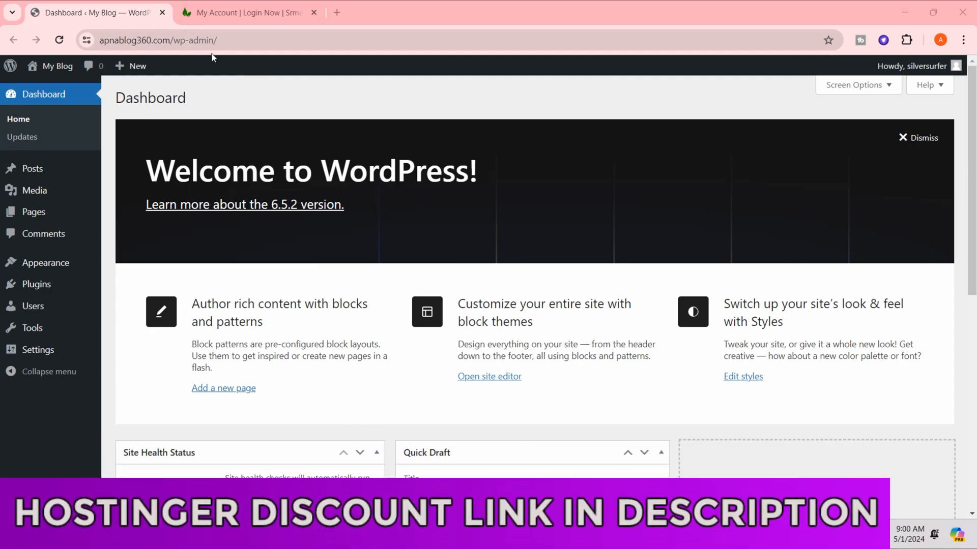
Search the srmehranclub site for "newspa" and open the Newspaper – News & WooCommerce WordPress Theme product page
click(224, 12)
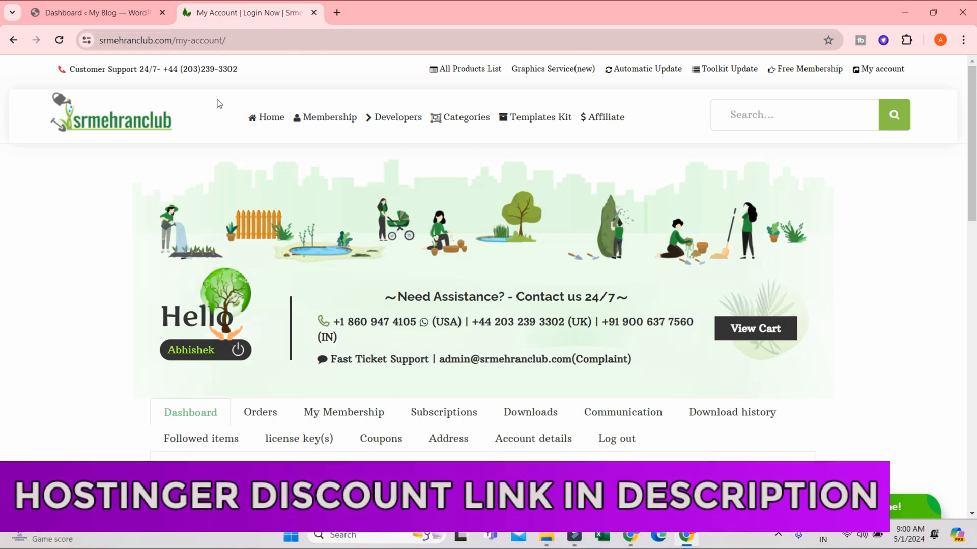
click(795, 114)
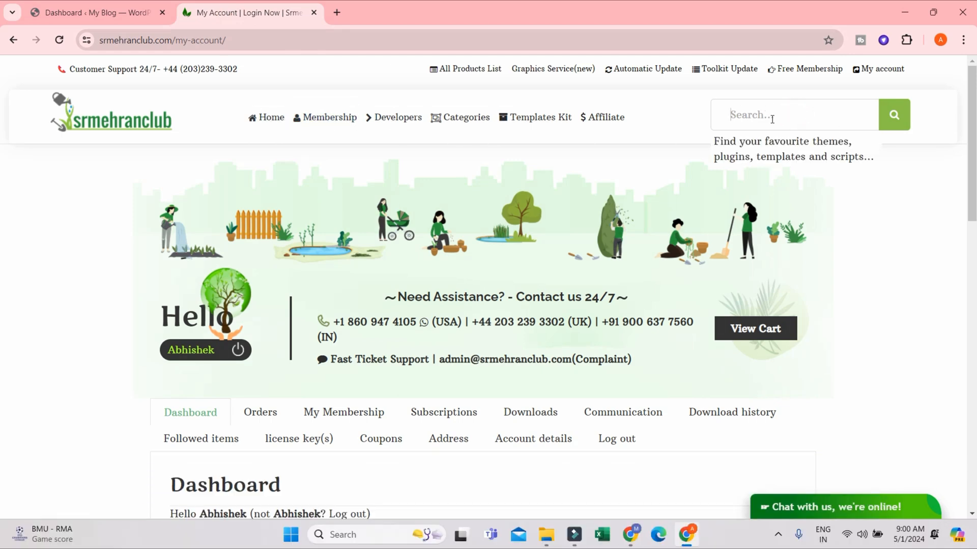
text(newspa)
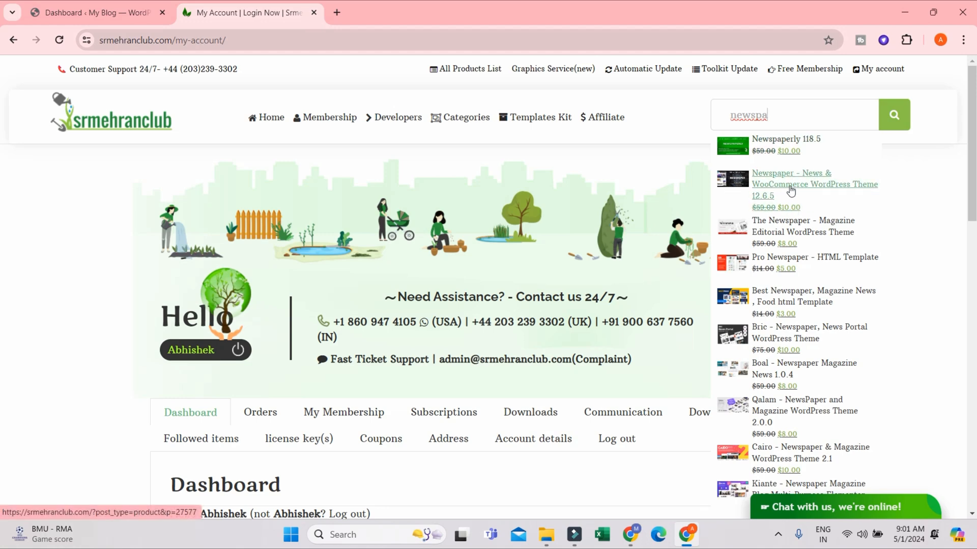
click(778, 174)
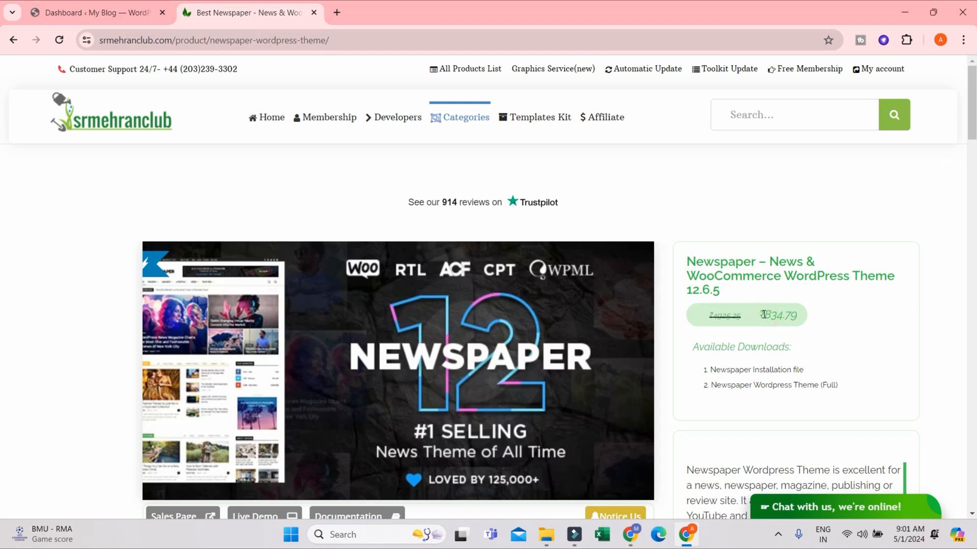
Examine the Newspaper theme's price, available downloads and list of included features on the product page
drag(765, 315, 792, 315)
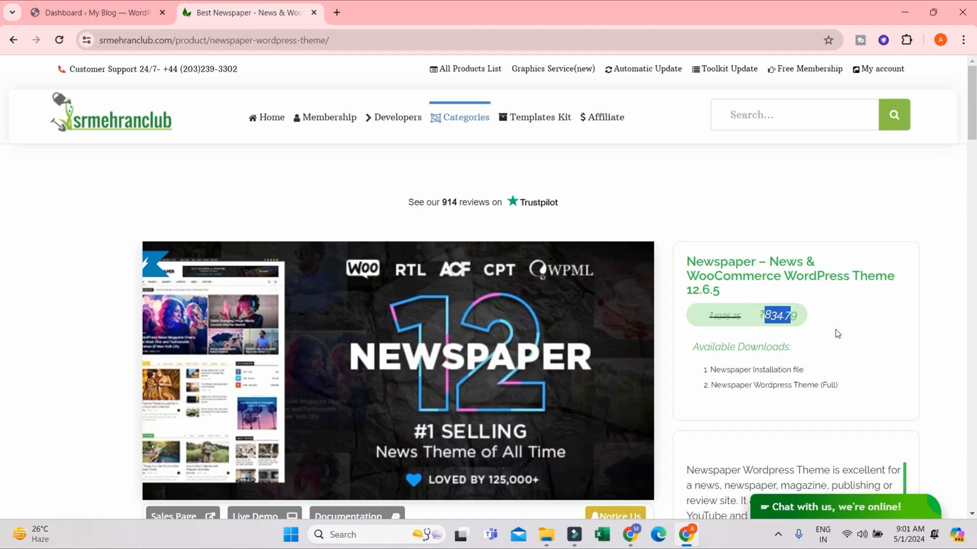
scroll(837, 334, down, 2)
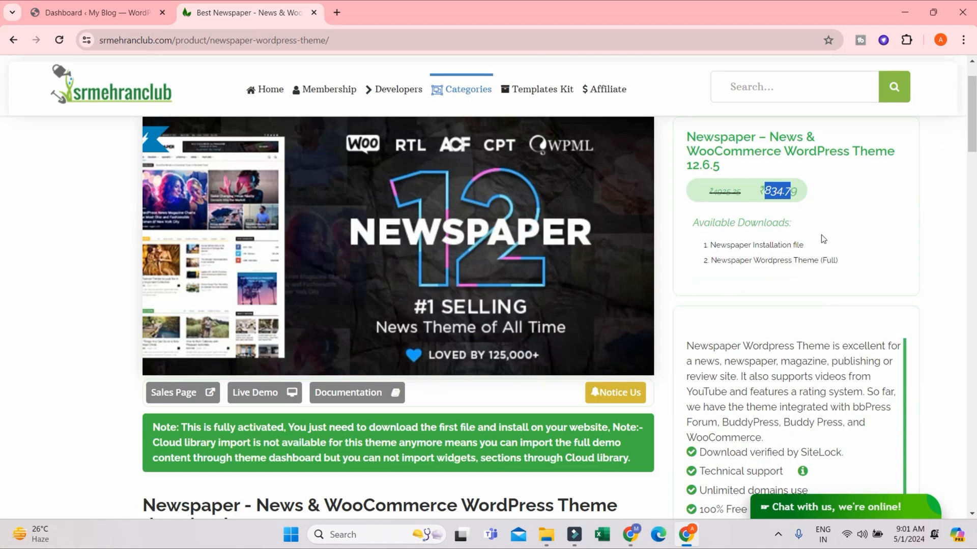
scroll(822, 231, down, 3)
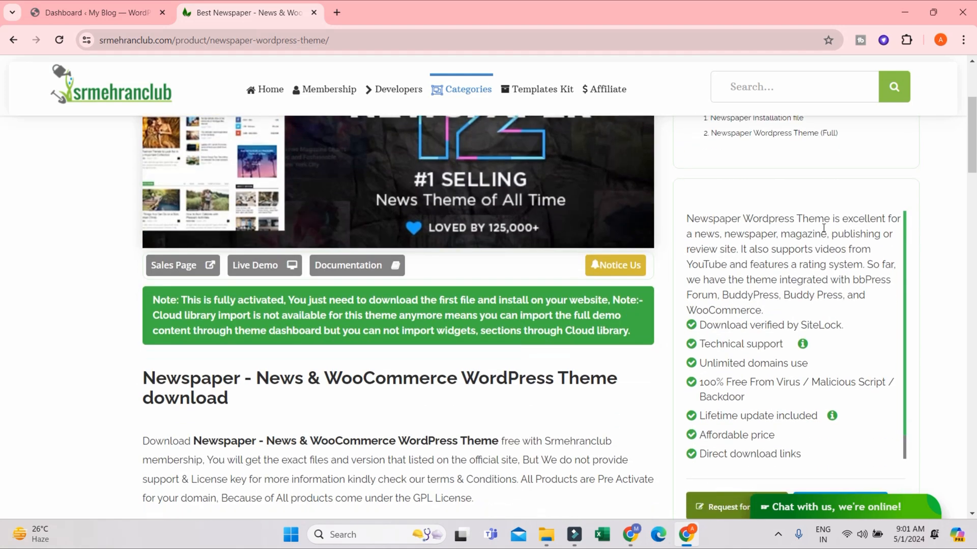
drag(809, 396, 680, 247)
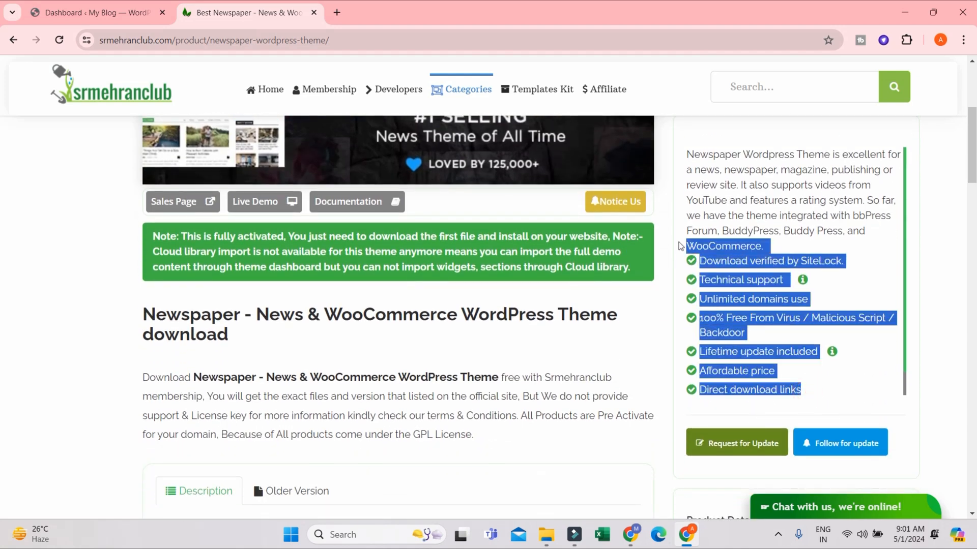
scroll(742, 258, up, 3)
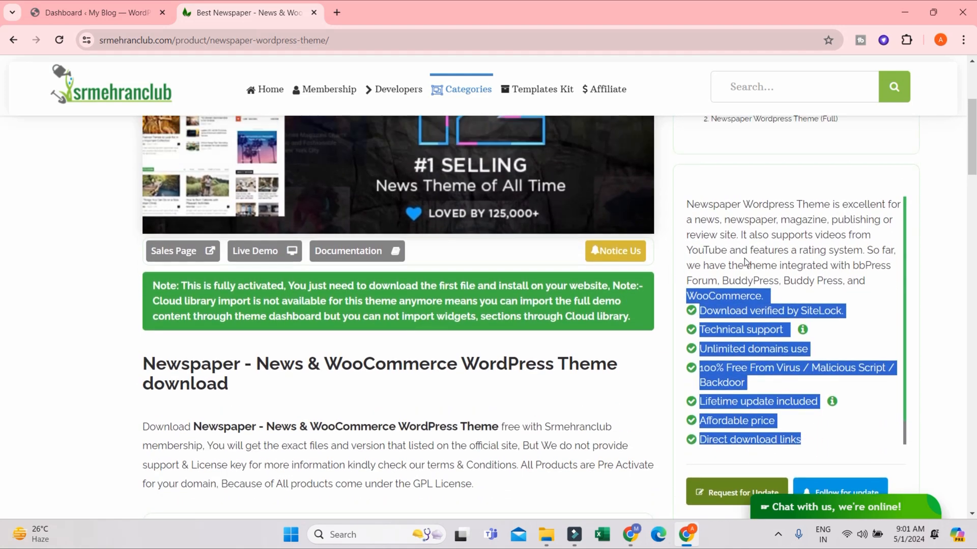
scroll(731, 219, up, 2)
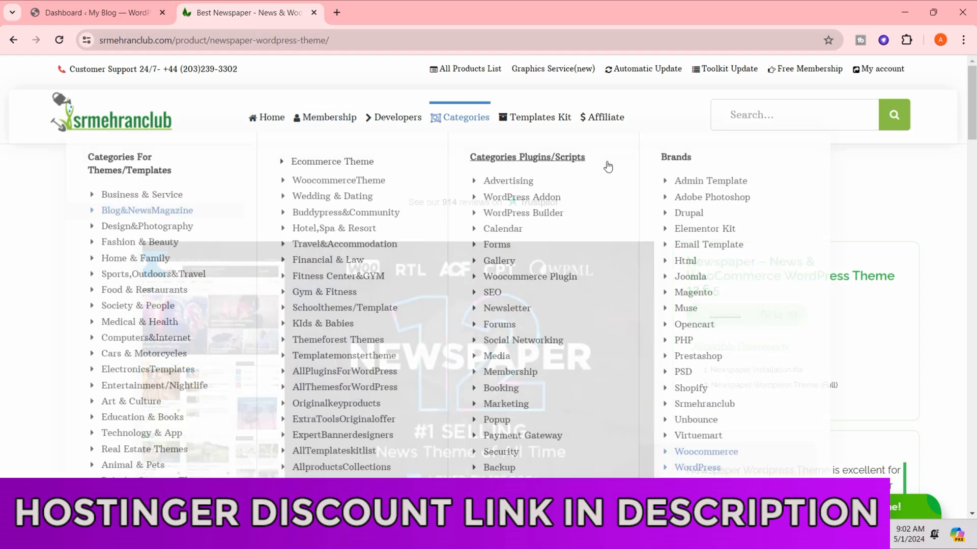
Download the Newspaper Wordpress Theme (Full) package and check it in the recent download history
scroll(770, 200, down, 2)
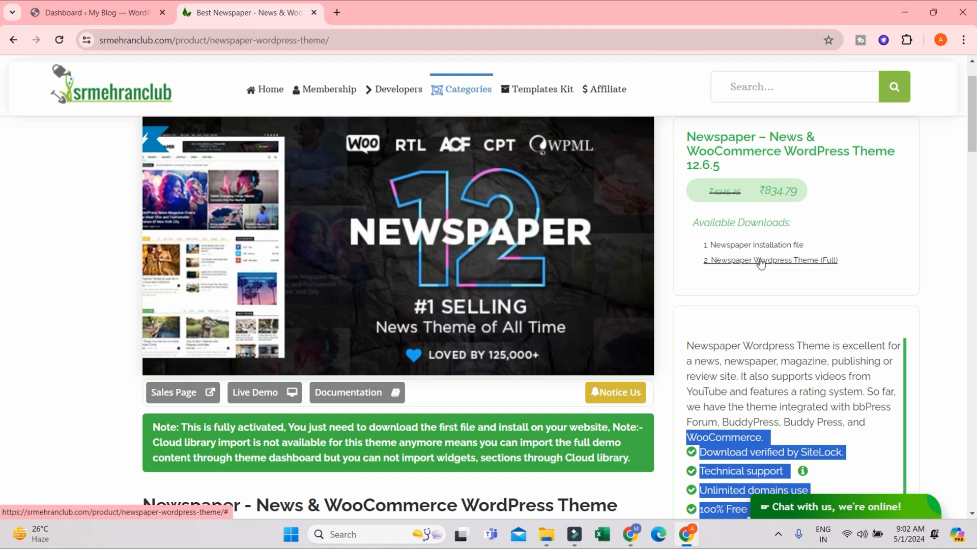
click(829, 262)
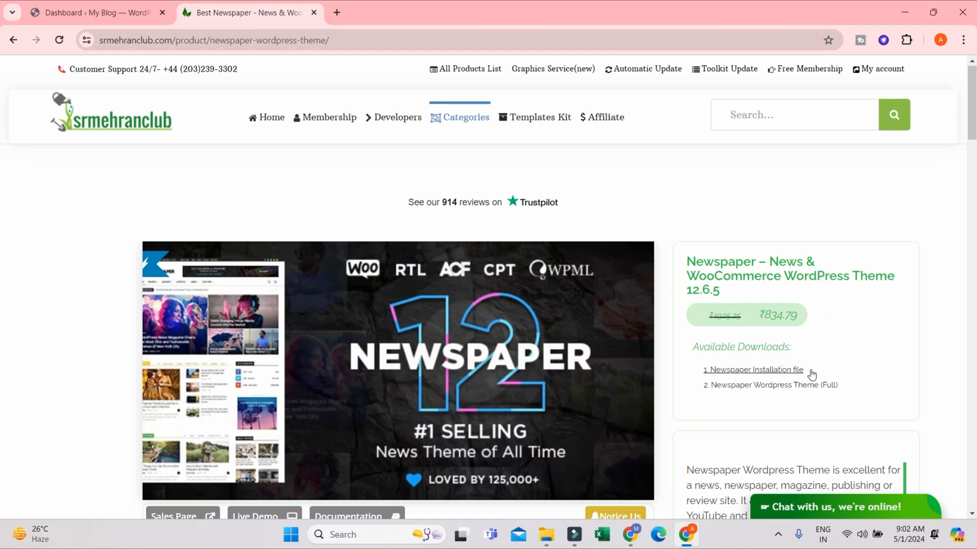
scroll(817, 359, down, 2)
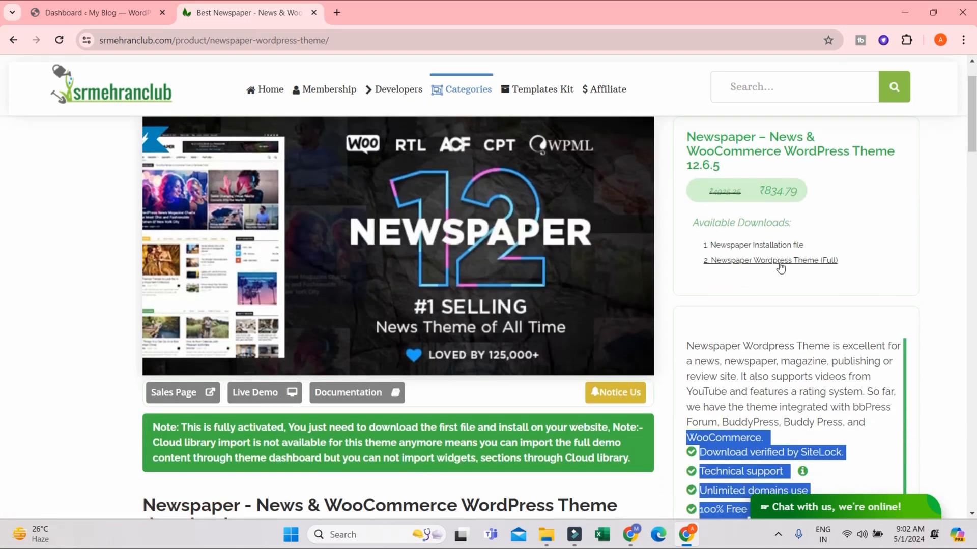
click(812, 262)
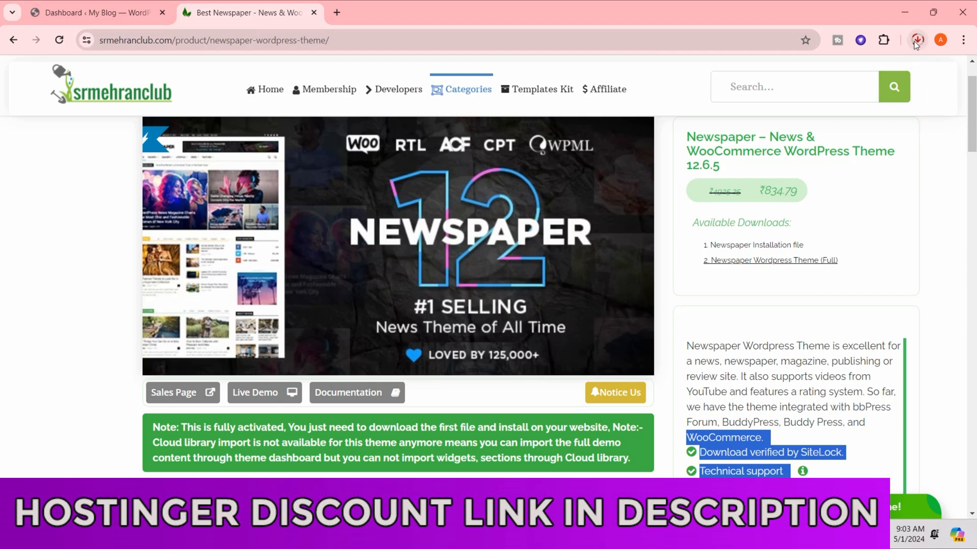
click(915, 41)
mouse_move(791, 115)
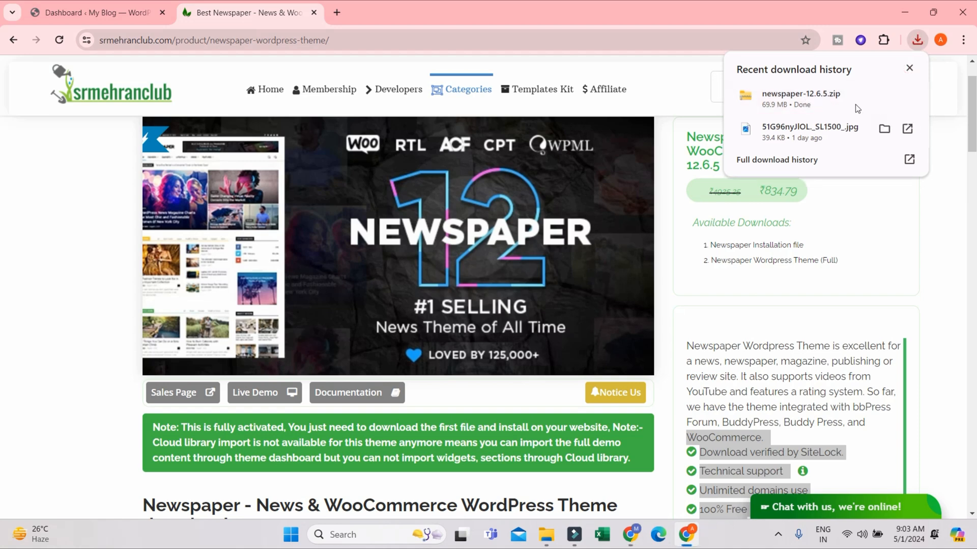
Switch to File Explorer and view the extraction options for newspaper-12.6.5.zip in New folder (100)
click(547, 535)
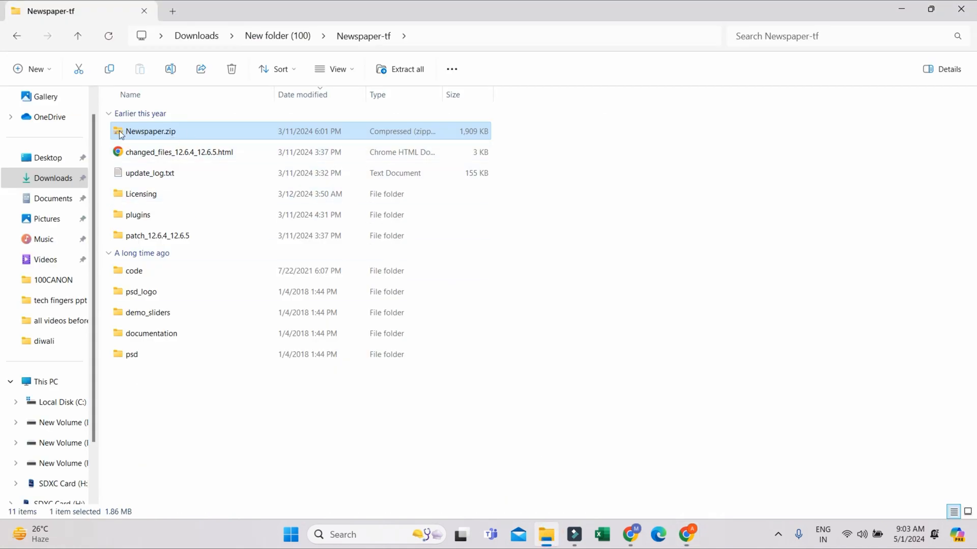
click(77, 36)
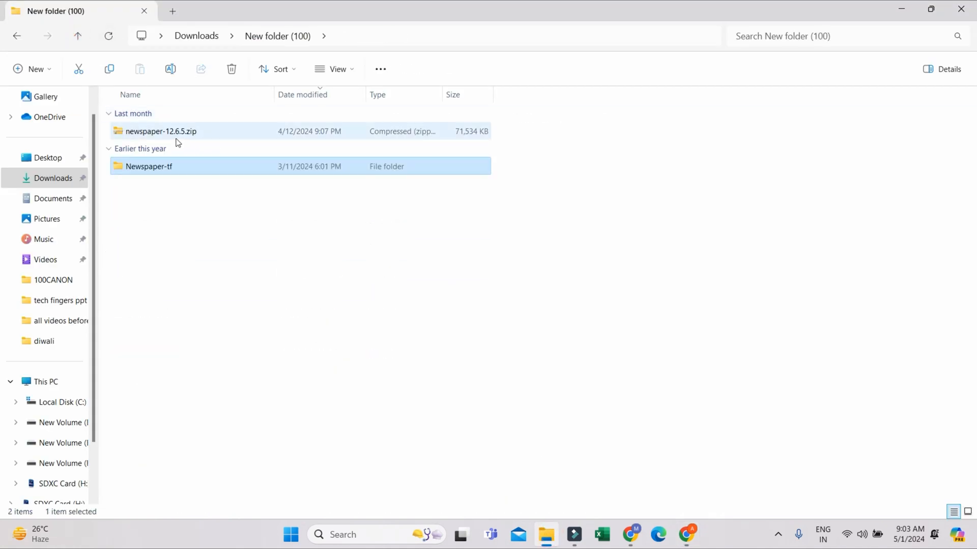
click(154, 131)
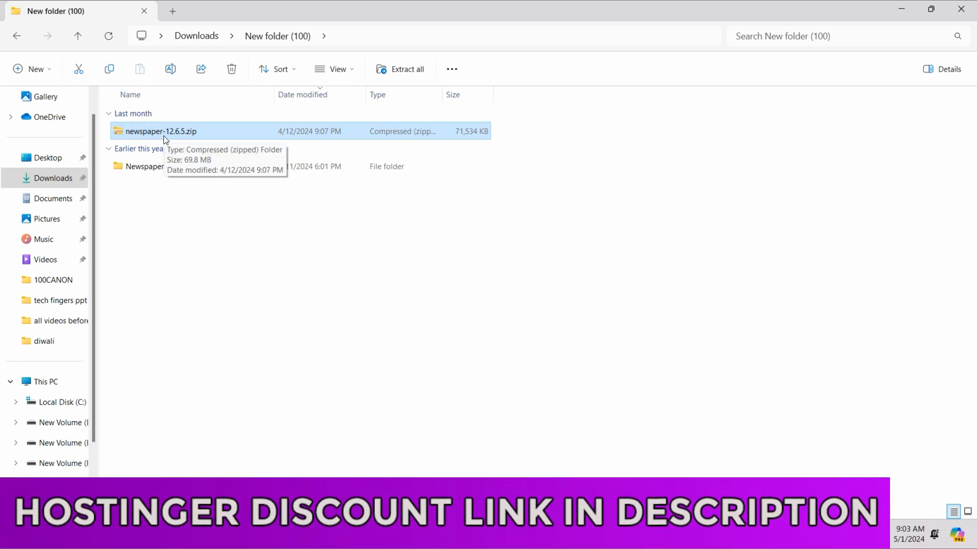
right_click(143, 136)
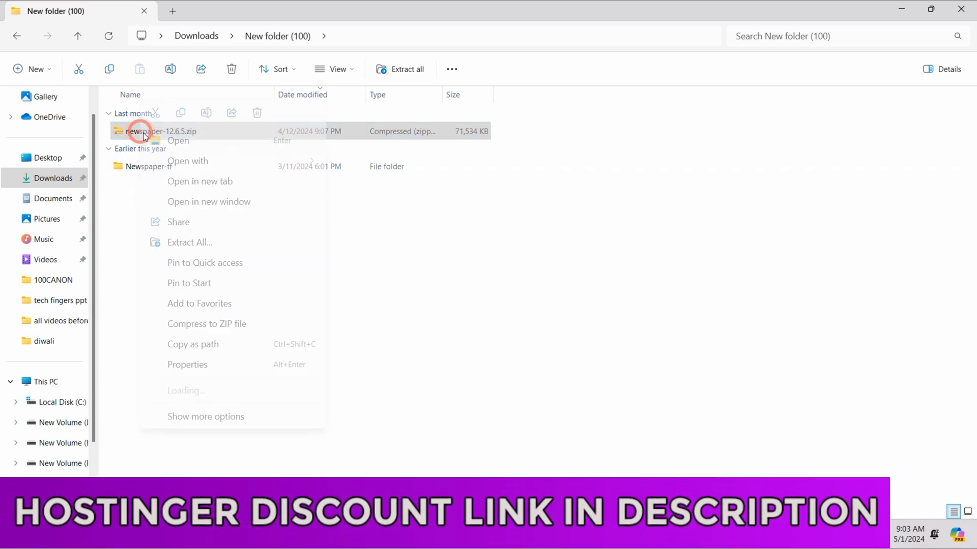
click(203, 418)
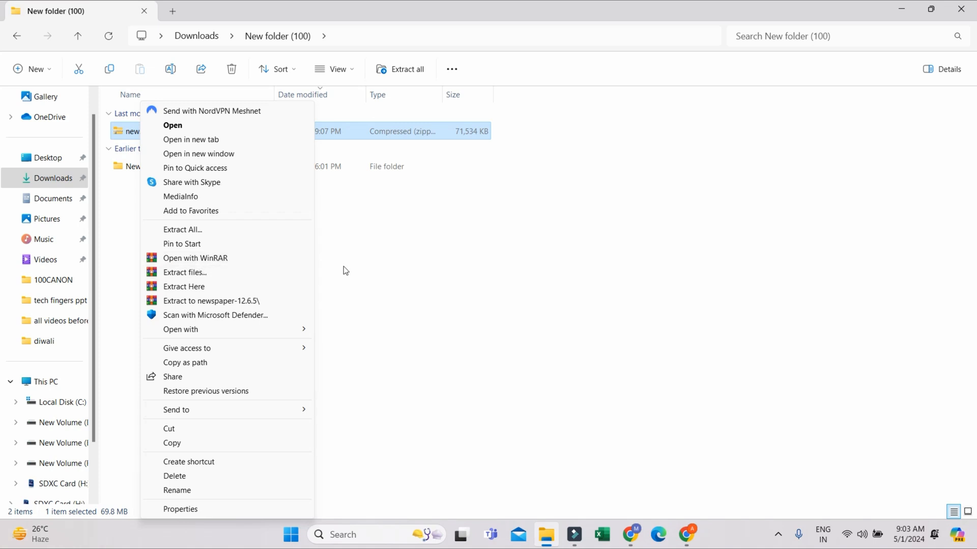
click(383, 299)
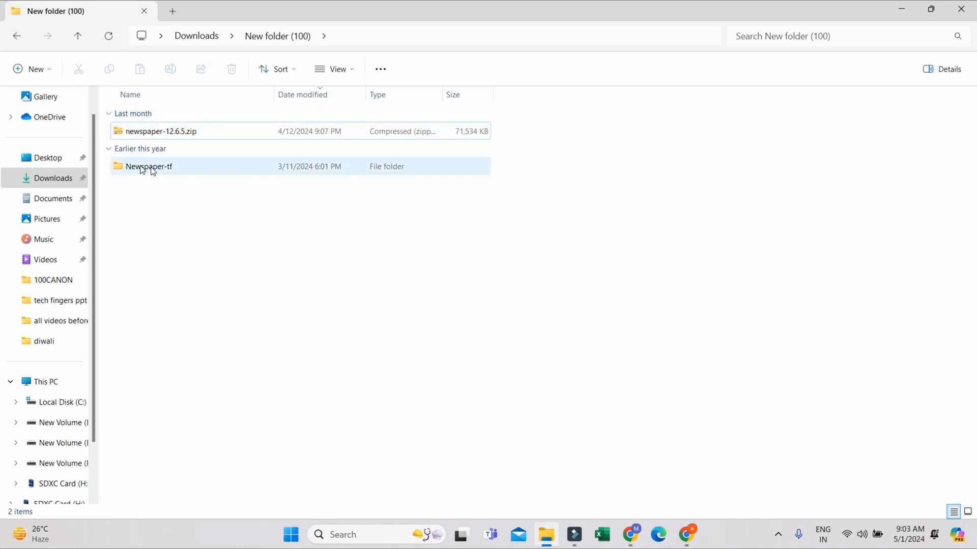
right_click(148, 133)
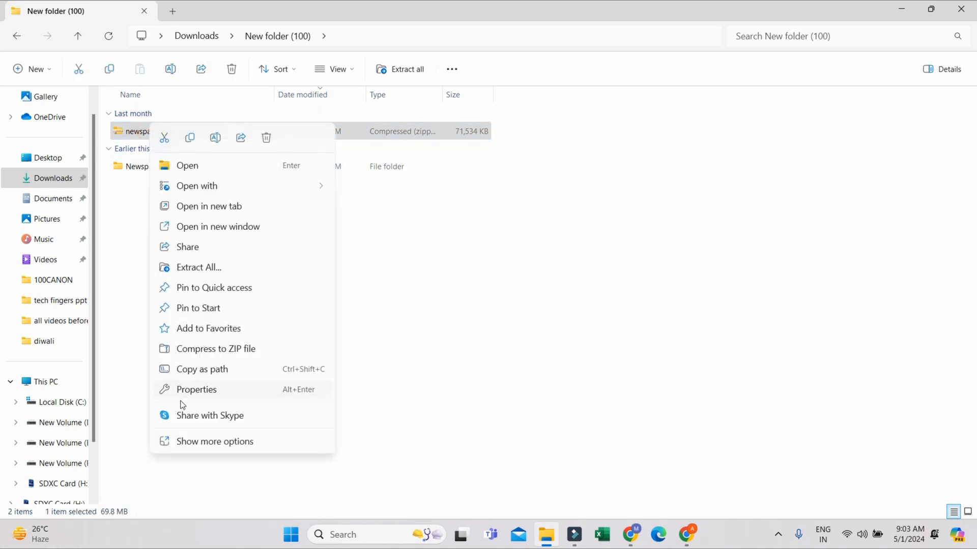
click(187, 440)
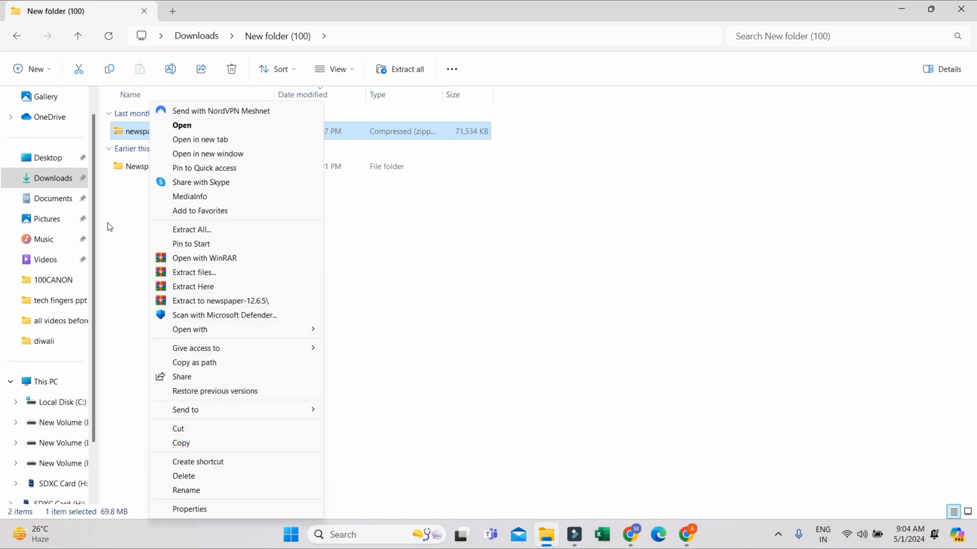
Open the extracted Newspaper-tf folder and select the Newspaper.zip theme file
click(133, 169)
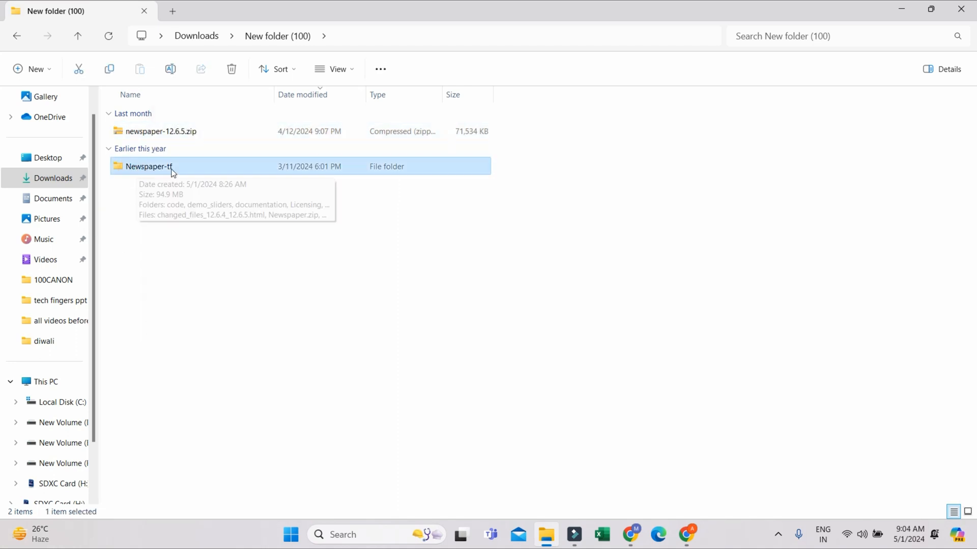
double_click(152, 168)
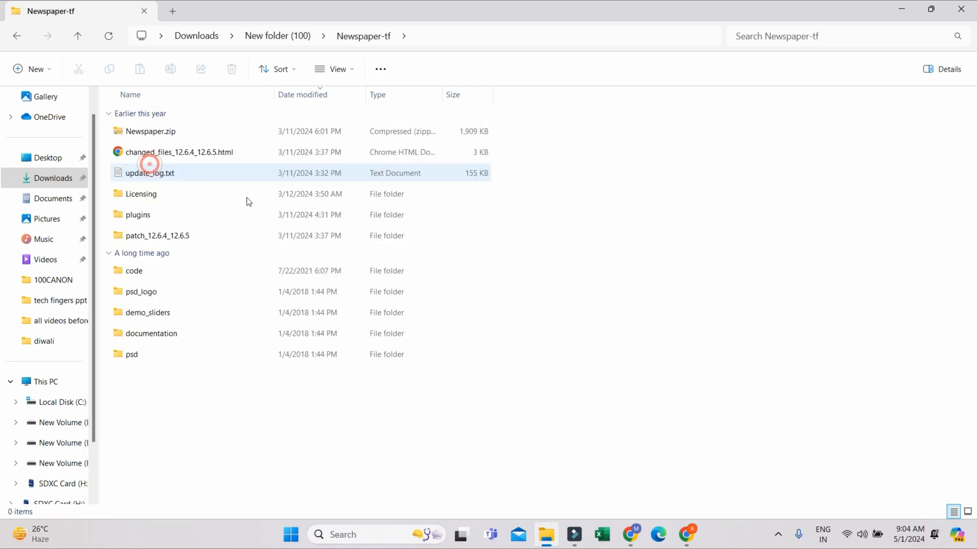
click(131, 133)
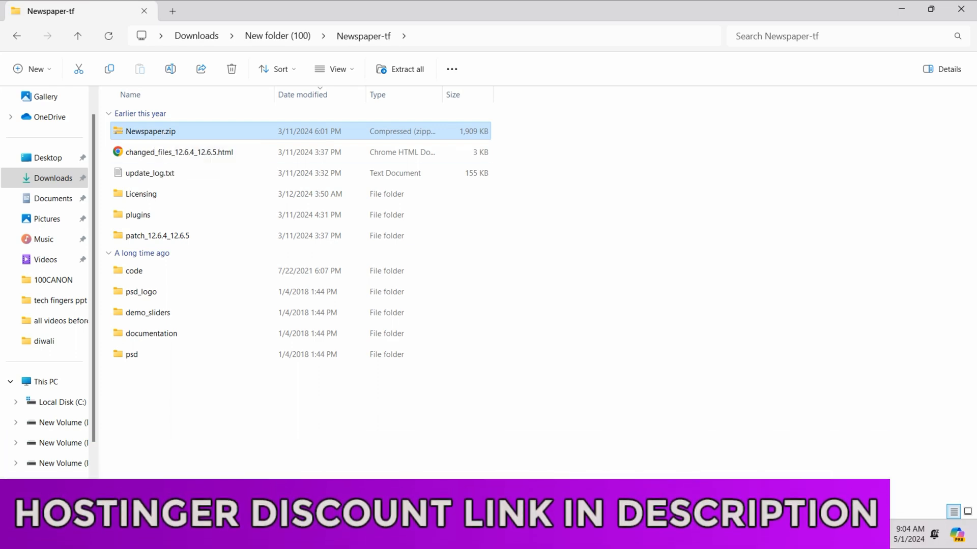
Switch to the WordPress dashboard in Chrome, rechecking Newspaper.zip in File Explorer along the way
mouse_move(630, 535)
click(629, 448)
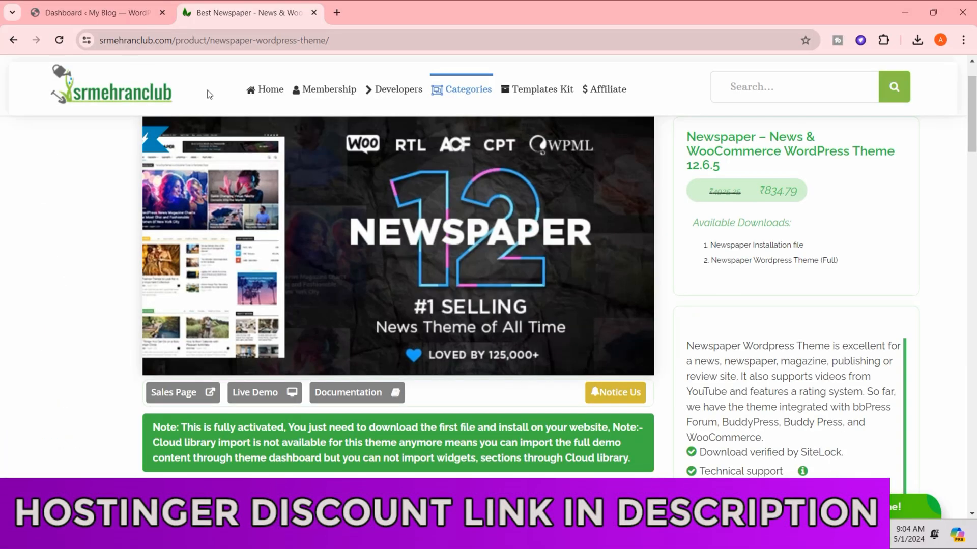
click(56, 13)
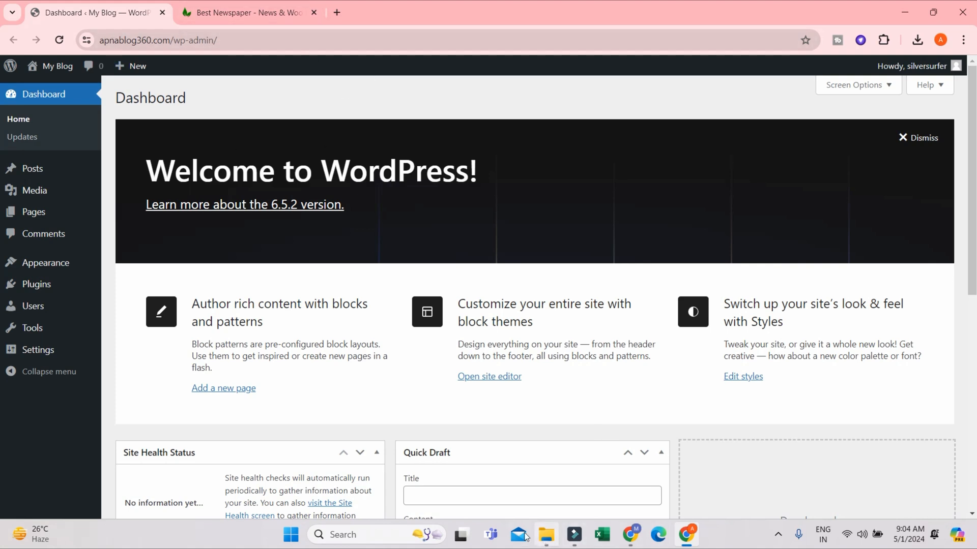
mouse_move(547, 542)
click(547, 477)
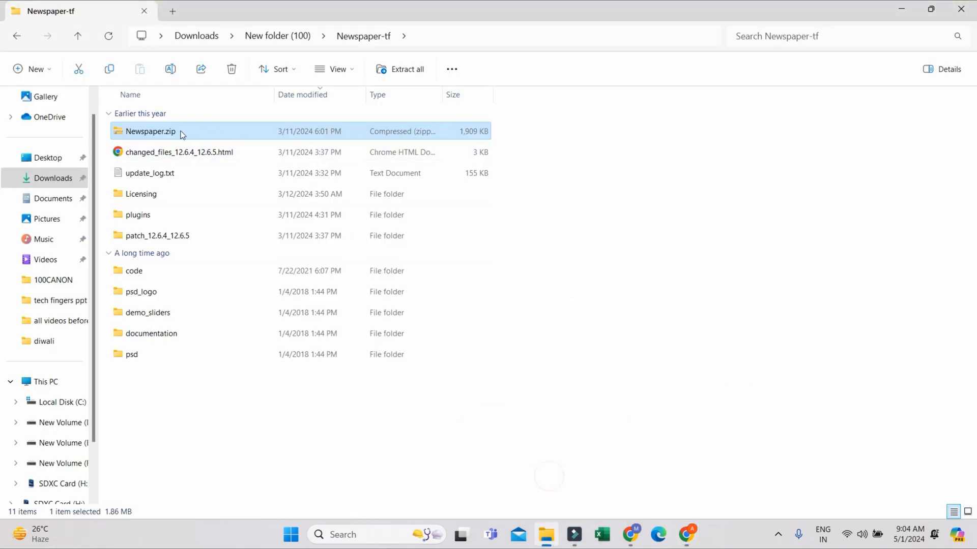
mouse_move(687, 535)
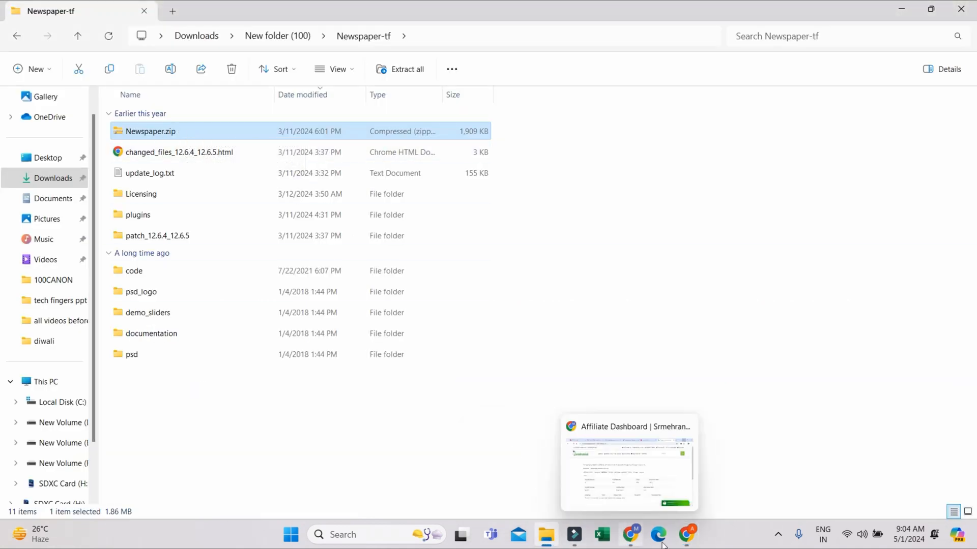
click(645, 447)
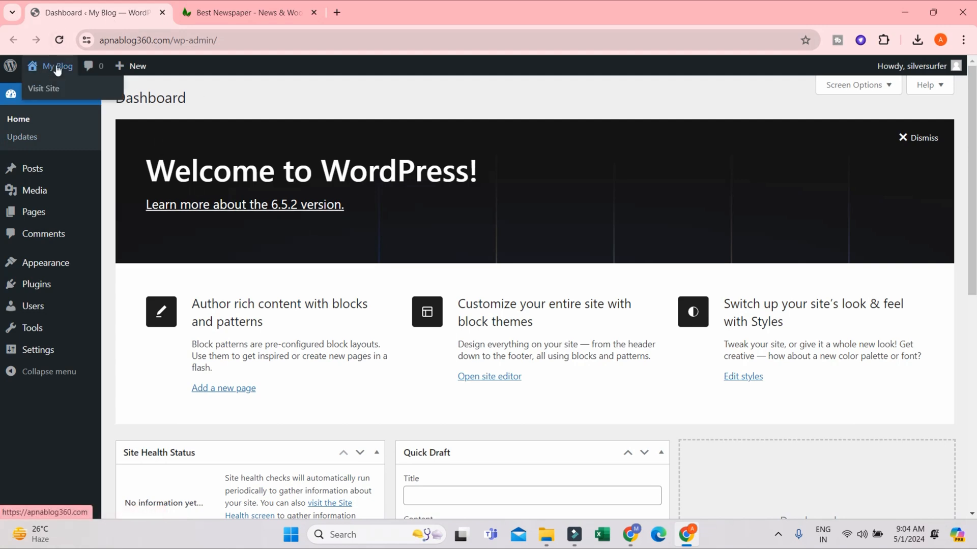
Open the My Blog site in a new browser tab and look through its current homepage design
middle_click(35, 91)
click(191, 6)
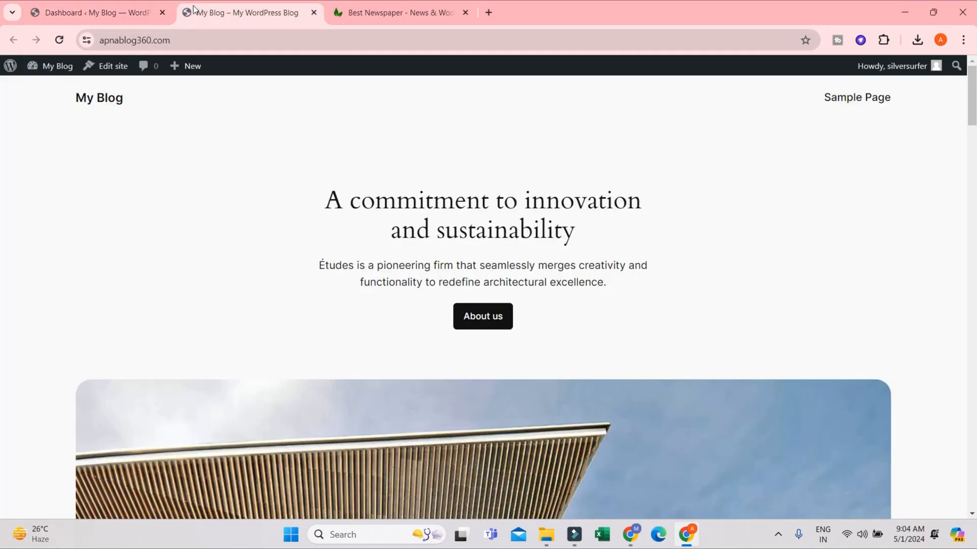
scroll(380, 169, down, 20)
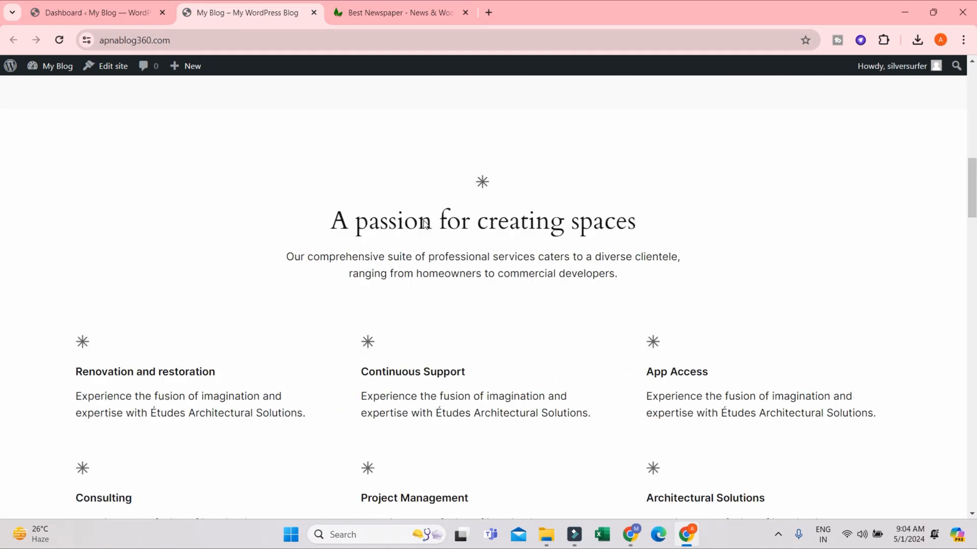
scroll(424, 189, up, 3)
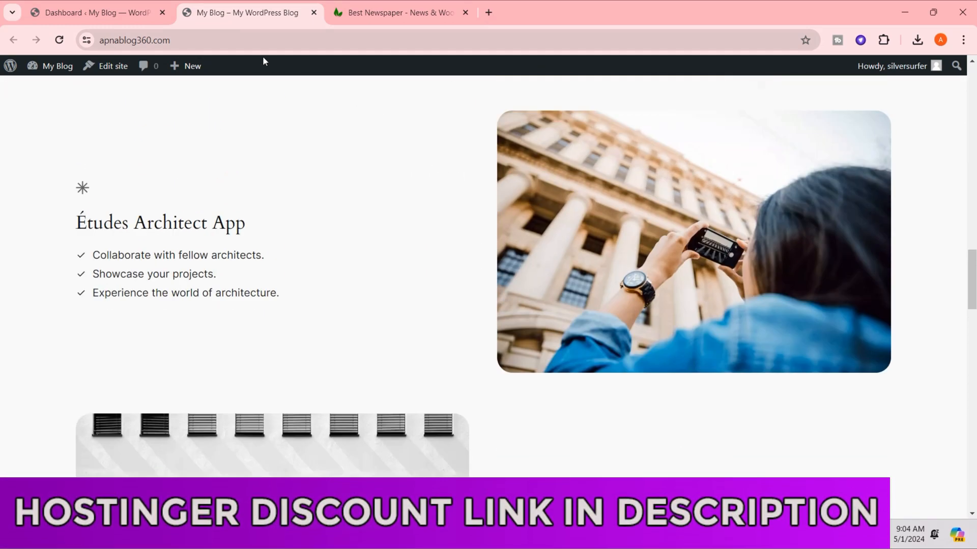
Return to the WordPress dashboard and open the upload form for adding a new theme from a .zip file
click(111, 7)
mouse_move(59, 261)
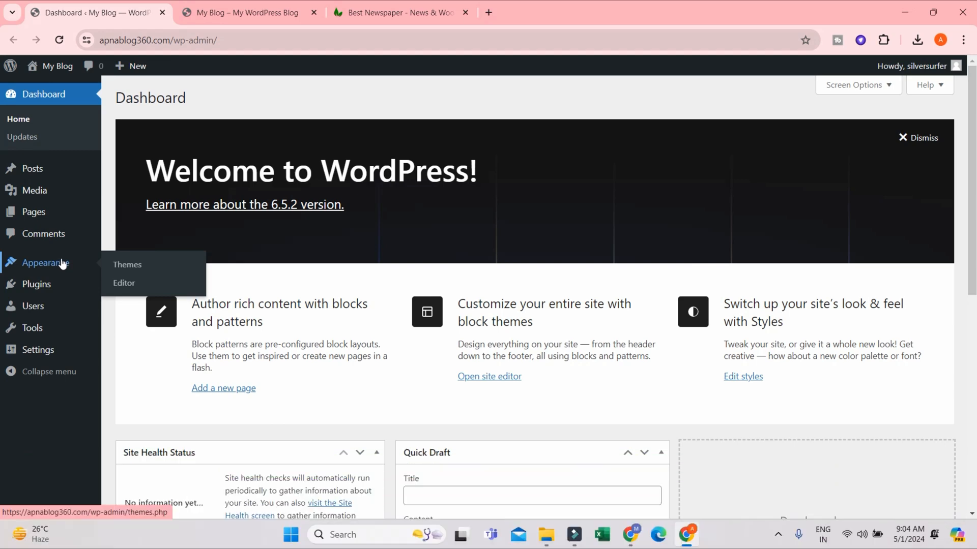
click(128, 266)
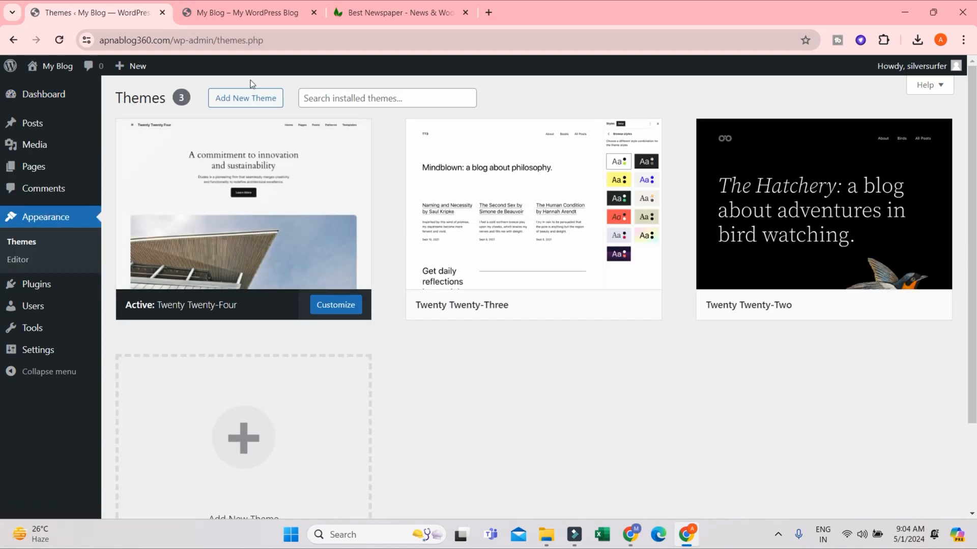
click(237, 100)
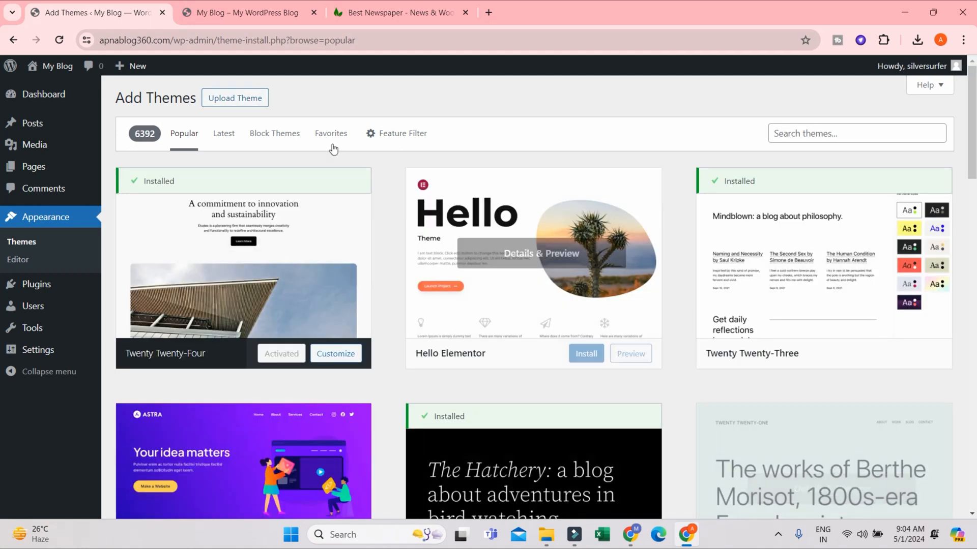
click(222, 103)
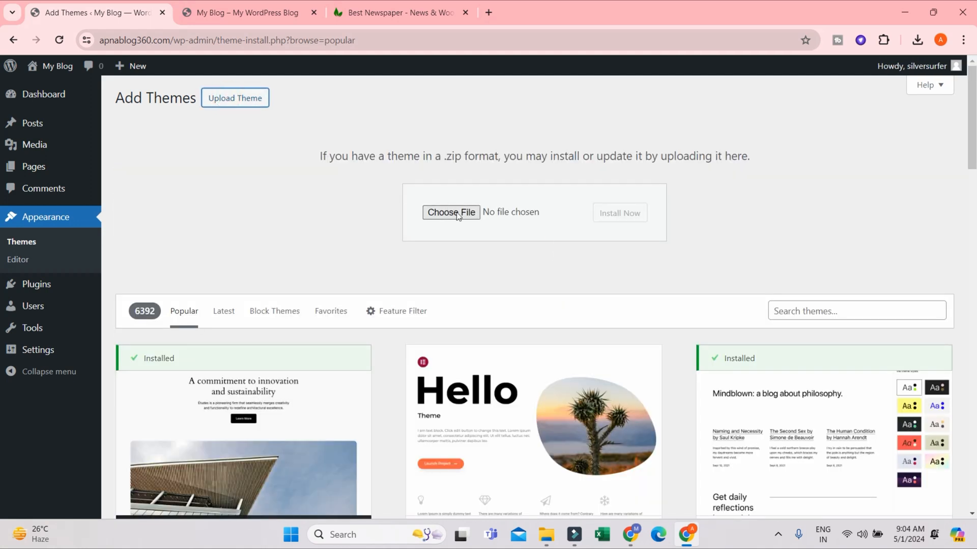
Install the theme from Newspaper.zip in File Explorer's Newspaper-tf folder and activate it on the blog
mouse_move(545, 534)
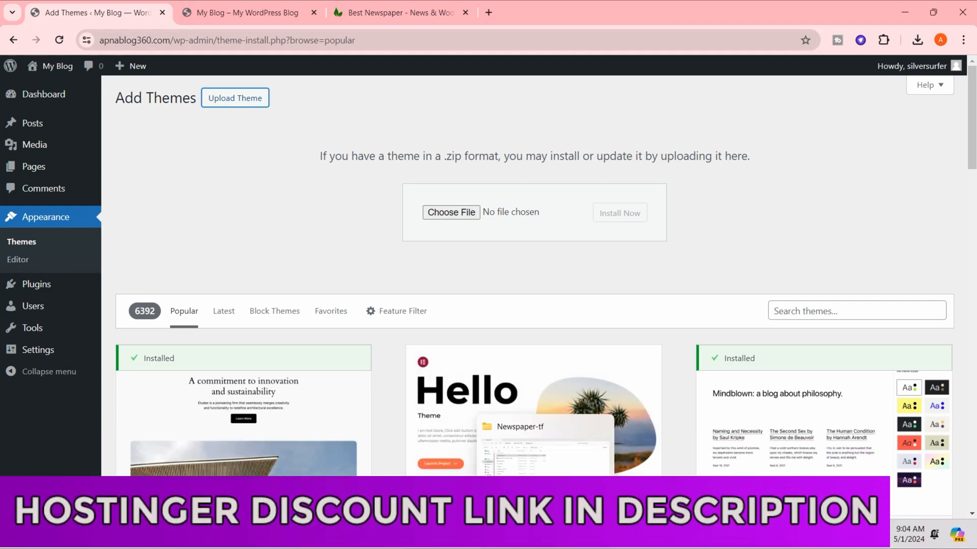
click(544, 470)
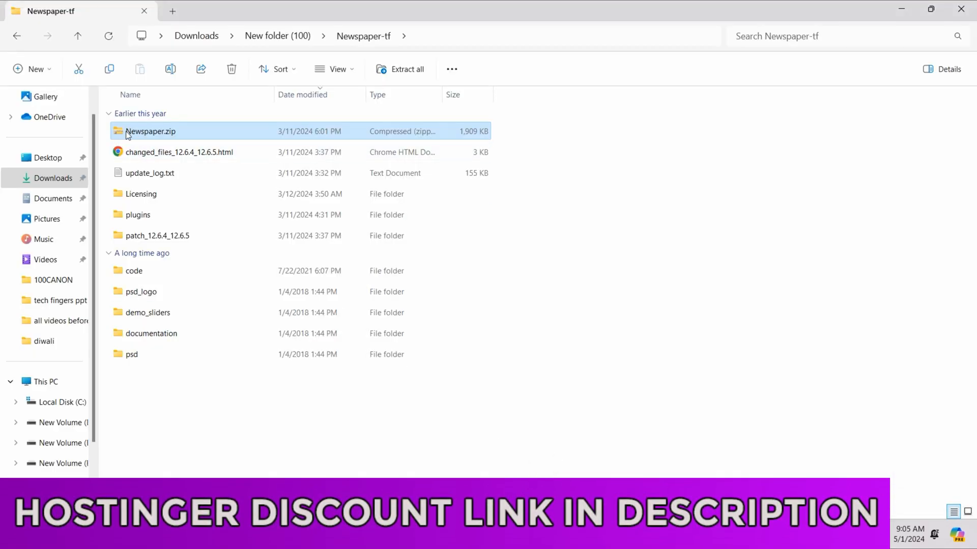
drag(127, 132, 455, 213)
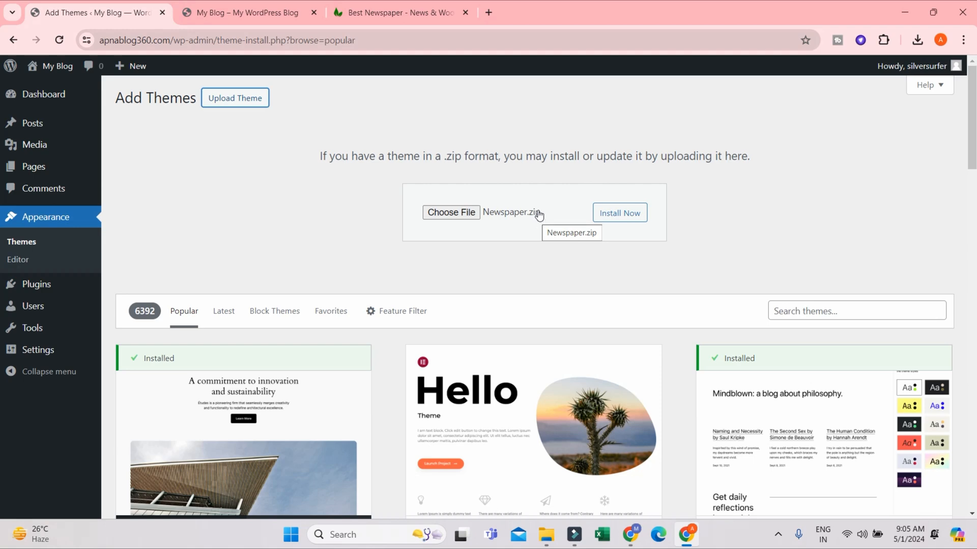
click(615, 217)
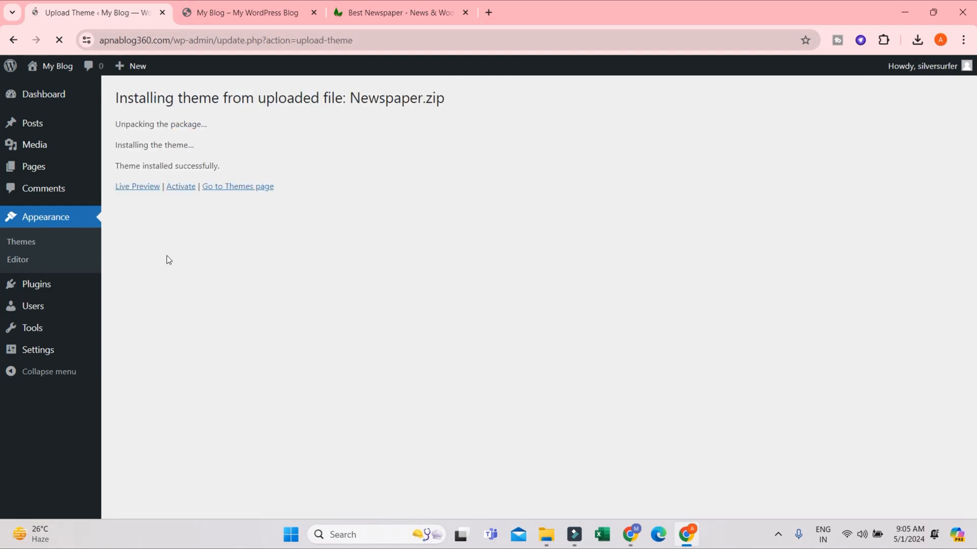
drag(124, 166, 234, 168)
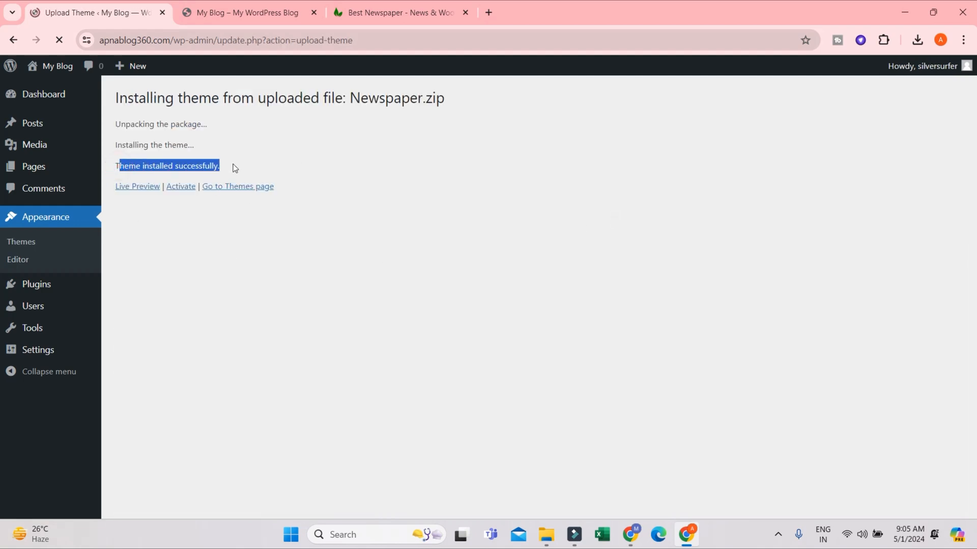
click(180, 188)
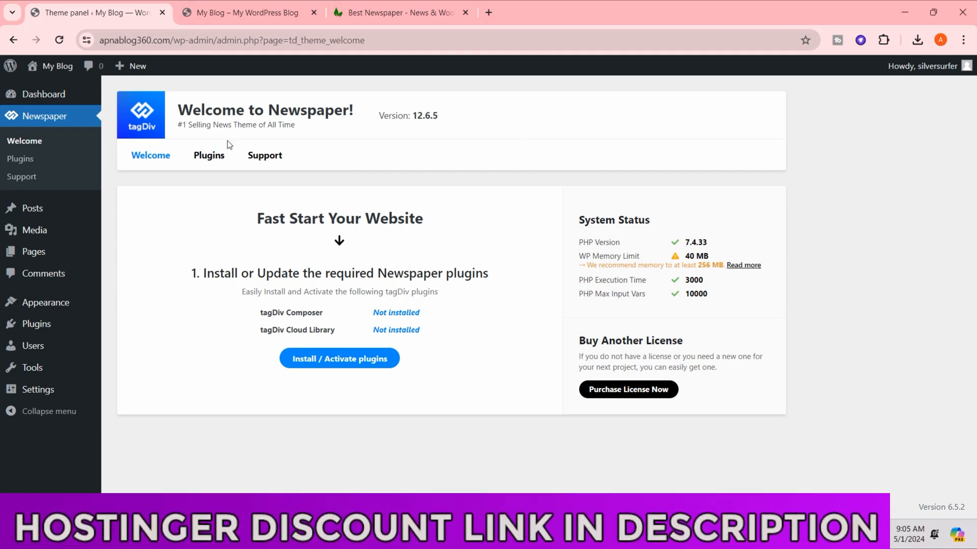
Reload the My Blog homepage in its open tab to check how the site looks with the Newspaper theme
click(243, 11)
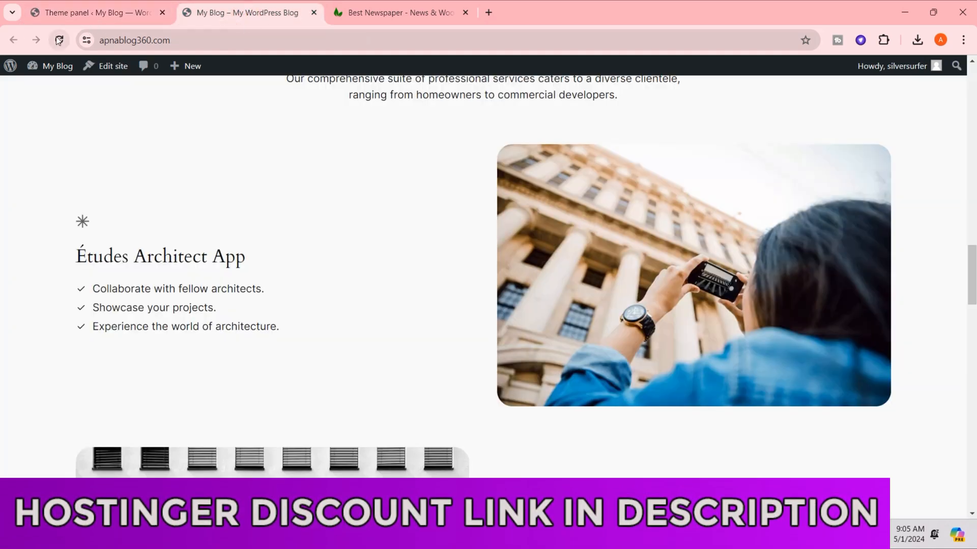
scroll(885, 197, up, 5)
scroll(886, 197, up, 5)
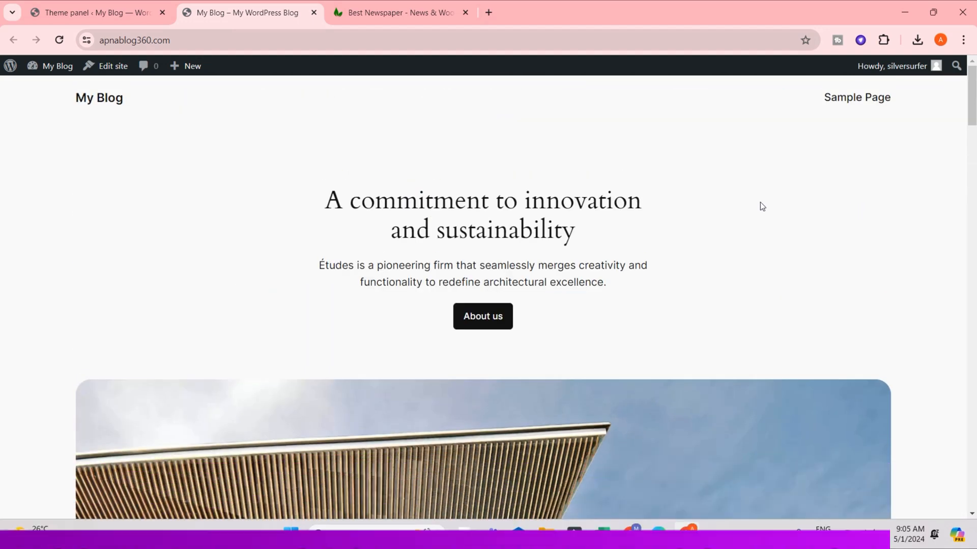
click(60, 43)
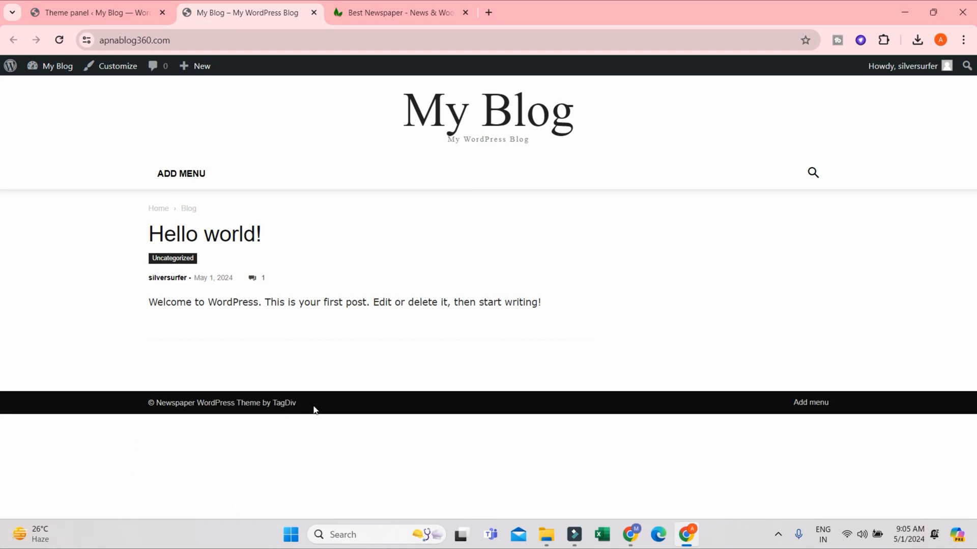
Return to the Newspaper theme panel and review its required and optional premium plugins and the tested plugins list
click(154, 7)
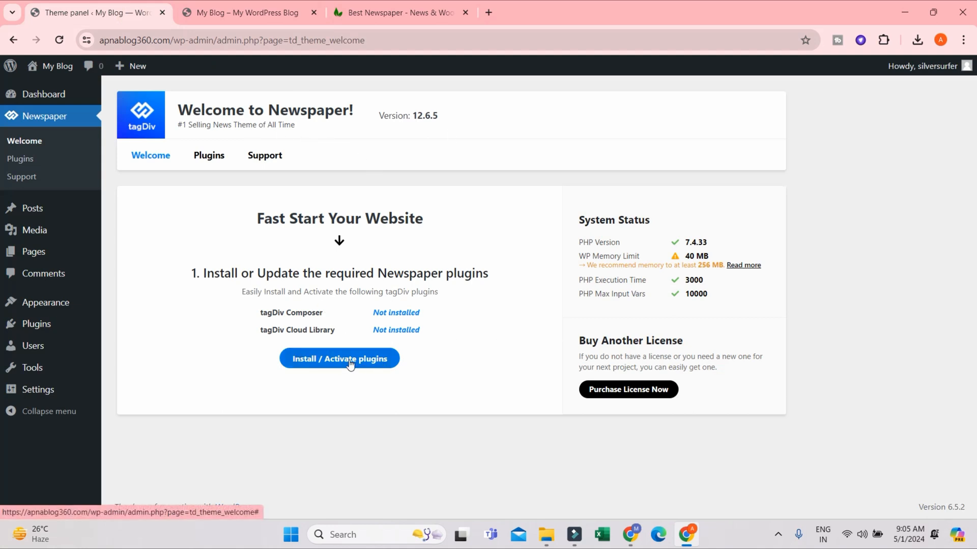
click(209, 156)
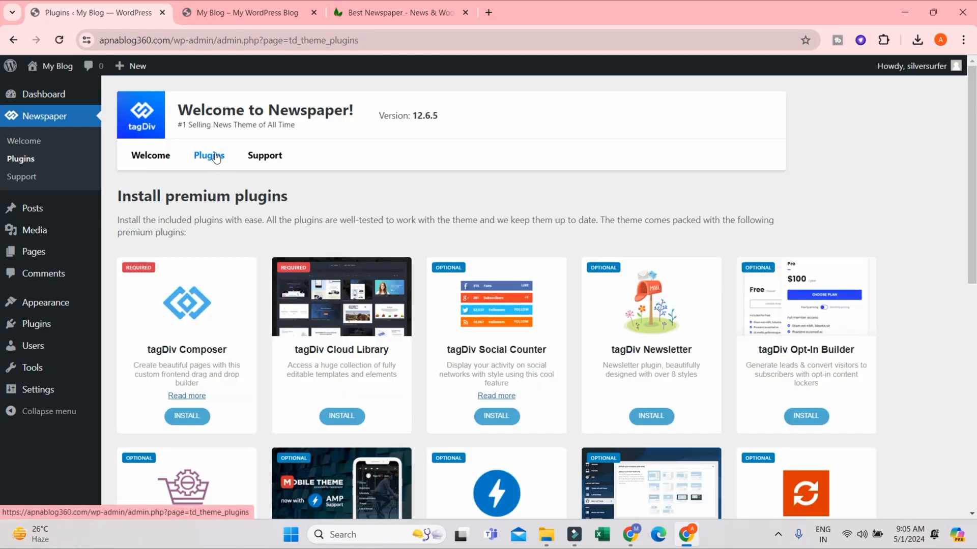
scroll(588, 264, down, 7)
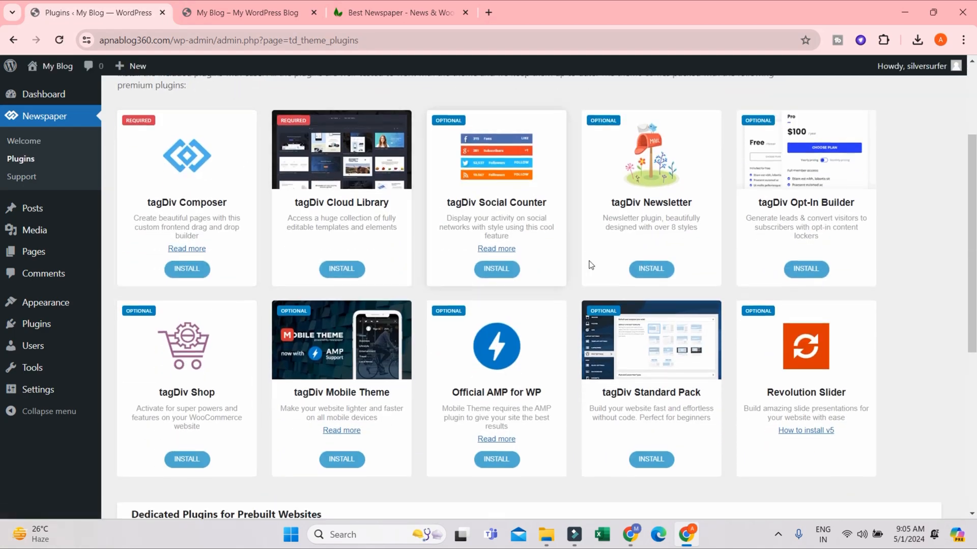
scroll(648, 289, up, 6)
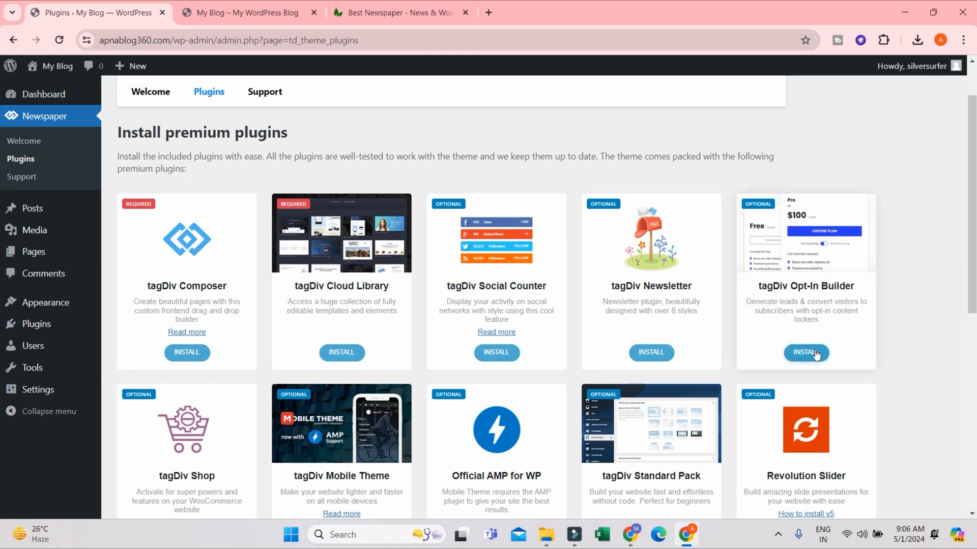
scroll(733, 313, down, 2)
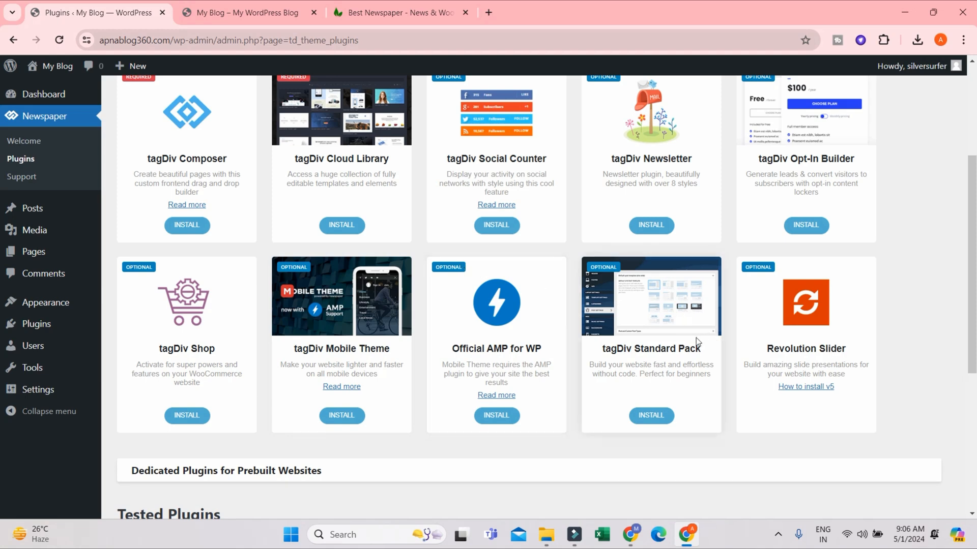
scroll(677, 338, up, 2)
scroll(442, 290, down, 1)
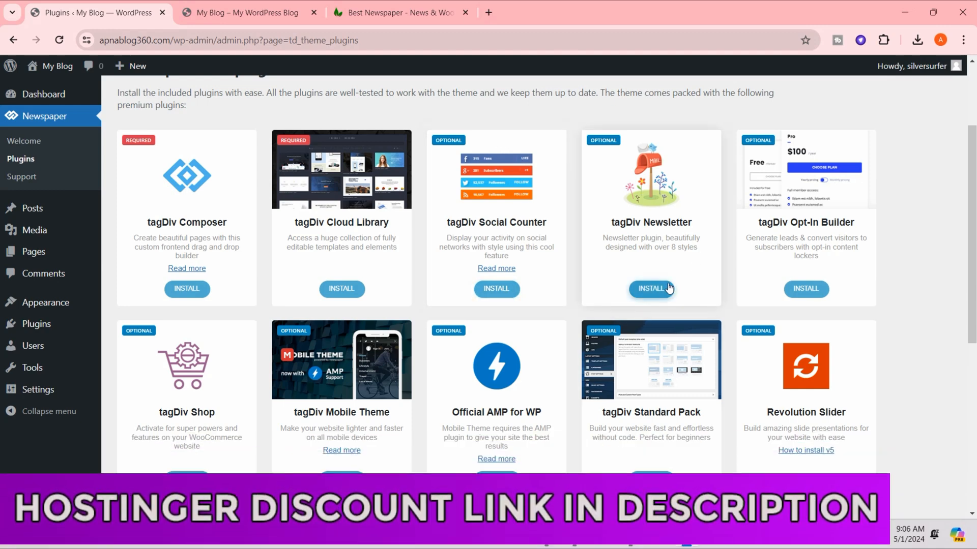
scroll(421, 276, down, 5)
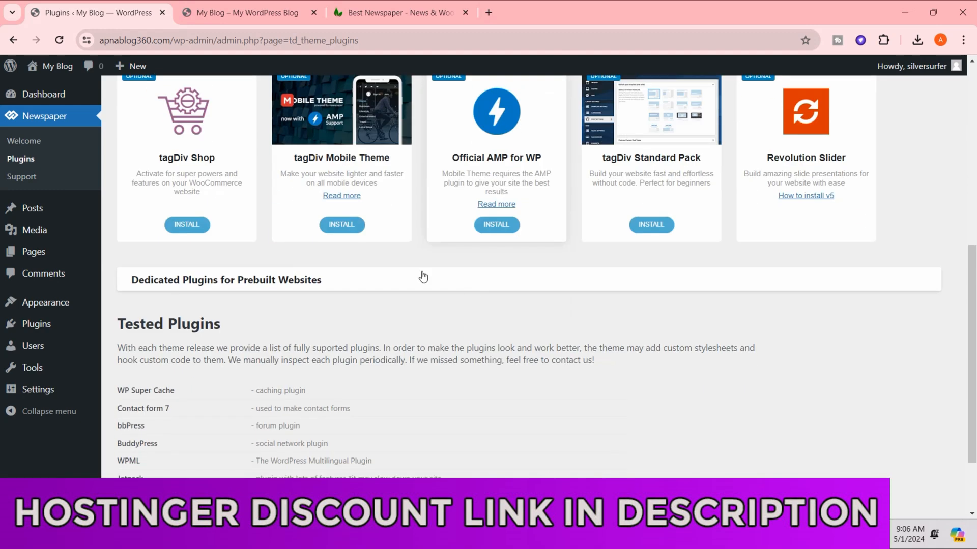
scroll(753, 337, up, 6)
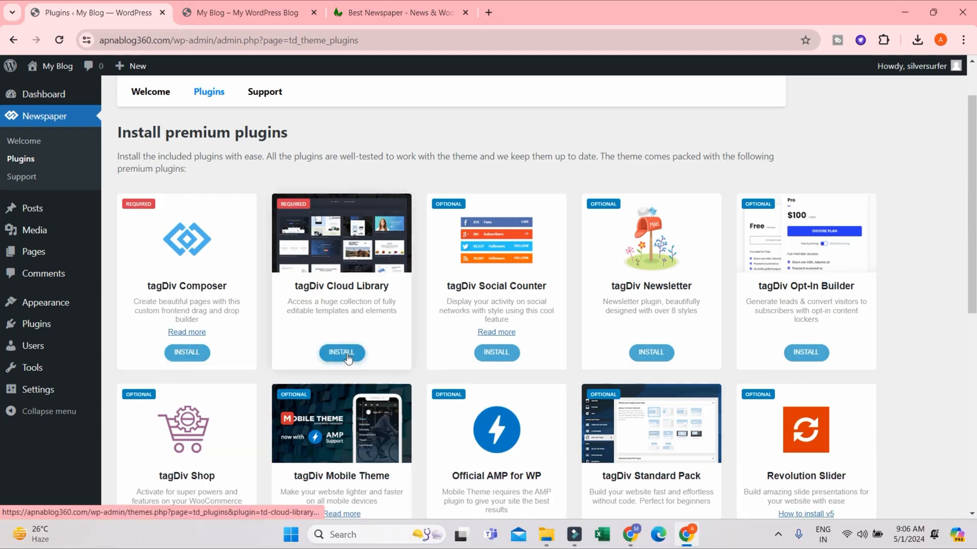
Install and activate the required tagDiv Composer and tagDiv Cloud Library plugins from the Newspaper welcome page
scroll(239, 152, up, 2)
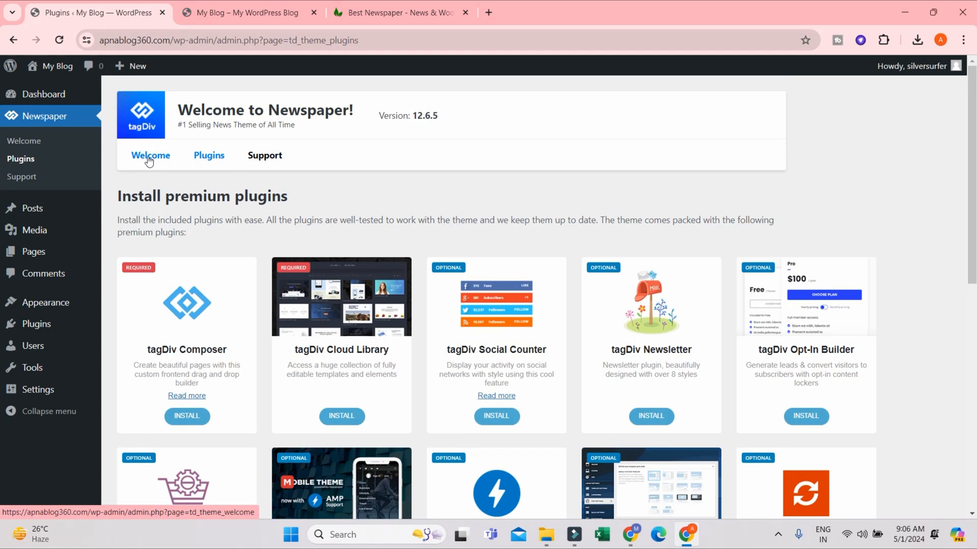
click(150, 157)
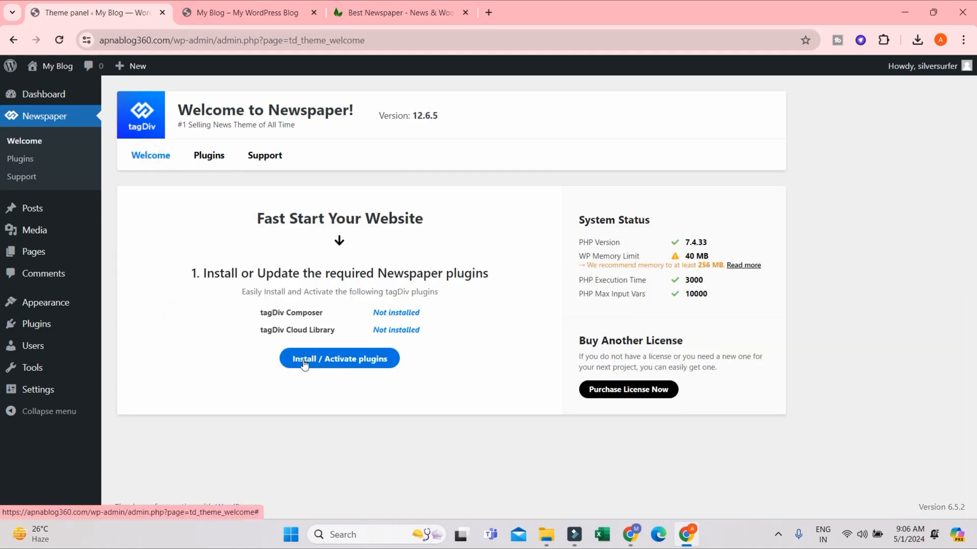
click(344, 360)
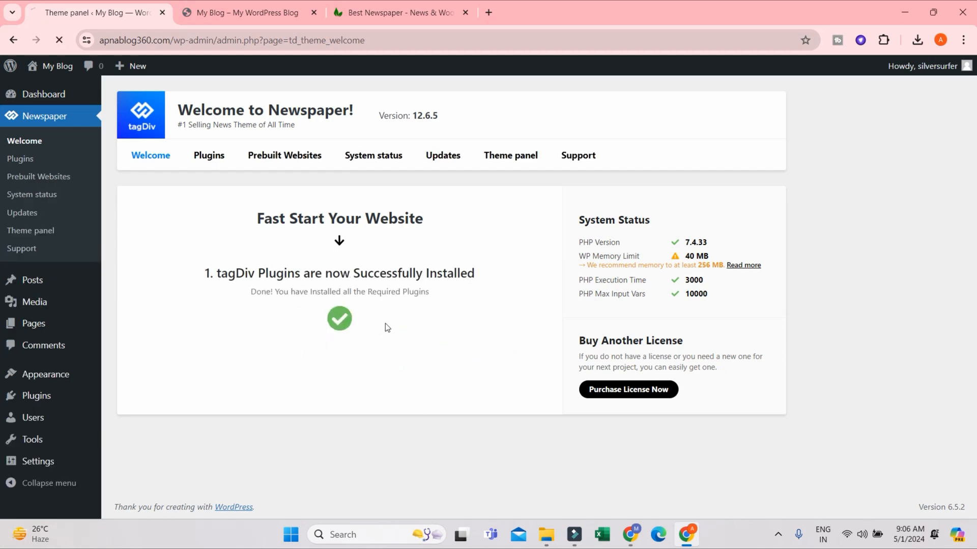
Open the Newspaper theme's prebuilt websites gallery and browse the popular demo designs
scroll(400, 290, down, 3)
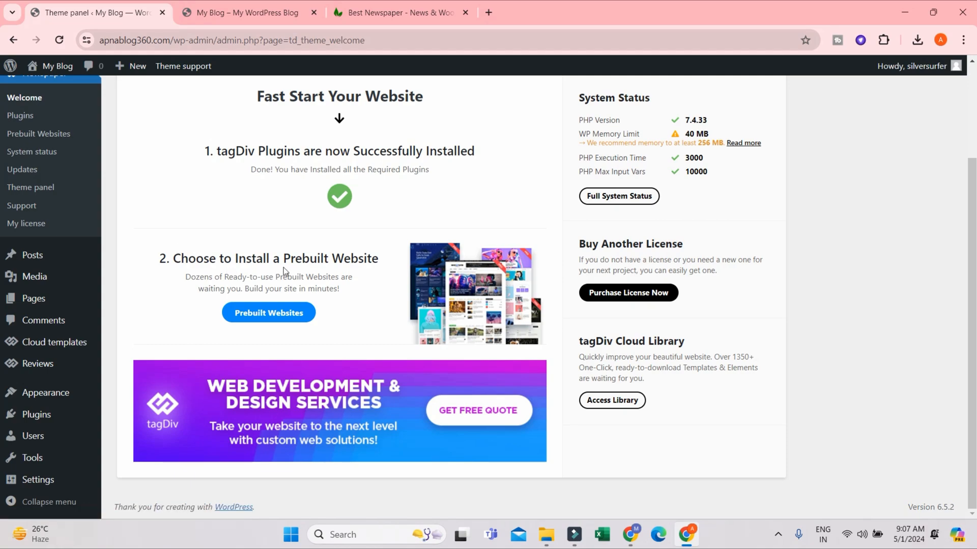
click(270, 312)
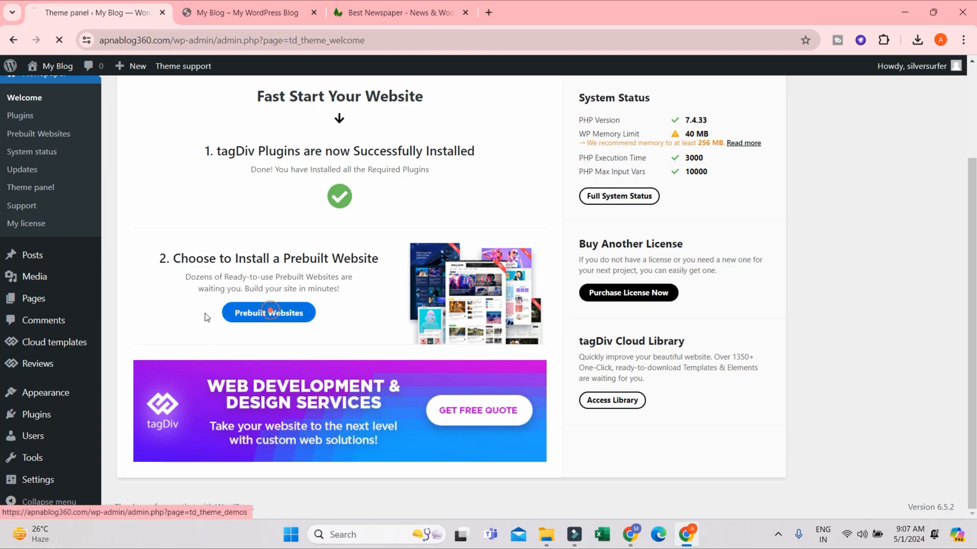
scroll(517, 208, down, 6)
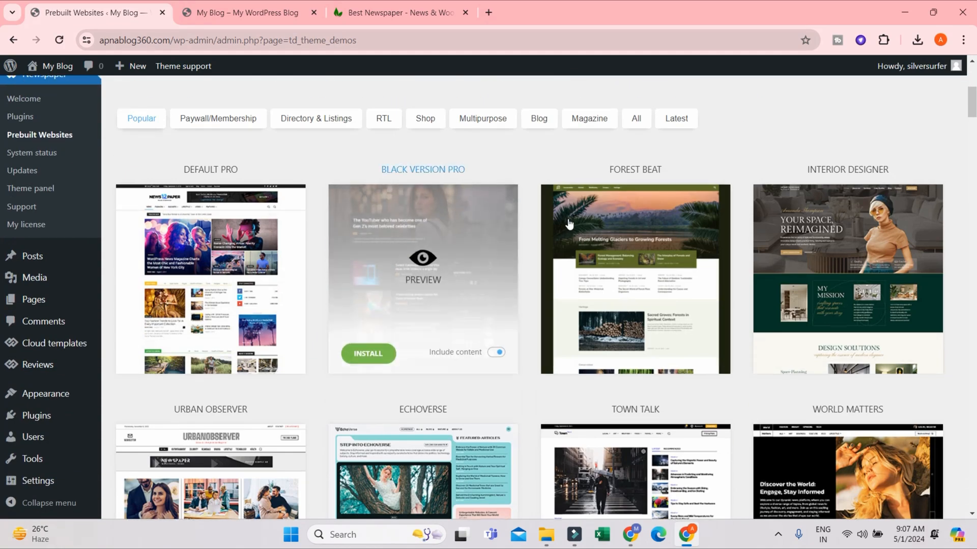
scroll(809, 296, down, 10)
scroll(808, 296, down, 6)
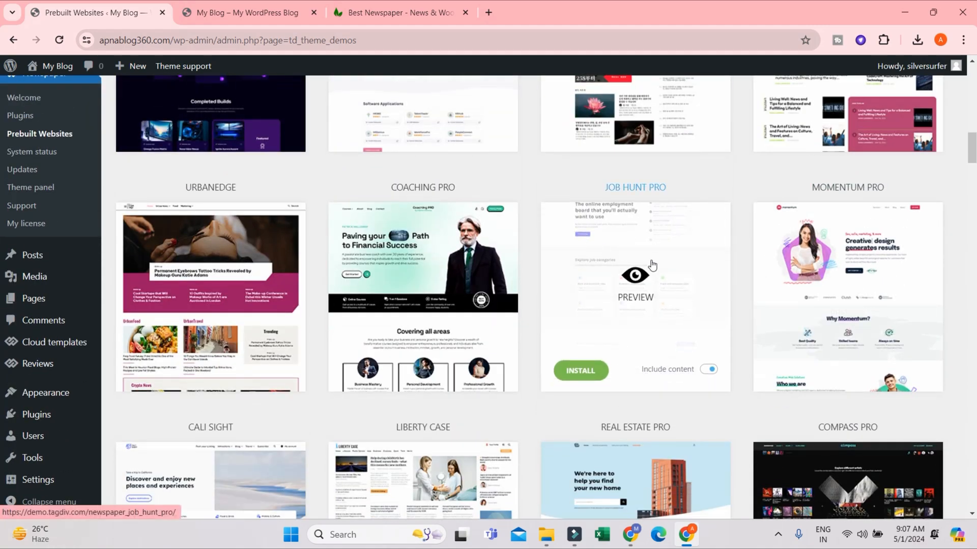
scroll(269, 263, down, 5)
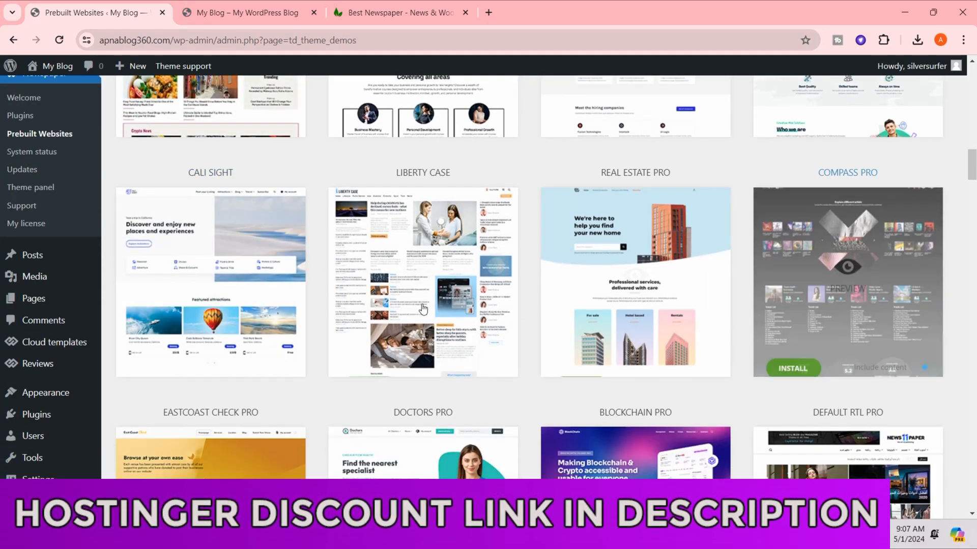
mouse_move(892, 272)
scroll(565, 359, down, 5)
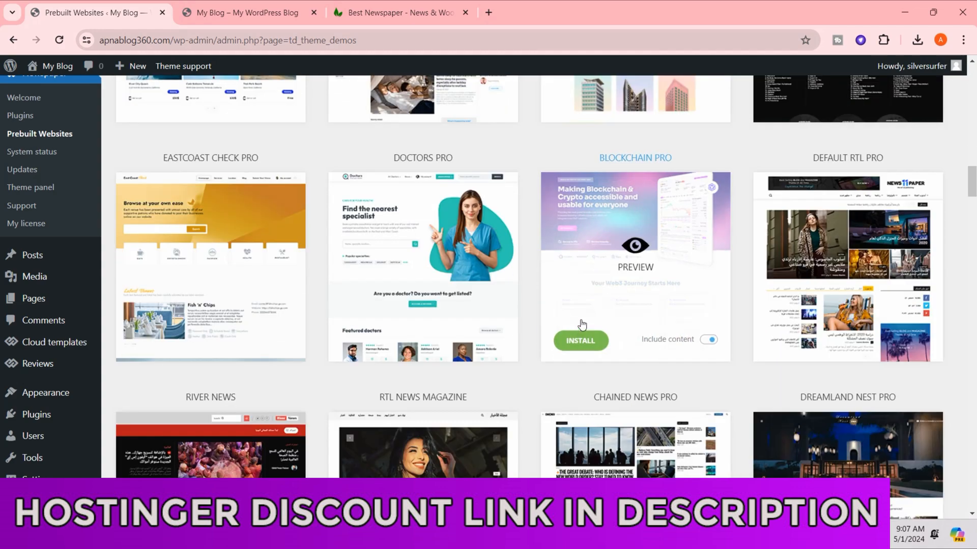
Go back through the prebuilt websites to the first designs, such as Default PRO and Black Version PRO
scroll(397, 261, up, 2)
scroll(396, 261, up, 8)
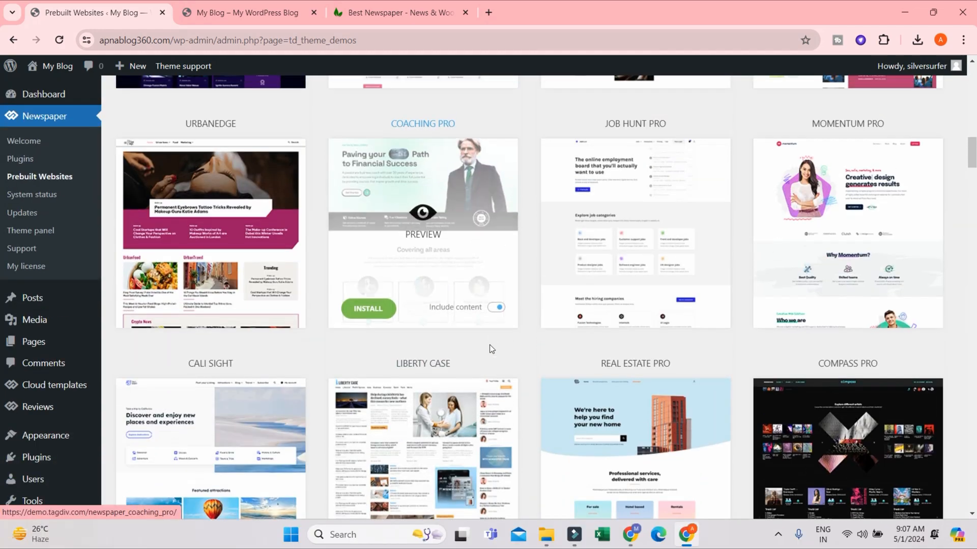
scroll(514, 300, up, 3)
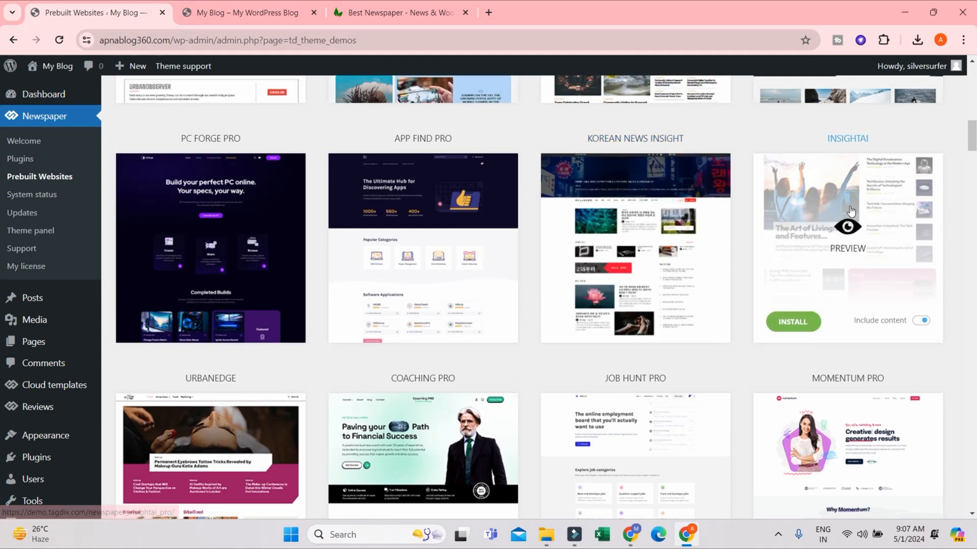
scroll(770, 270, up, 3)
scroll(769, 270, up, 2)
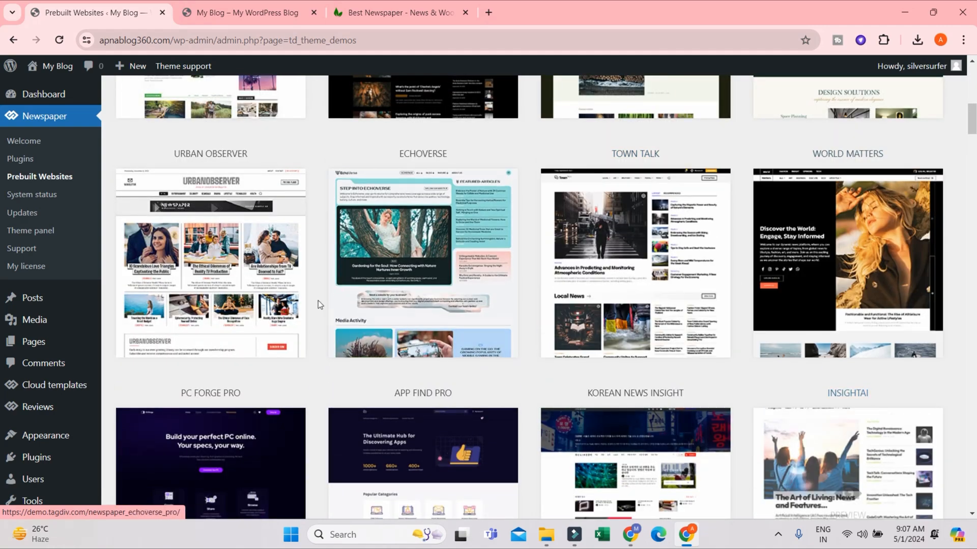
scroll(422, 264, up, 4)
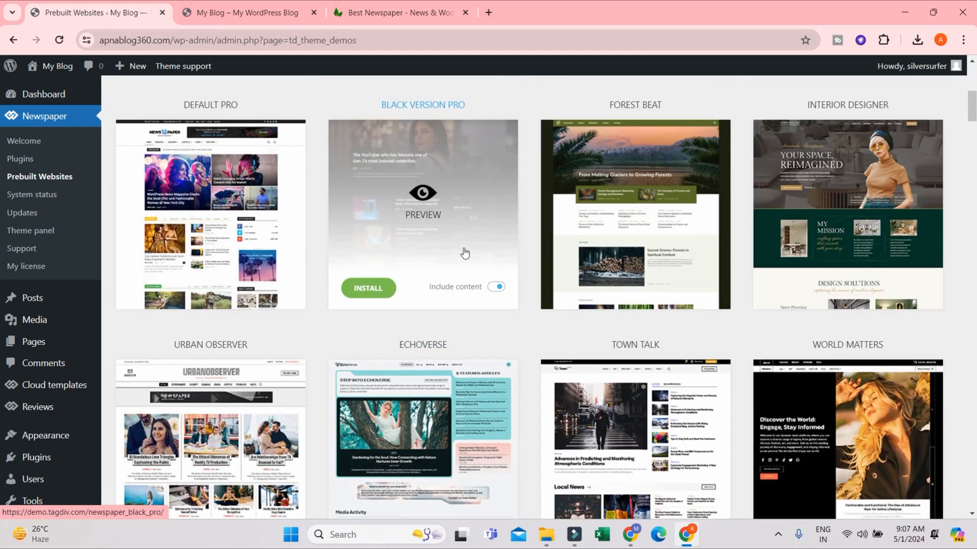
Browse further down the prebuilt websites gallery, past Dreamland Nest PRO to the row with Downtown Magazine PRO
scroll(908, 253, down, 11)
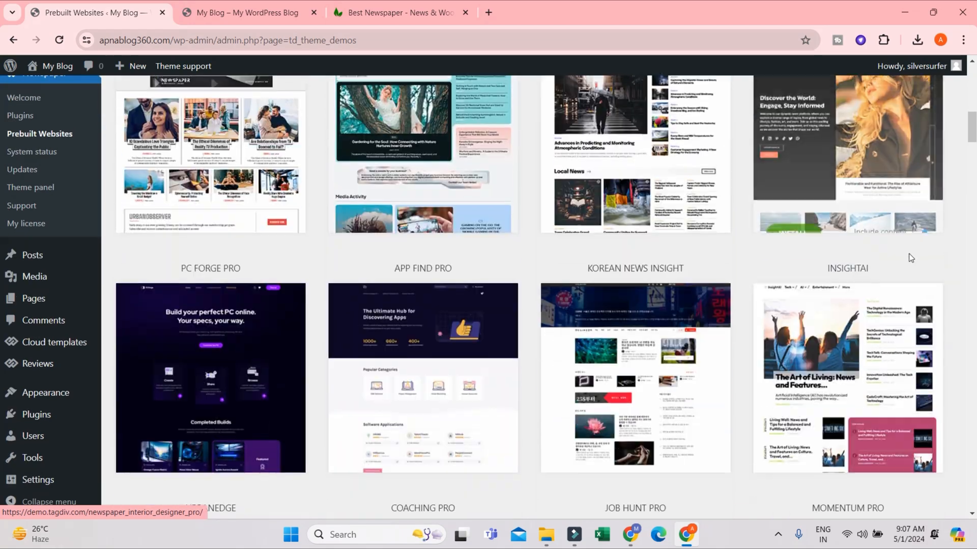
scroll(908, 252, down, 15)
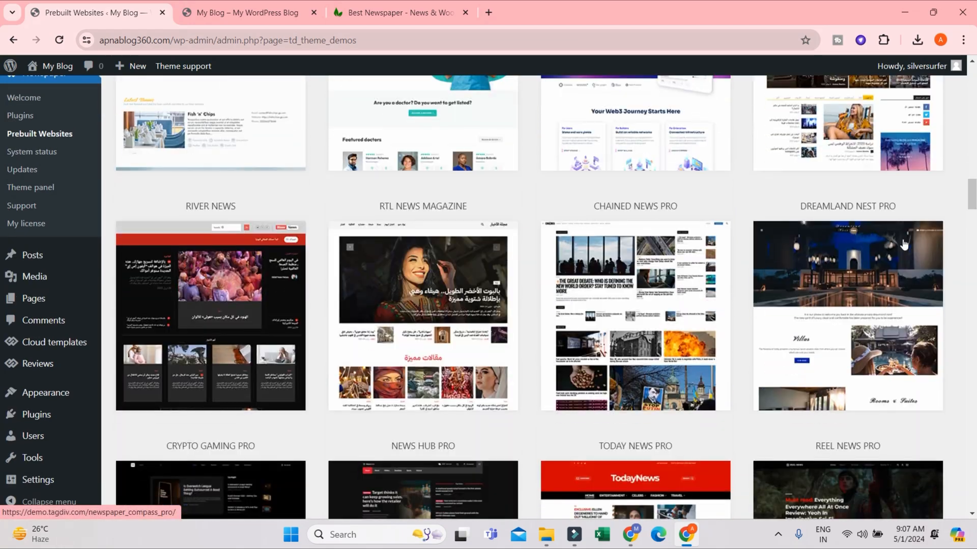
mouse_move(906, 243)
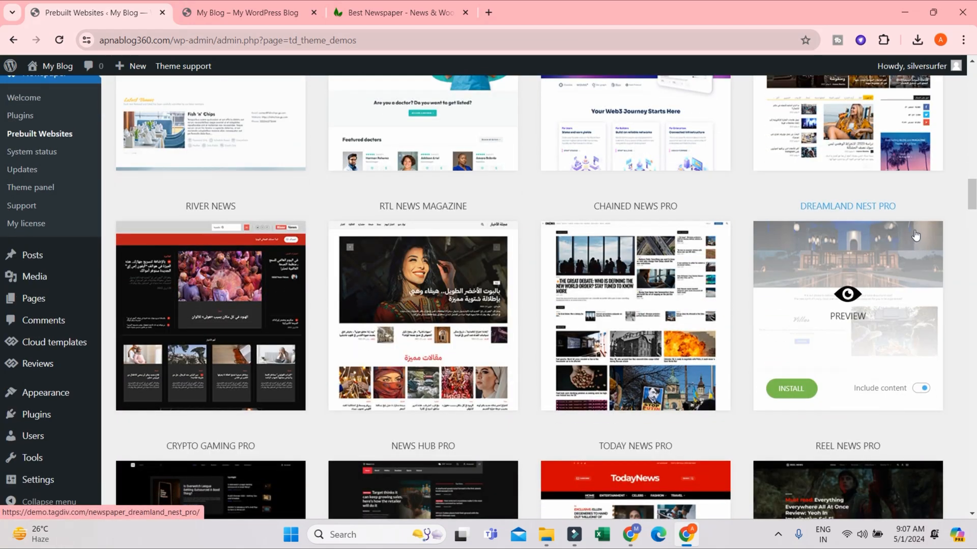
scroll(788, 268, down, 9)
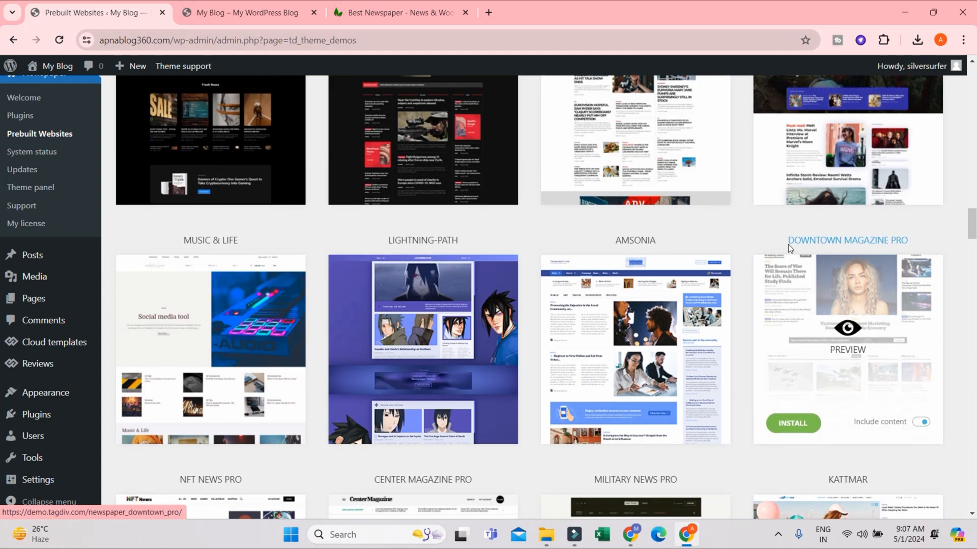
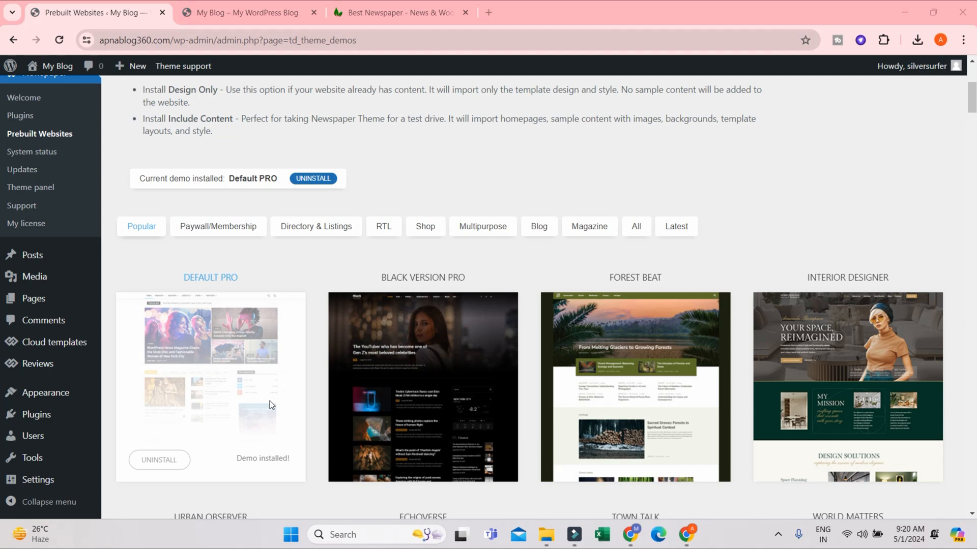
Check the Default PRO demo's installation status and where it can be uninstalled on the prebuilt websites page
scroll(294, 426, down, 2)
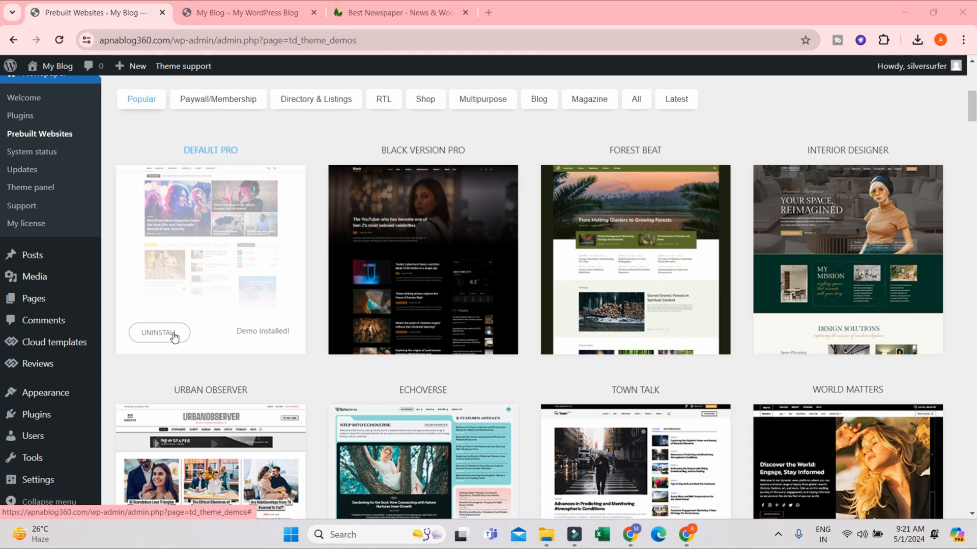
scroll(198, 356, up, 3)
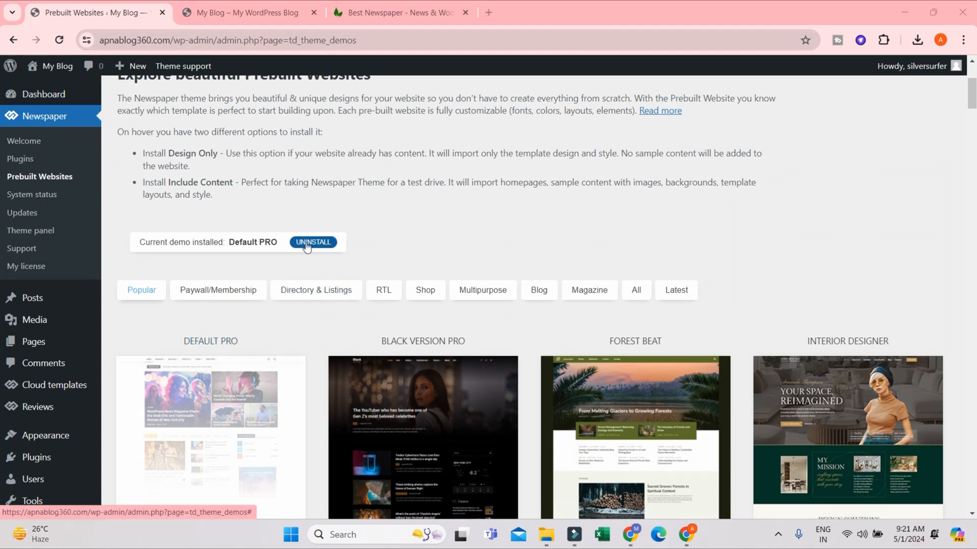
scroll(284, 338, down, 3)
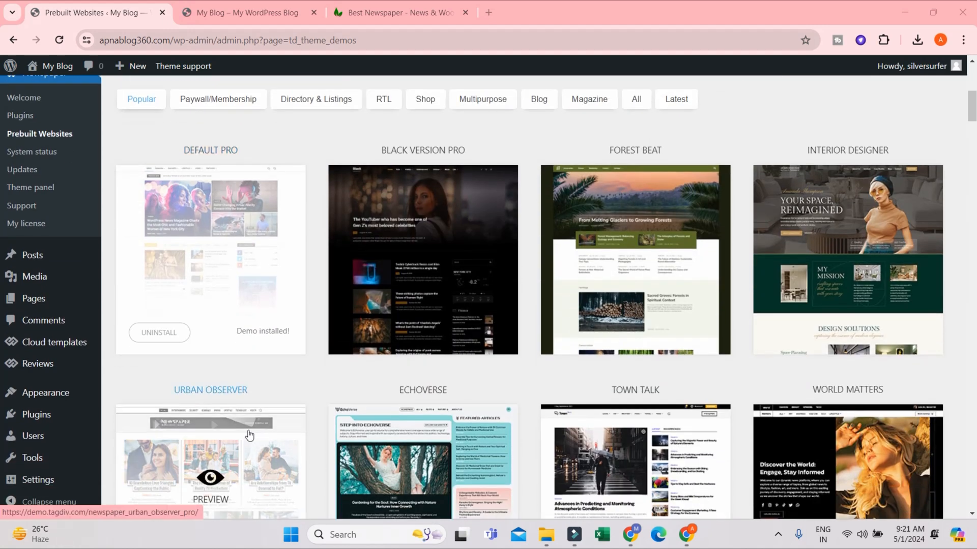
Reload the My Blog homepage in its open tab and look over the Default PRO design down to the footer
click(220, 5)
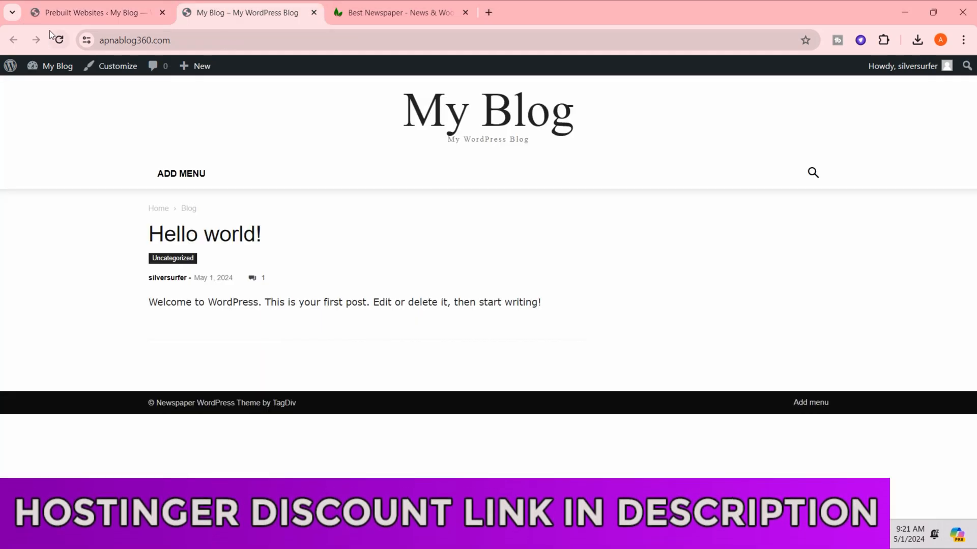
click(59, 40)
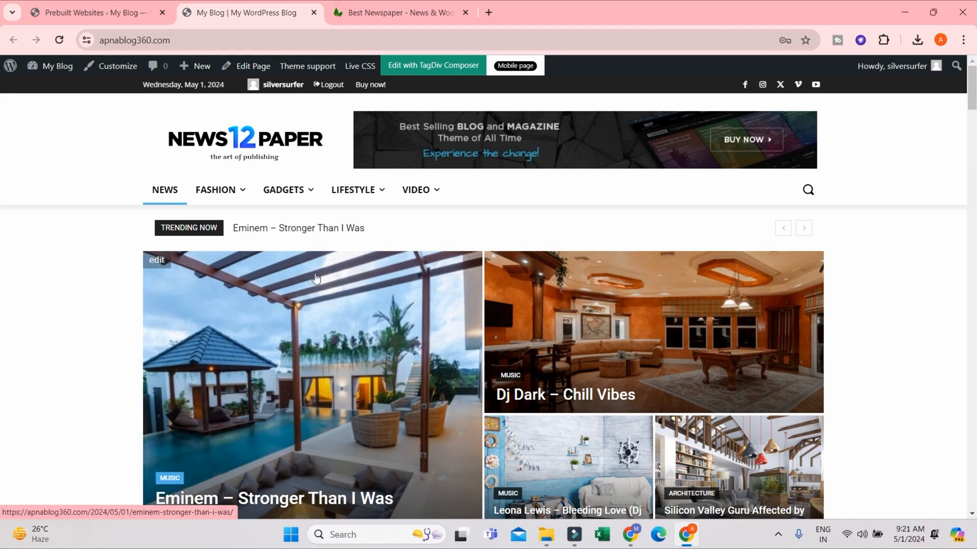
scroll(490, 326, down, 7)
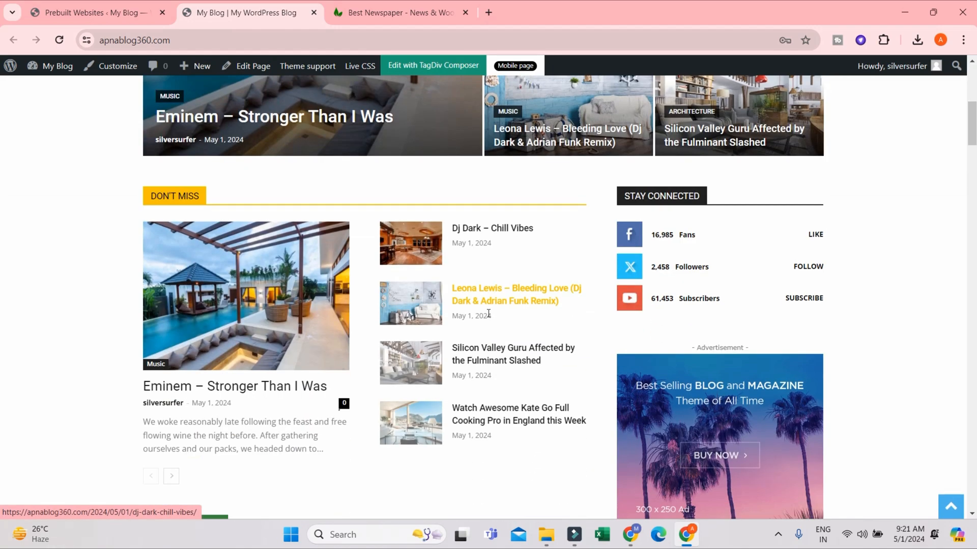
scroll(490, 326, up, 5)
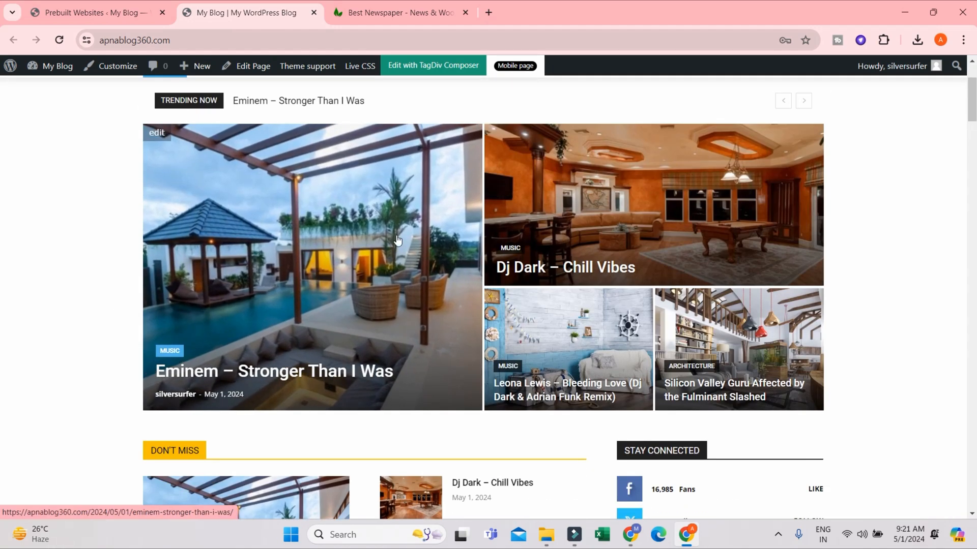
scroll(367, 259, up, 3)
scroll(368, 259, down, 12)
scroll(367, 258, down, 15)
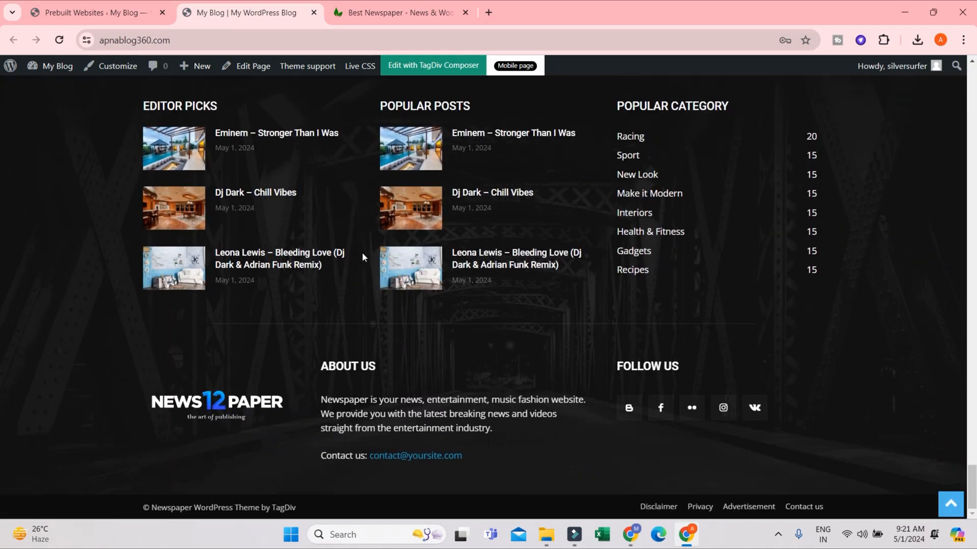
Examine the lower homepage sections, including Latest Articles, Most Popular, WRC Racing, Health & Fitness and Holiday Recipes
scroll(436, 321, up, 10)
scroll(422, 318, up, 12)
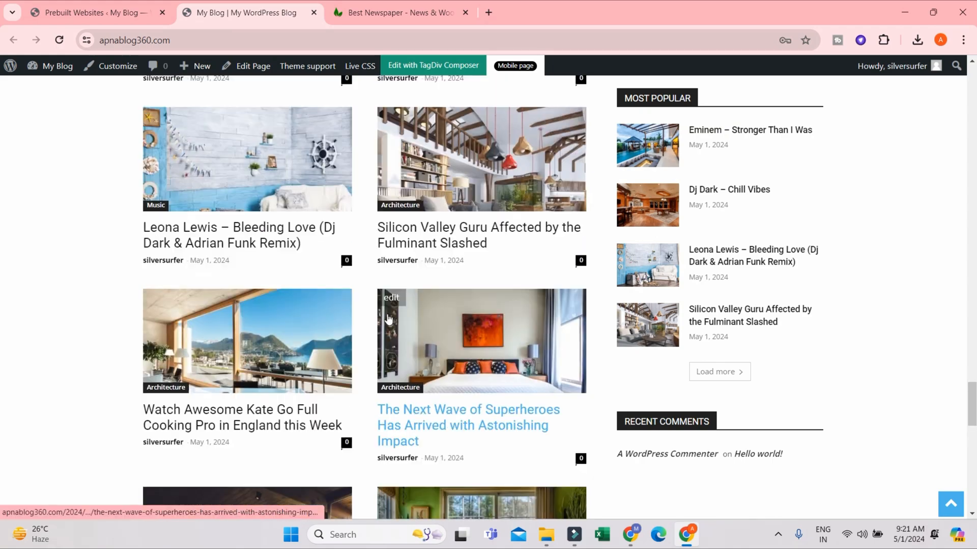
scroll(753, 355, down, 3)
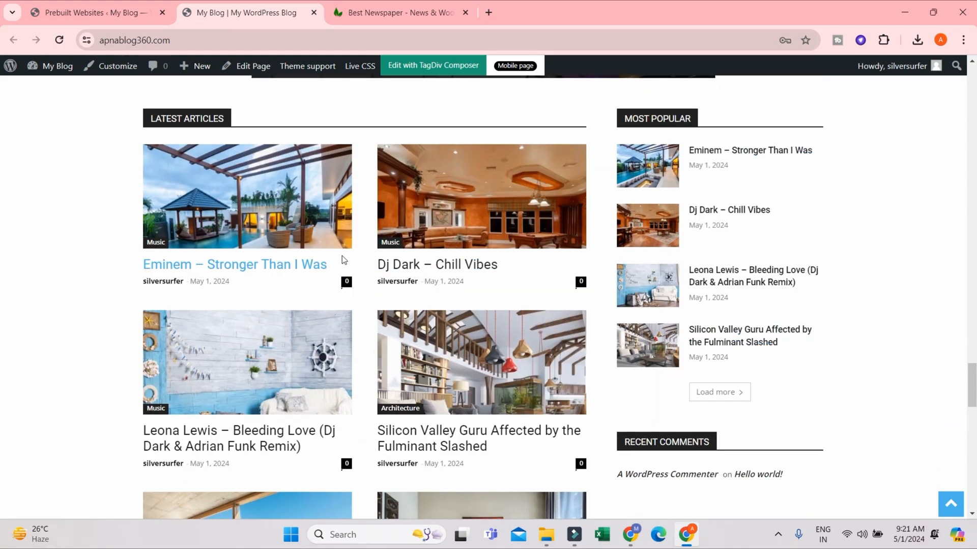
scroll(456, 296, up, 3)
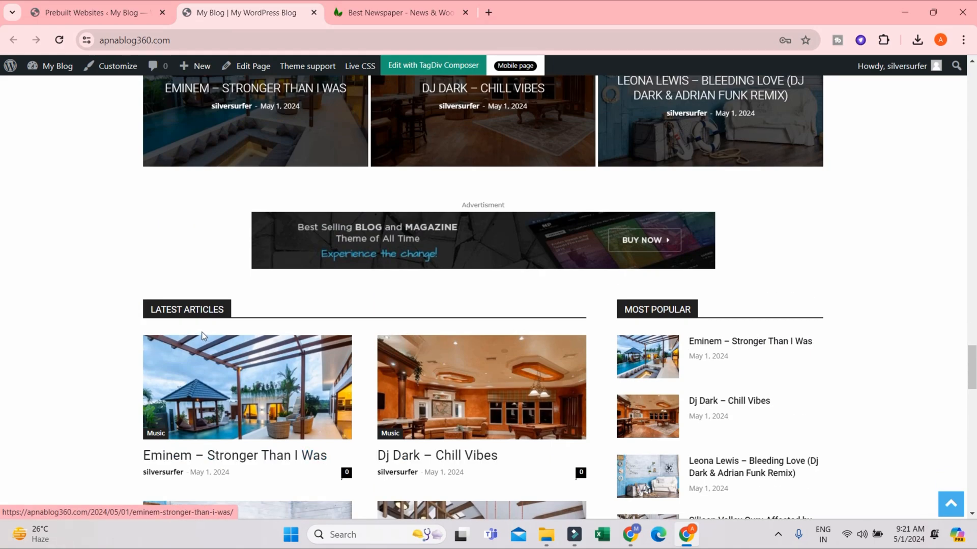
scroll(327, 319, up, 5)
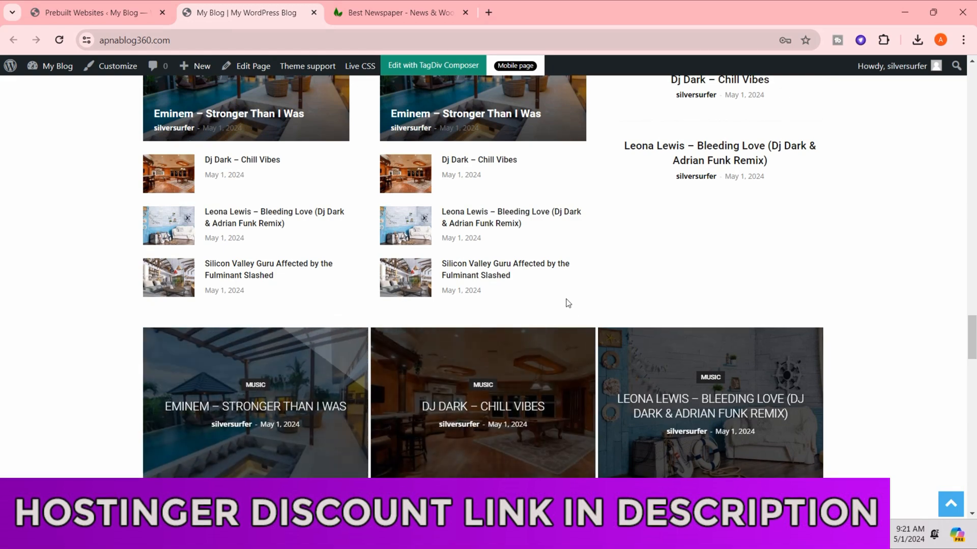
scroll(565, 300, up, 5)
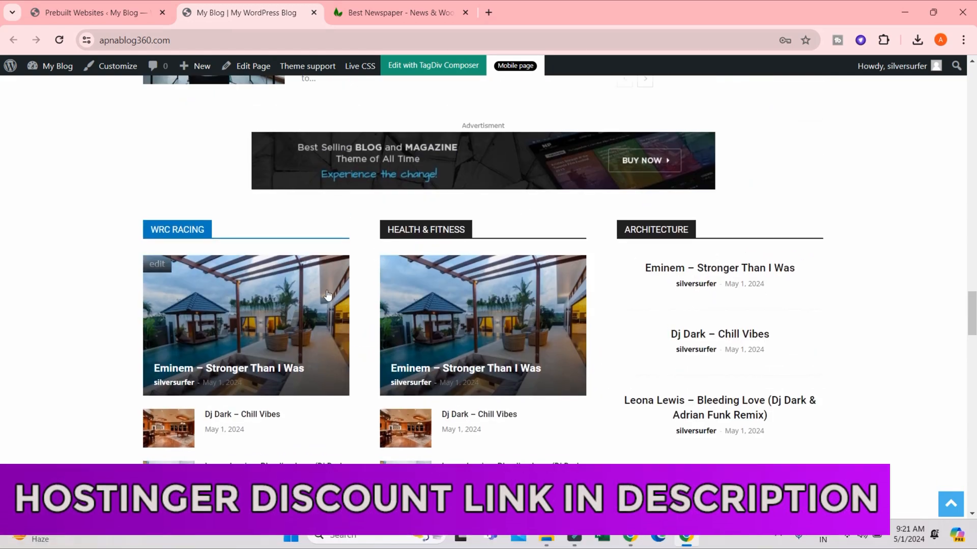
scroll(421, 282, up, 10)
scroll(421, 281, up, 6)
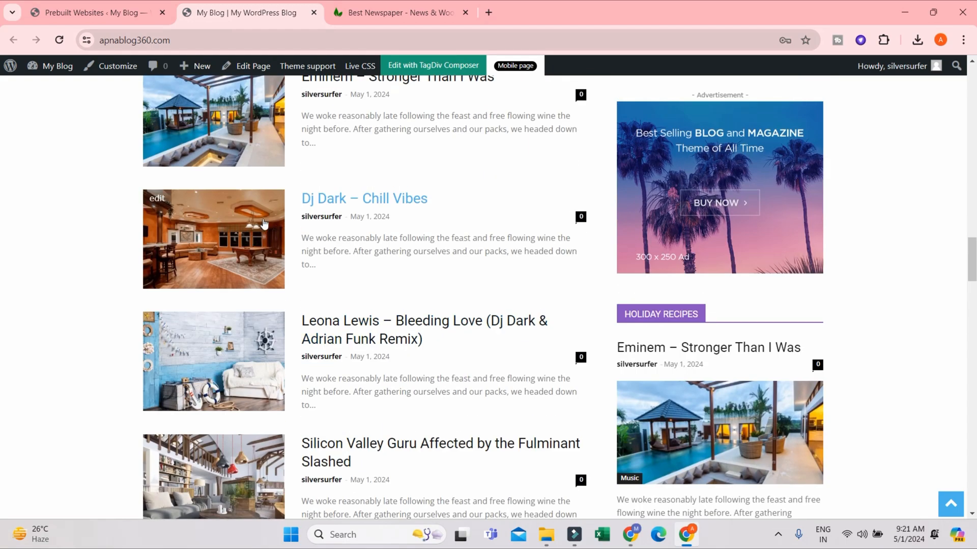
scroll(365, 207, up, 6)
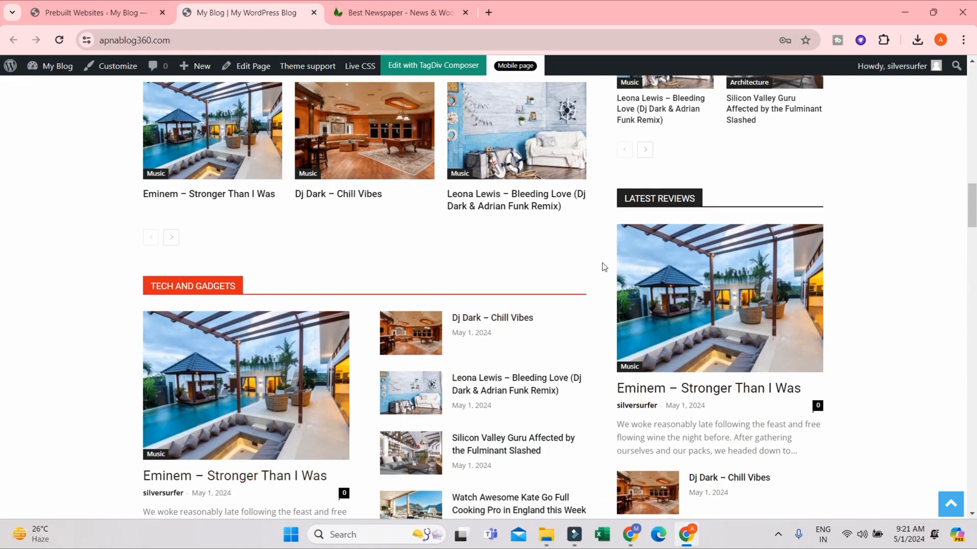
Examine the upper homepage sections from House Design and Lifestyle News through the sidebar advertisement to the site header
scroll(816, 255, up, 4)
scroll(816, 233, up, 2)
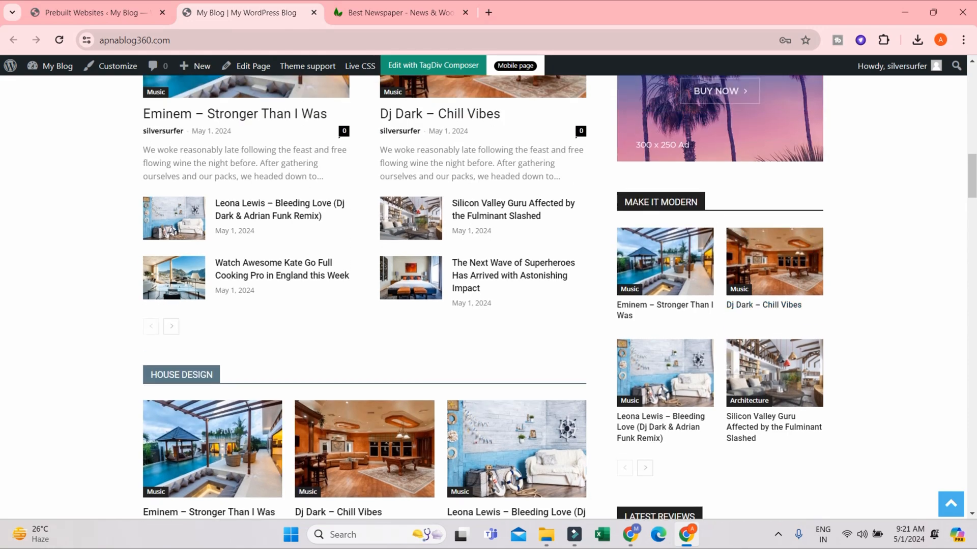
scroll(740, 216, up, 4)
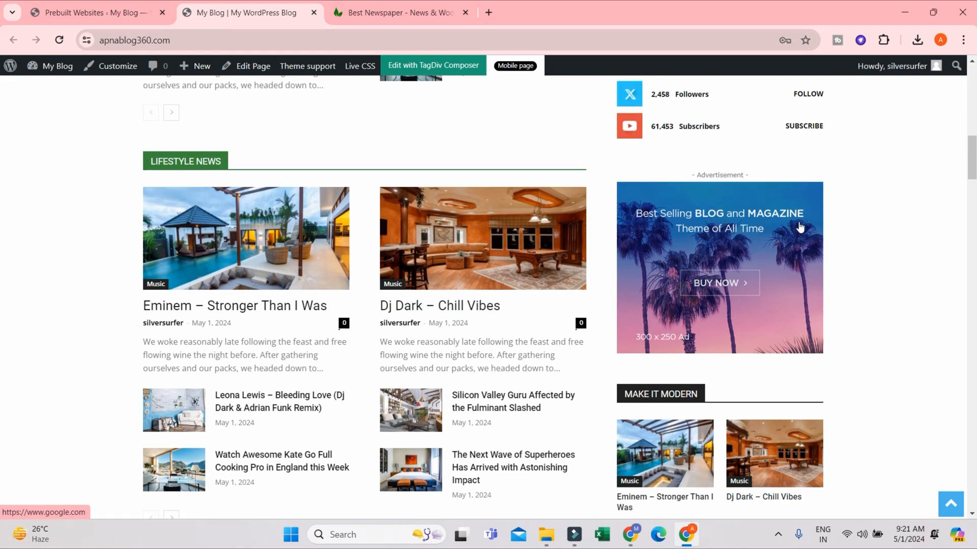
scroll(710, 215, up, 5)
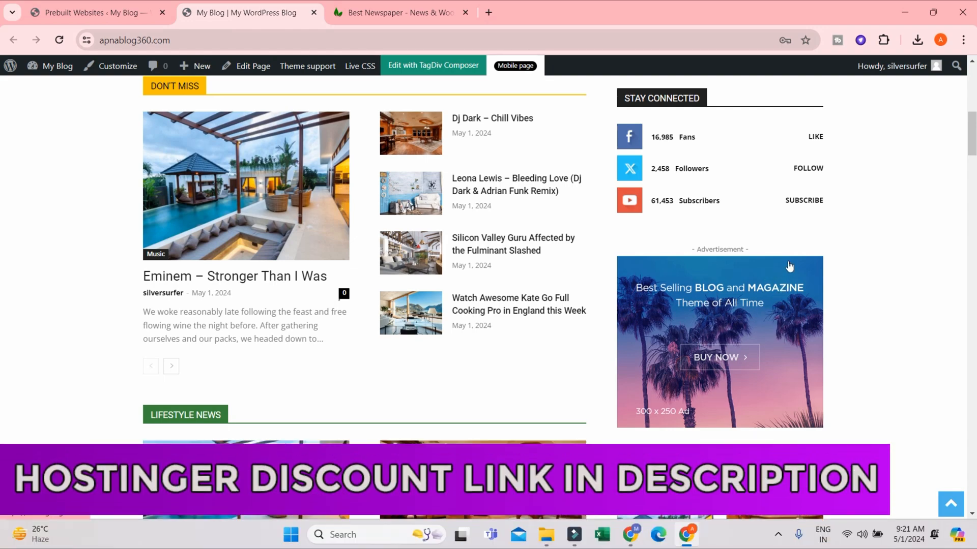
scroll(478, 207, up, 3)
scroll(510, 211, up, 5)
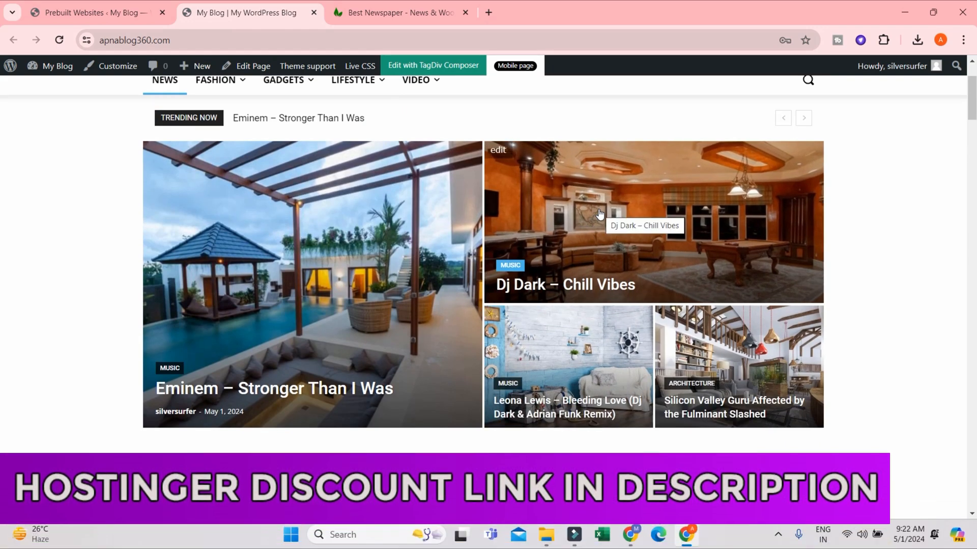
scroll(578, 222, up, 1)
scroll(577, 222, up, 1)
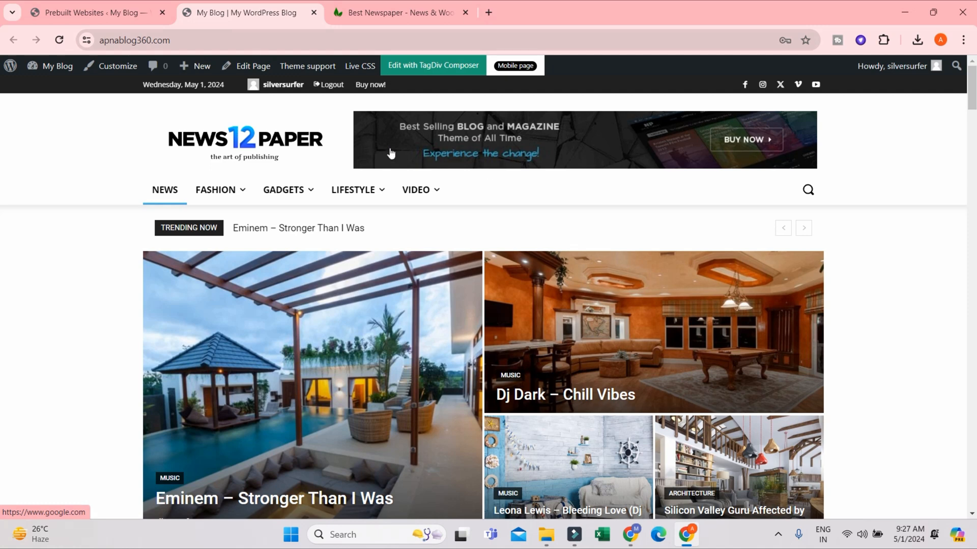
Return to the WordPress admin from the homepage and open the site's General settings
click(117, 12)
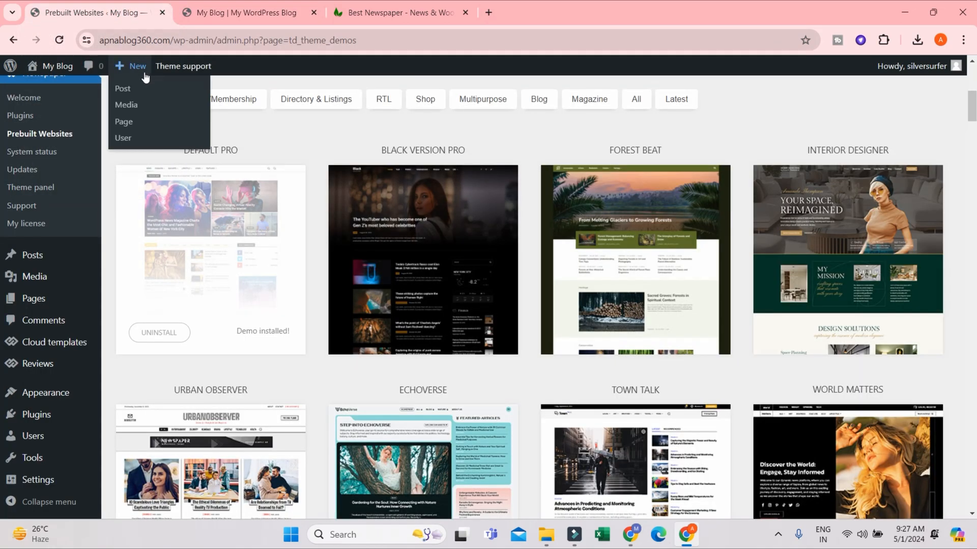
scroll(239, 221, up, 4)
scroll(257, 223, up, 4)
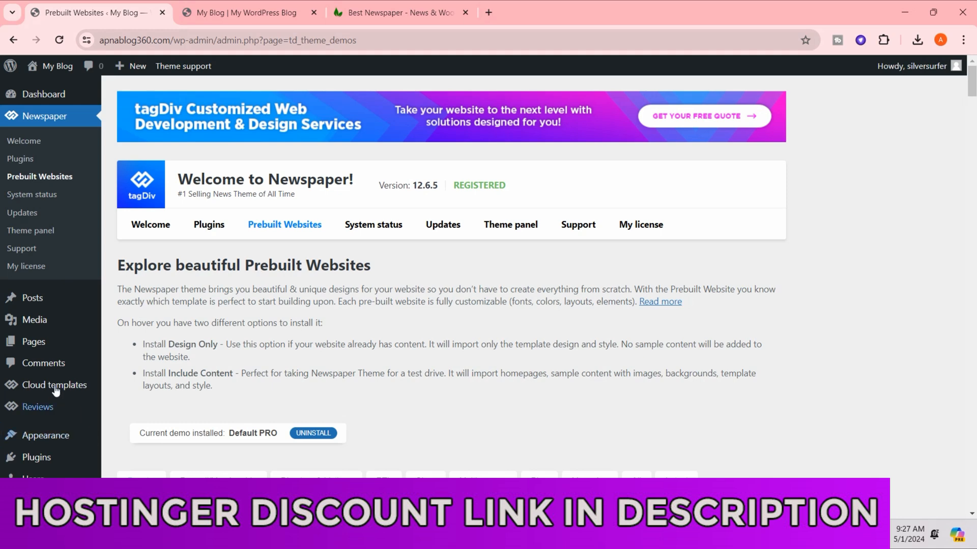
scroll(30, 427, down, 2)
mouse_move(56, 394)
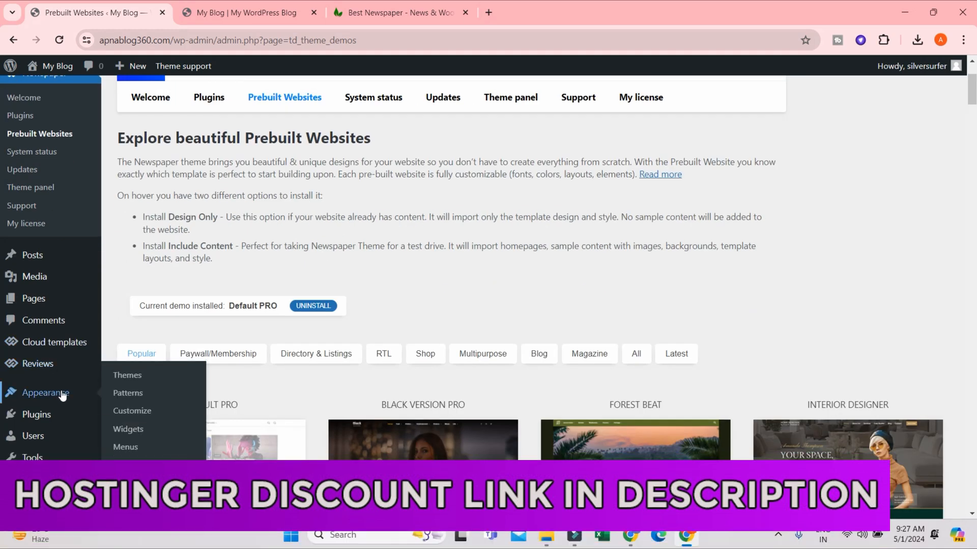
scroll(65, 395, down, 1)
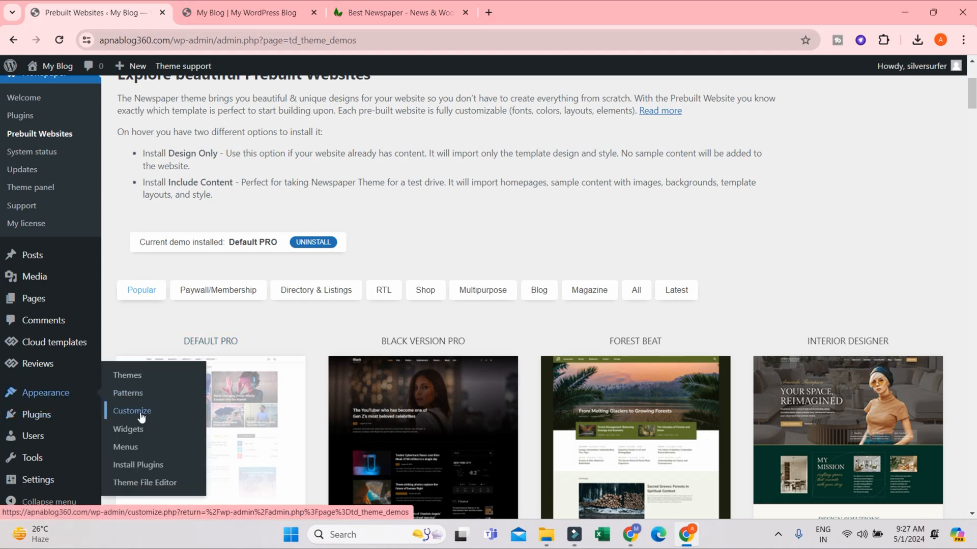
scroll(51, 468, down, 2)
mouse_move(43, 479)
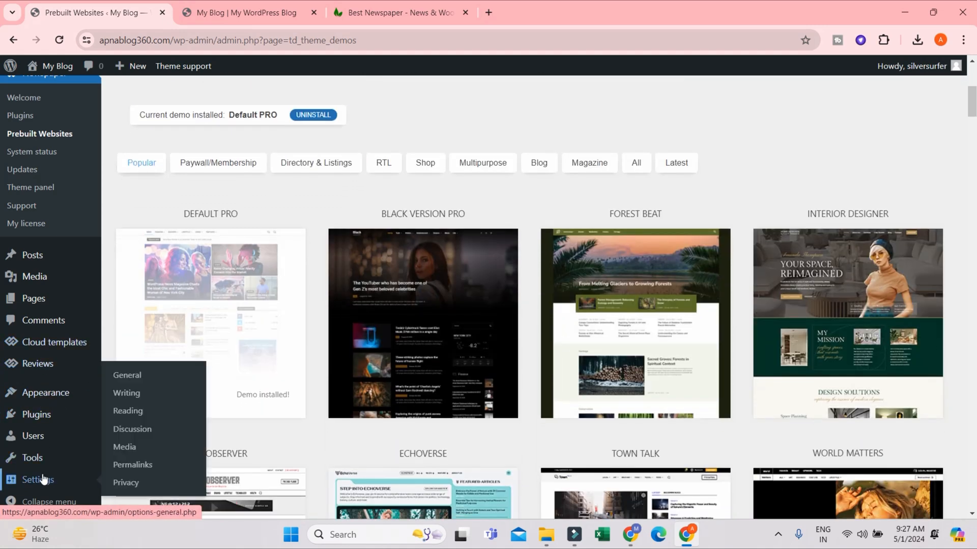
click(129, 375)
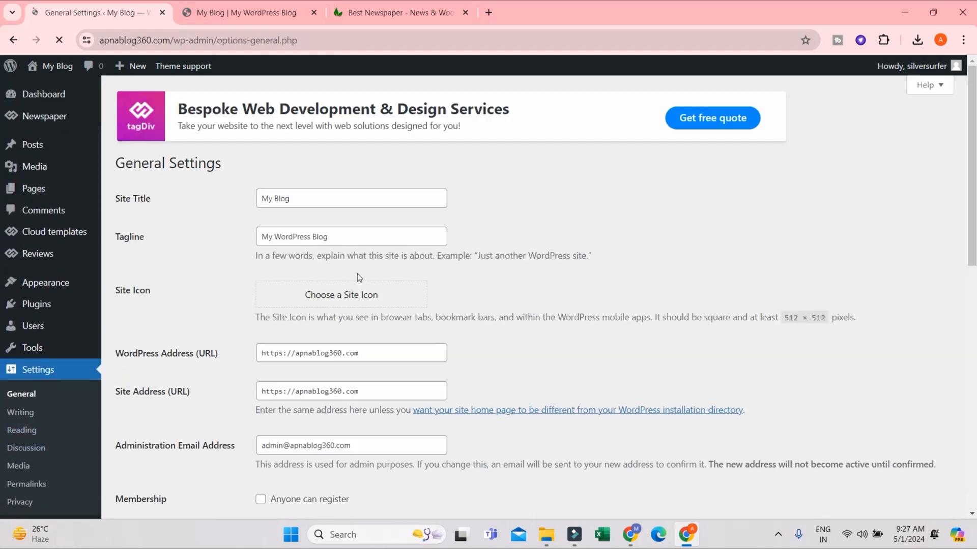
Look through the General, Writing and Reading settings pages of the blog
scroll(219, 324, down, 2)
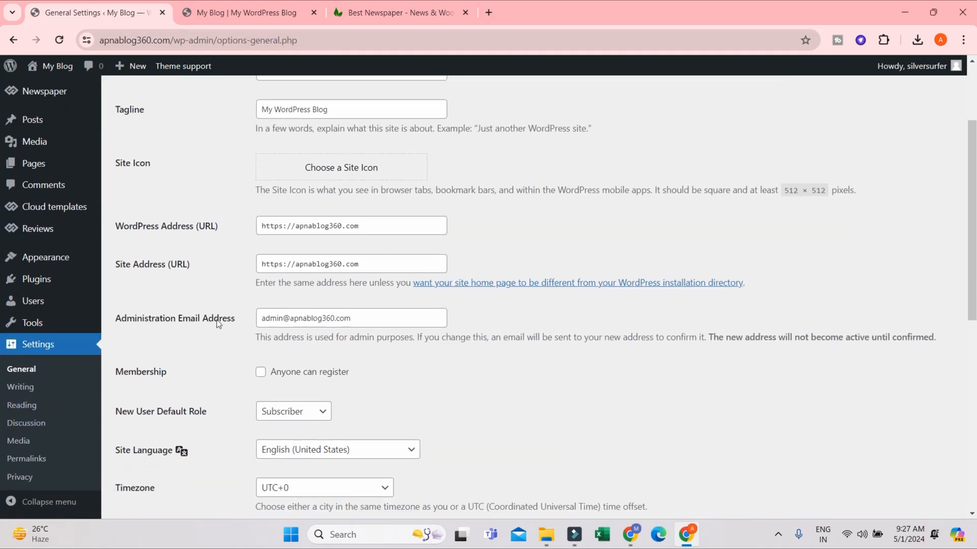
click(19, 389)
click(22, 430)
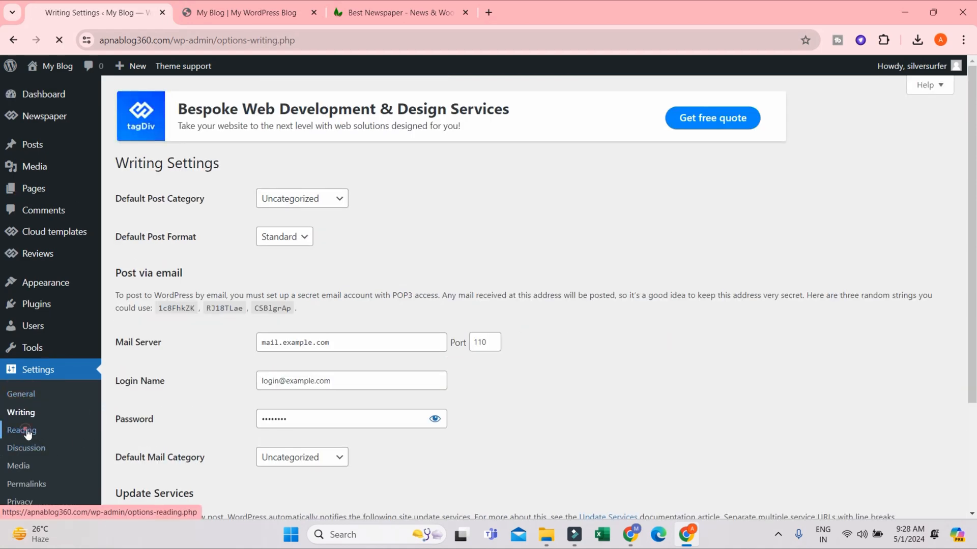
click(42, 449)
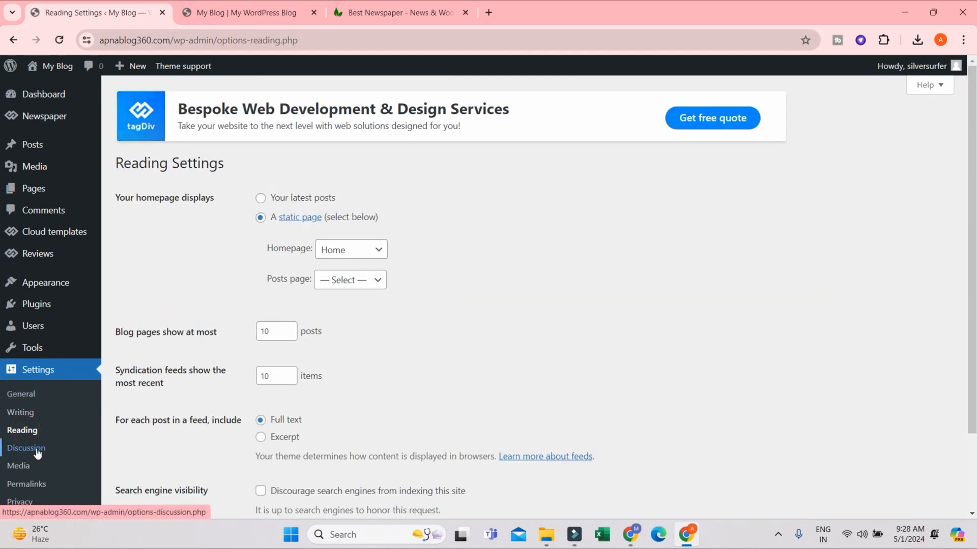
Set the blog's permalink structure to Post name and save the permalink settings
click(36, 484)
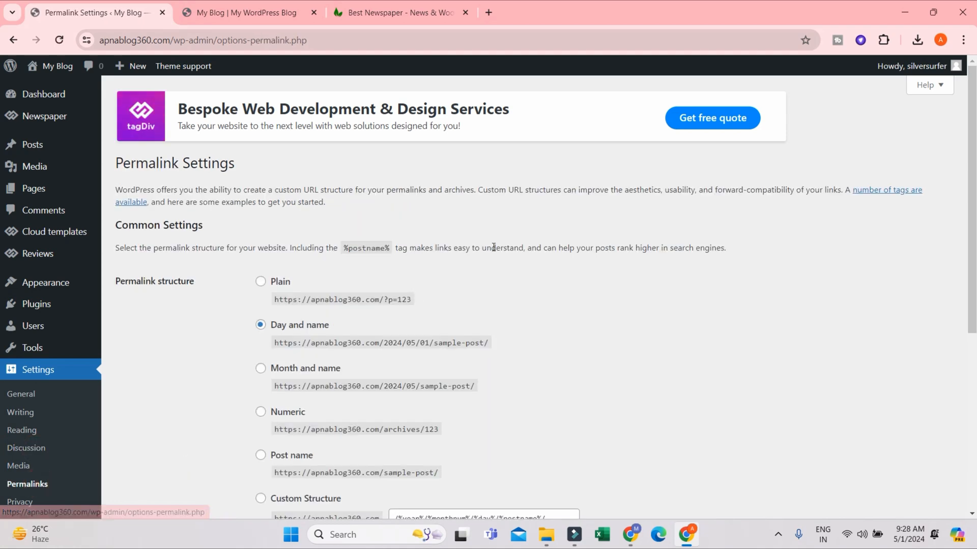
scroll(297, 340, down, 5)
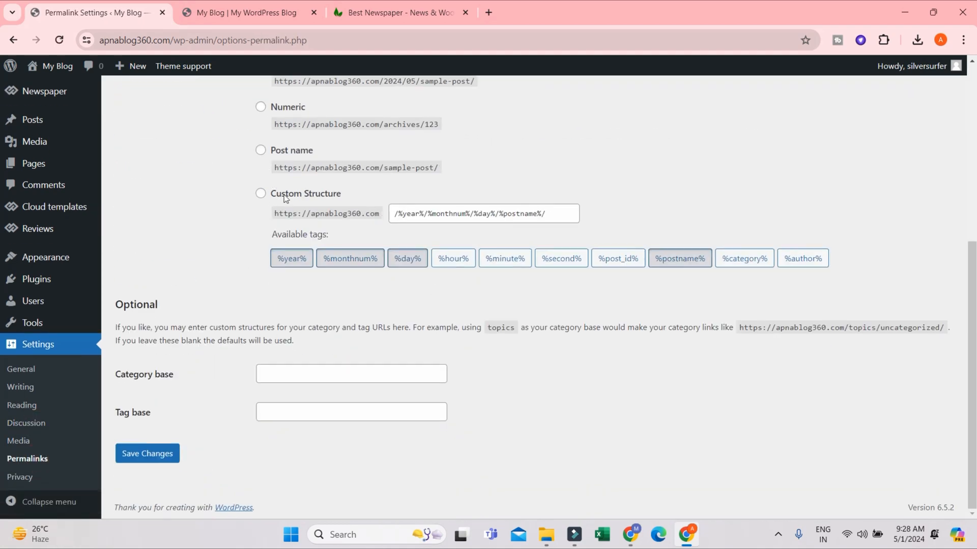
scroll(275, 166, up, 5)
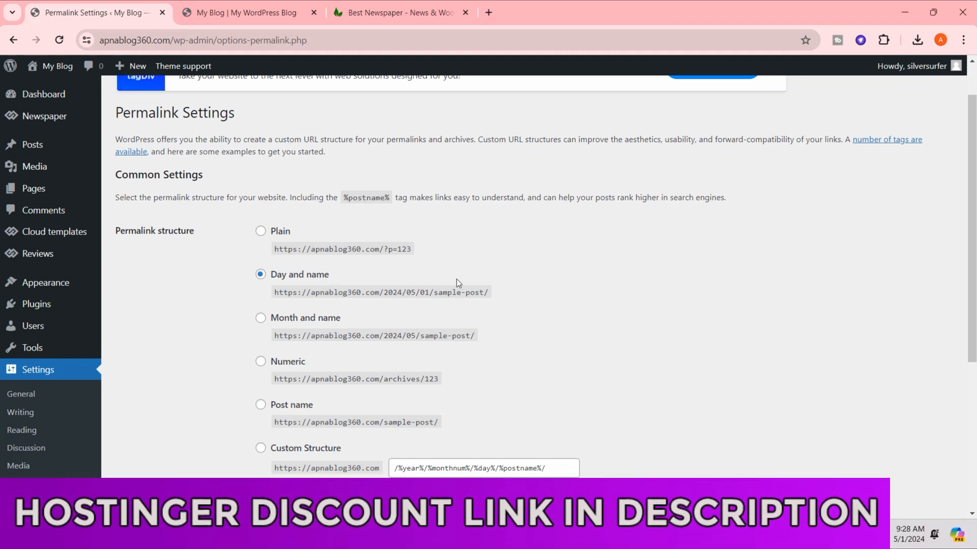
scroll(355, 392, down, 1)
click(270, 341)
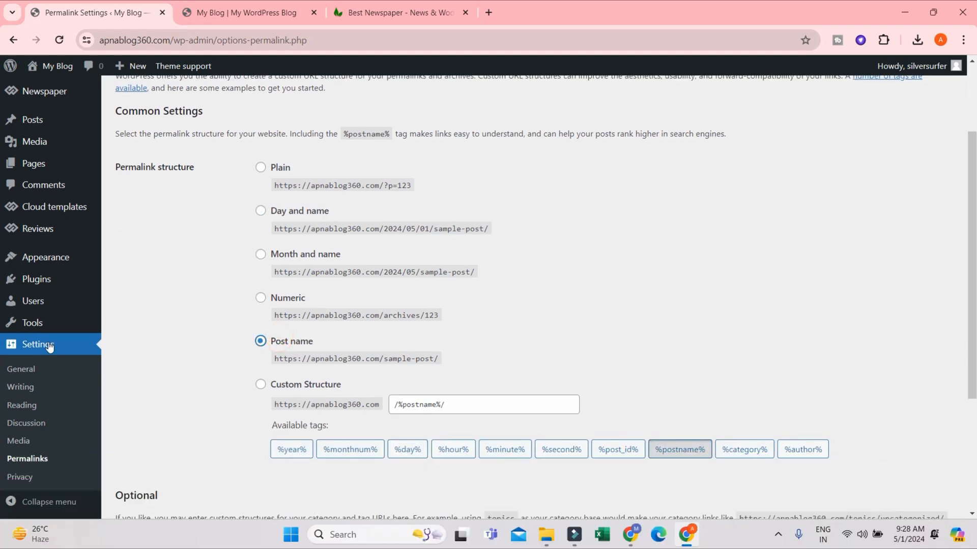
mouse_move(4, 323)
scroll(620, 266, down, 2)
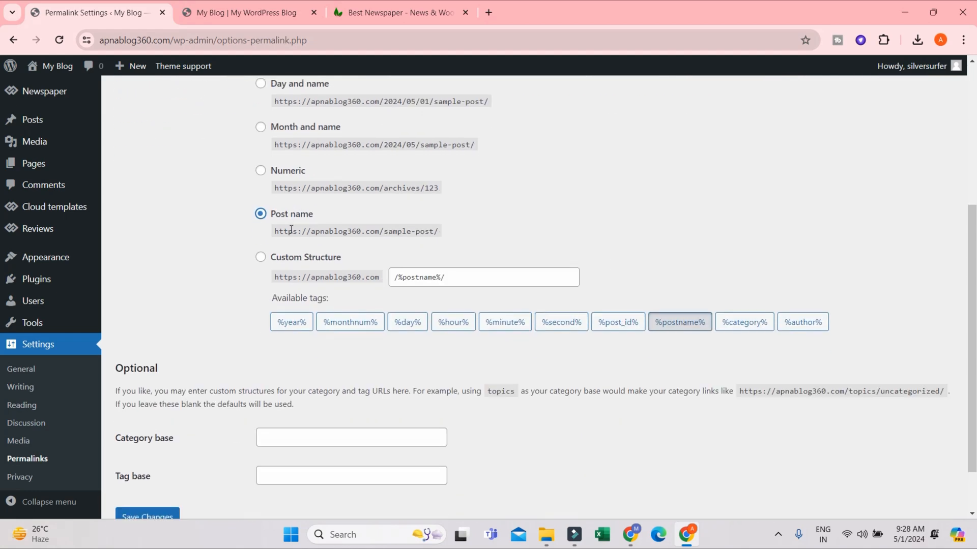
scroll(219, 392, down, 1)
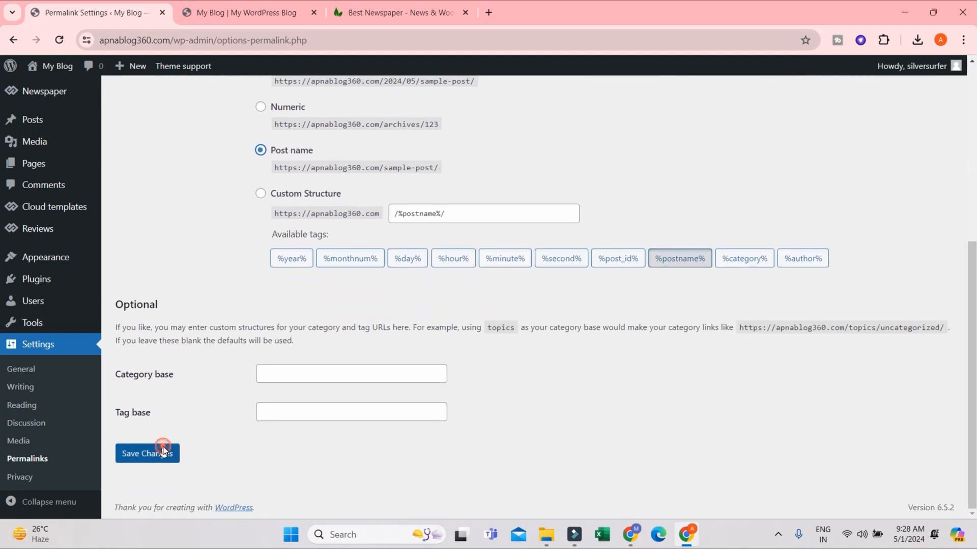
click(159, 451)
scroll(453, 308, down, 2)
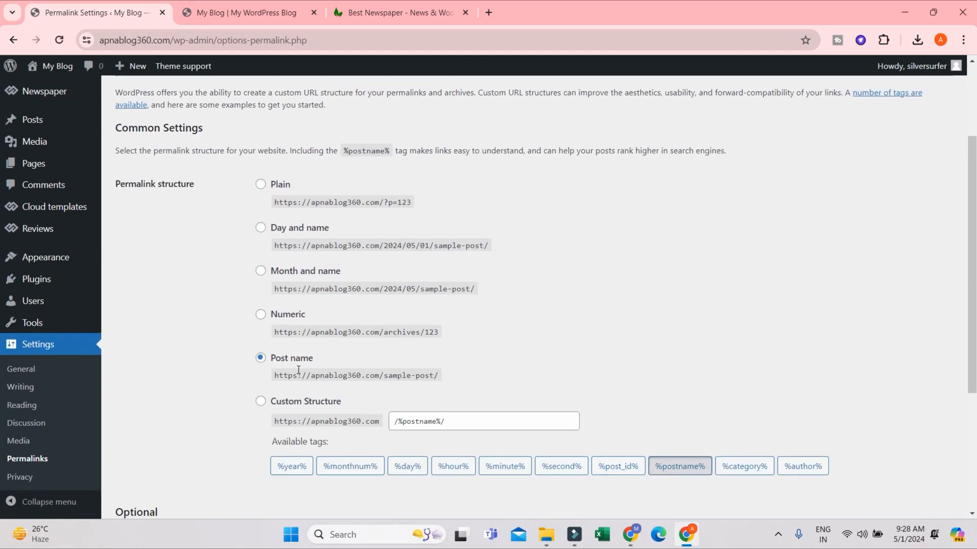
click(22, 372)
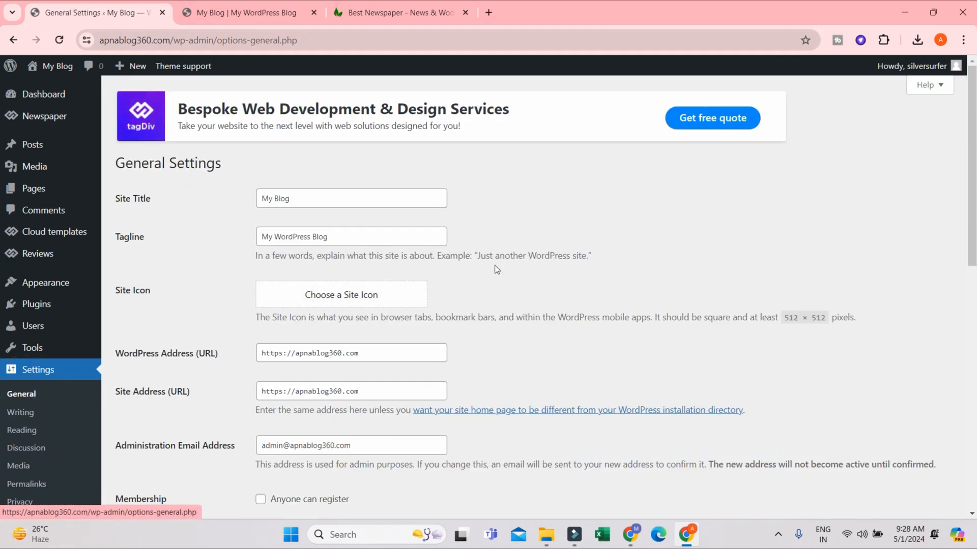
scroll(333, 285, down, 3)
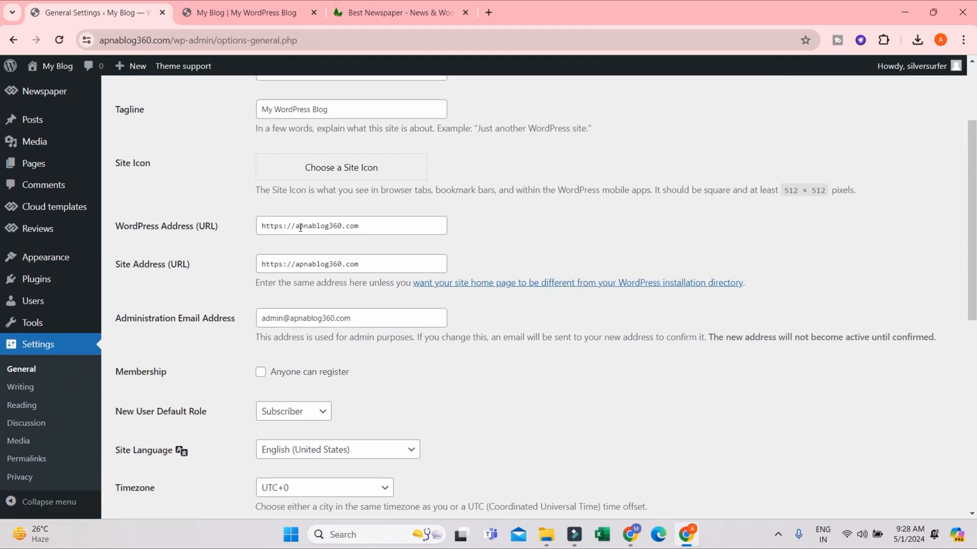
drag(296, 226, 398, 225)
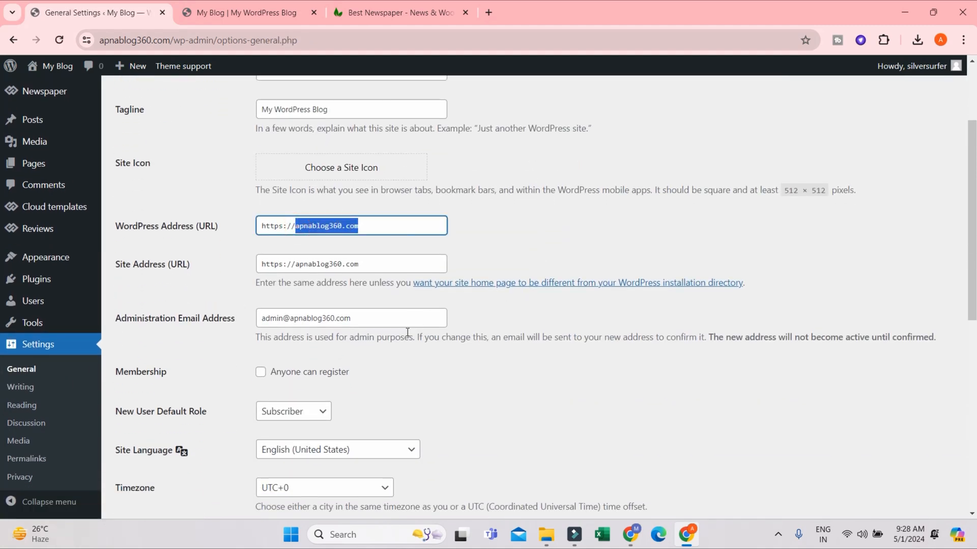
click(293, 226)
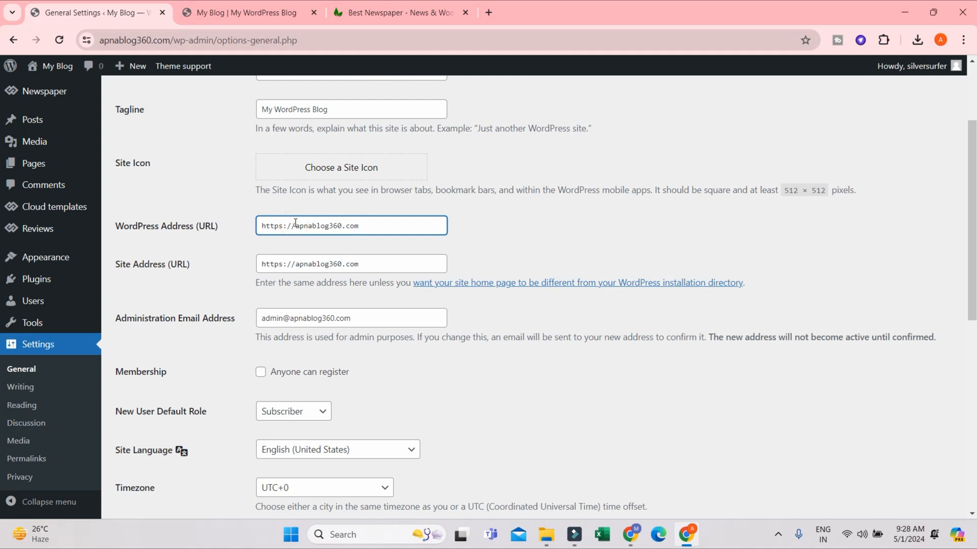
text(www.)
click(293, 265)
text(www.)
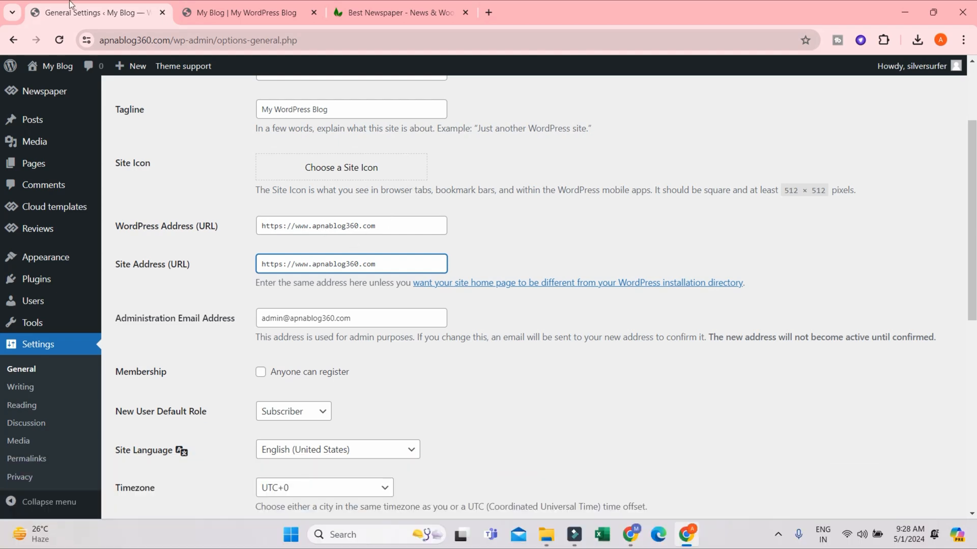
scroll(170, 427, down, 8)
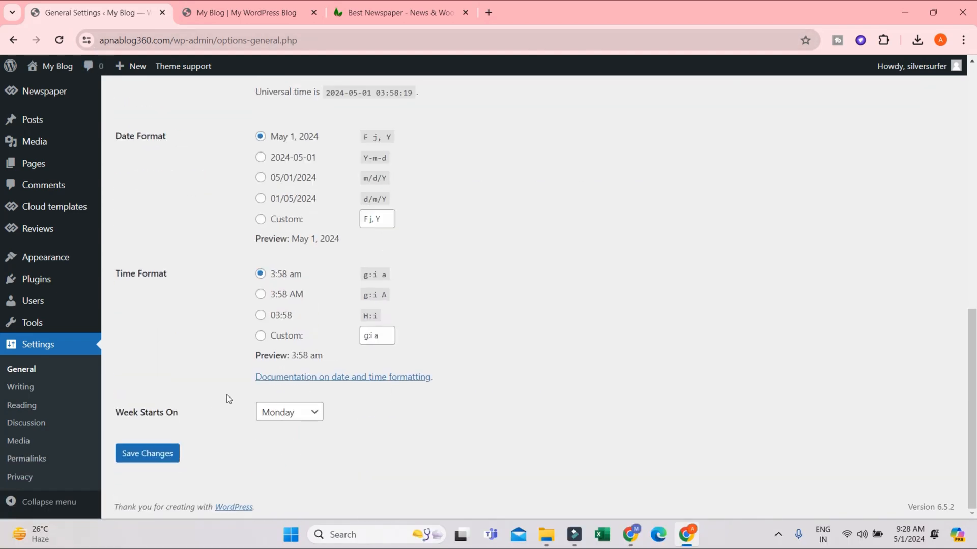
click(137, 459)
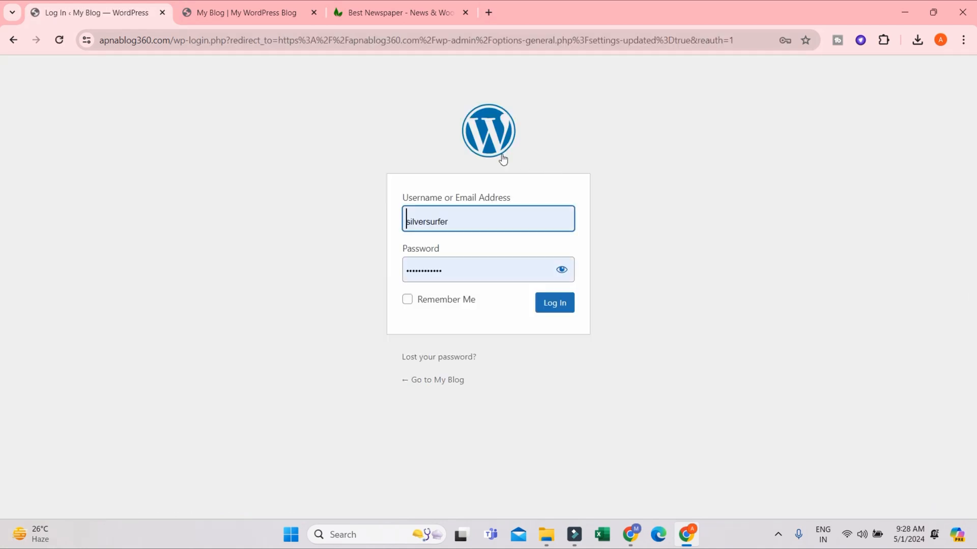
Log back in to WordPress with the saved credentials, dismiss the password alert and open the theme Customizer
click(558, 306)
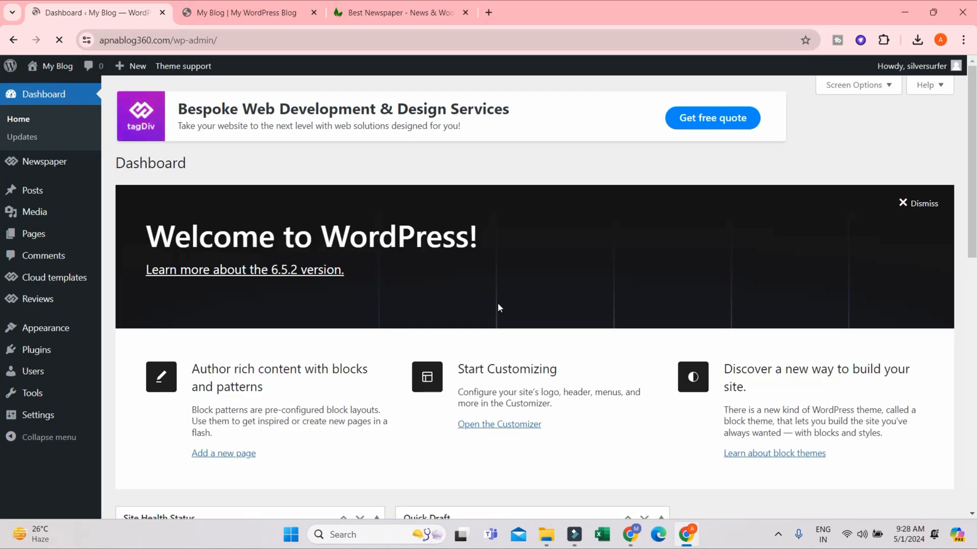
click(596, 219)
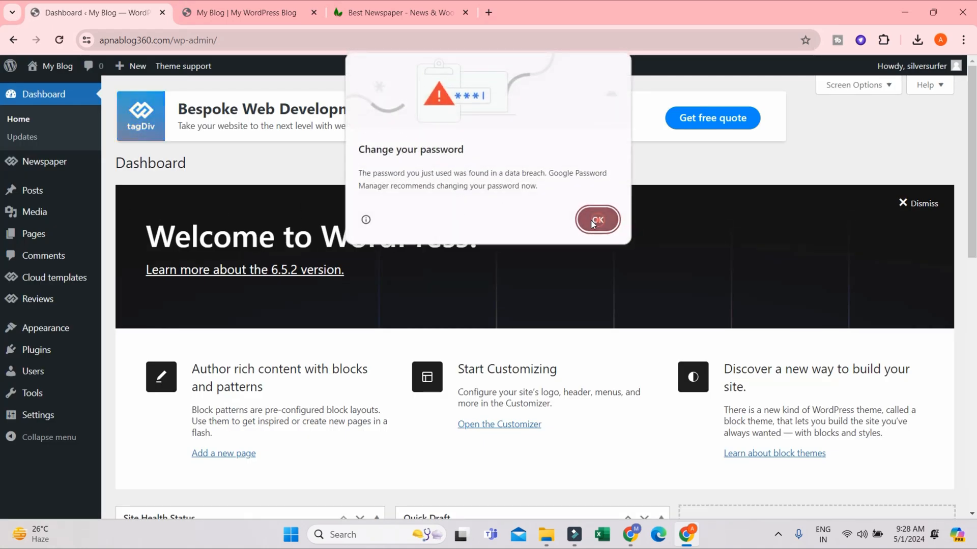
mouse_move(58, 334)
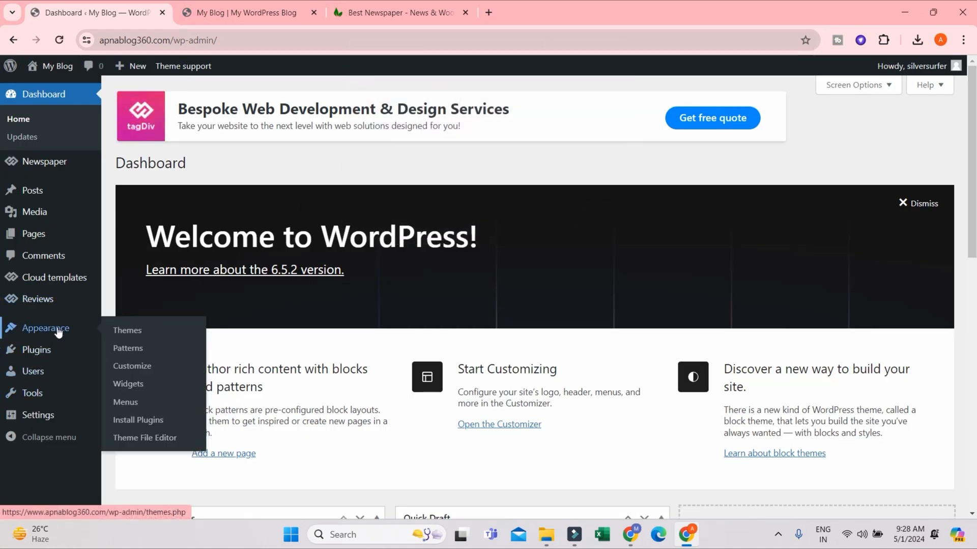
click(129, 366)
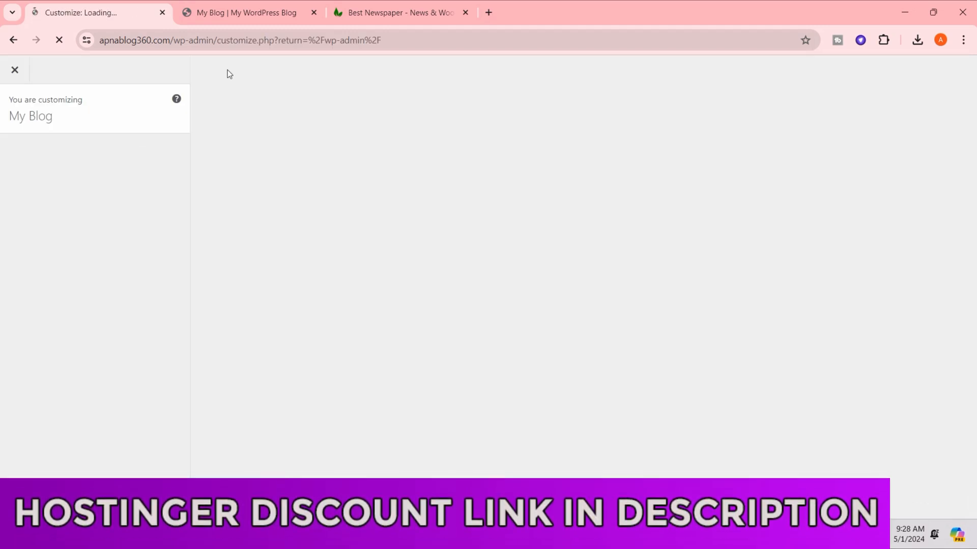
Reload the blog's homepage in its open tab and check its full web address for the www prefix
click(224, 11)
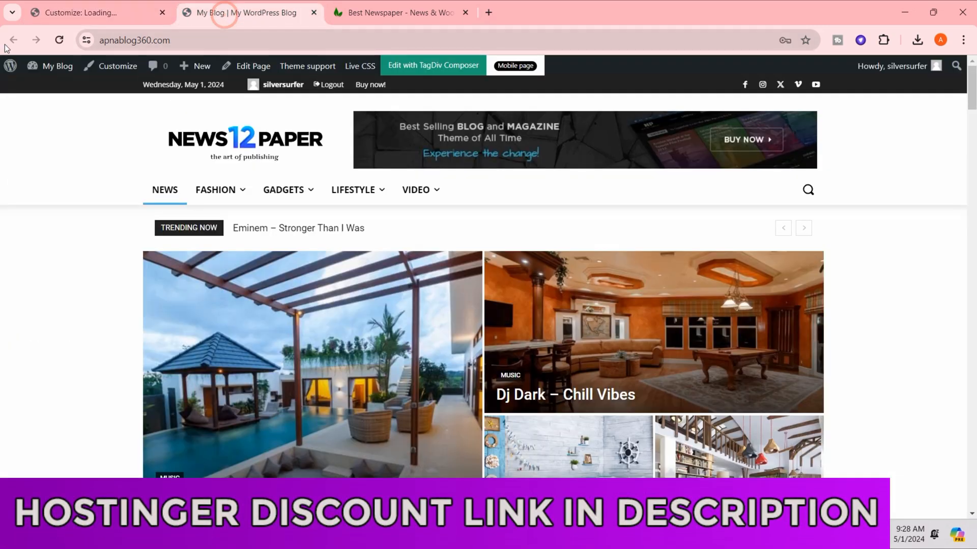
click(60, 41)
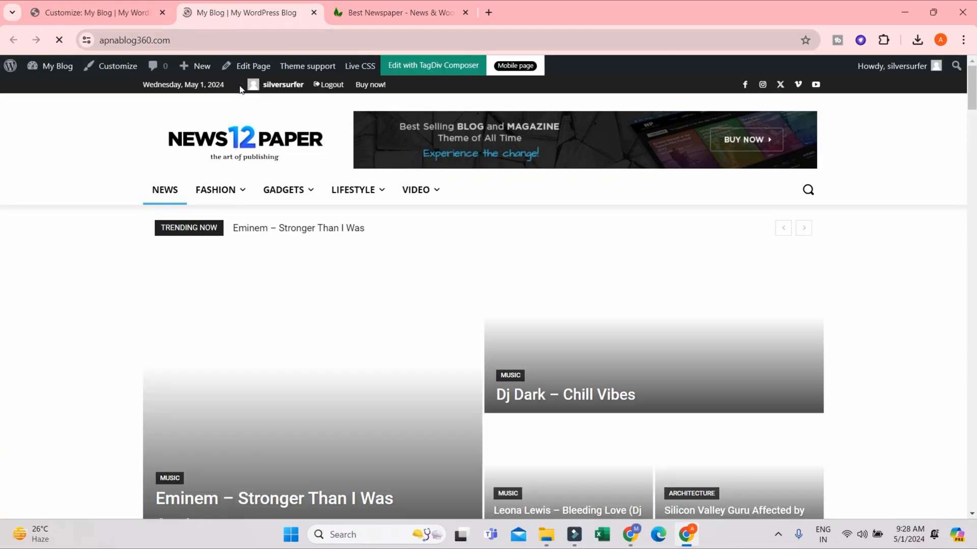
click(200, 40)
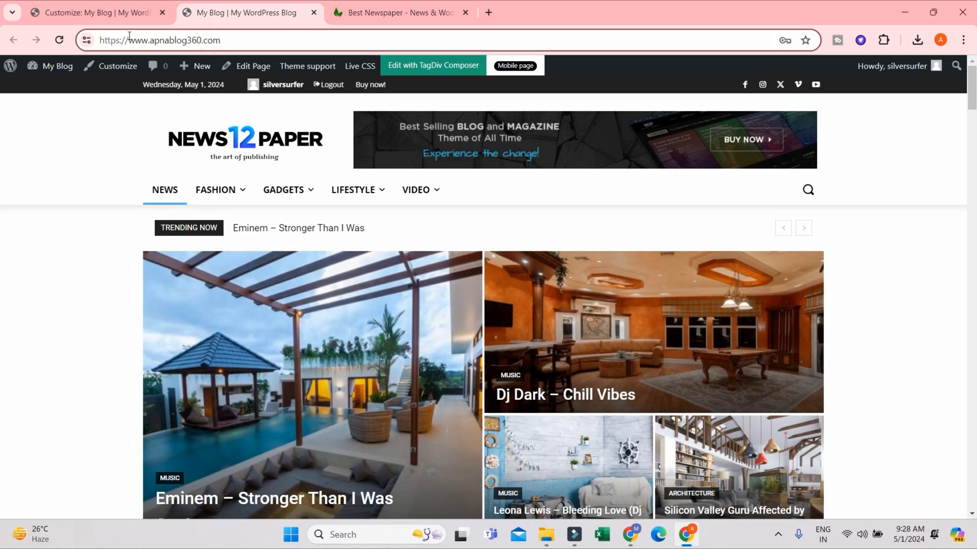
drag(128, 38, 226, 40)
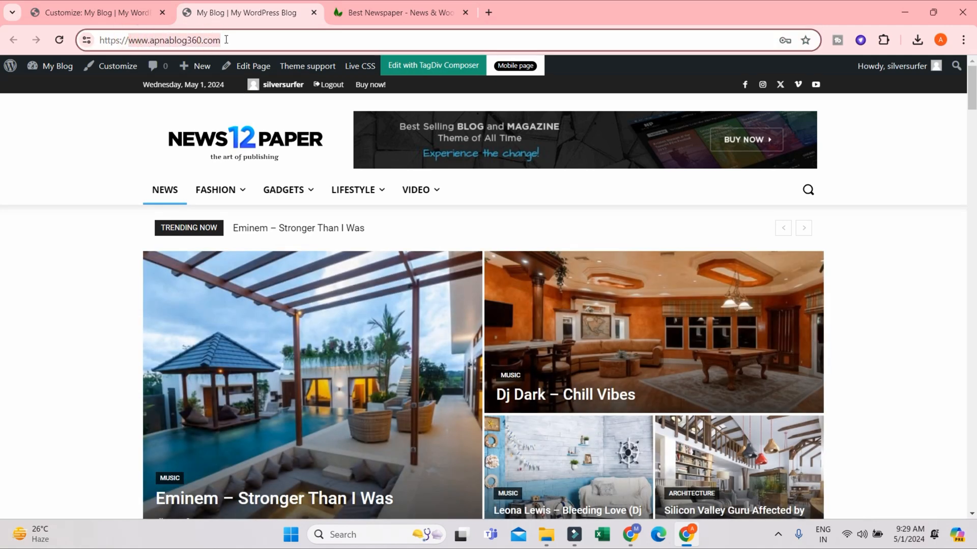
Change the site title to Apna Blog in the Customizer's Site Identity settings
click(118, 11)
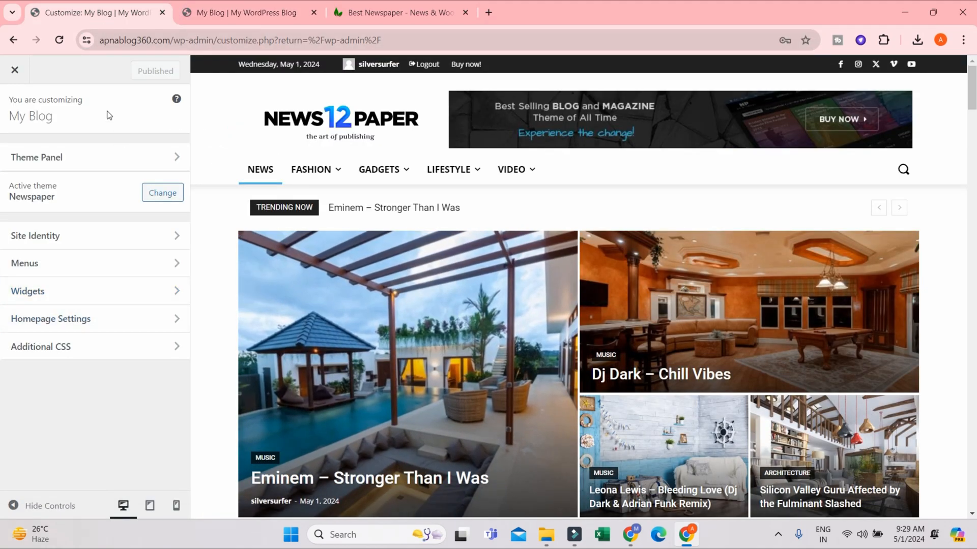
click(75, 243)
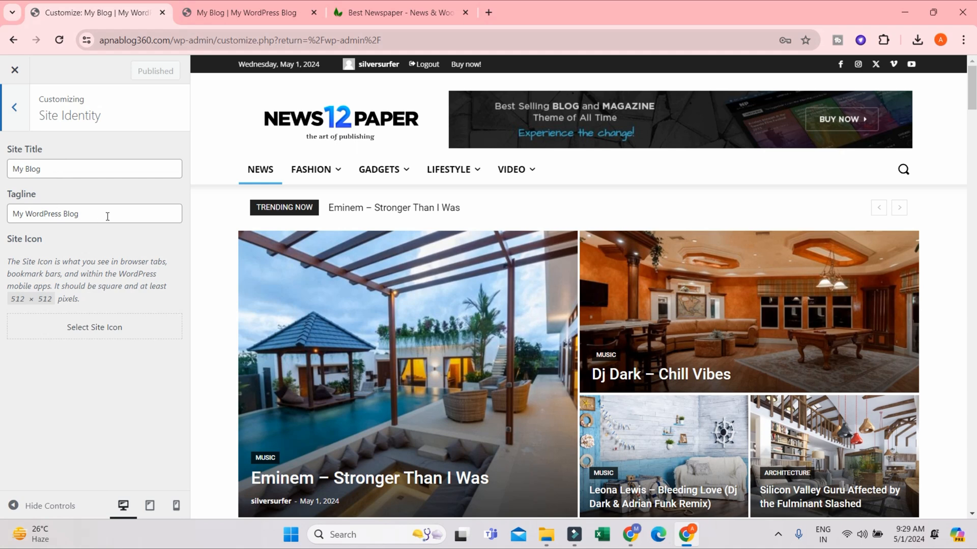
triple_click(57, 169)
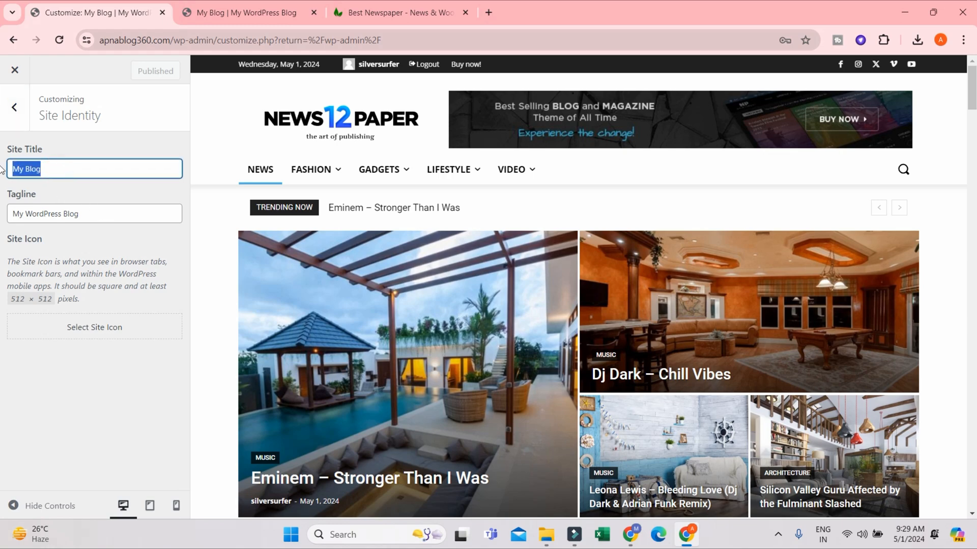
text(pna)
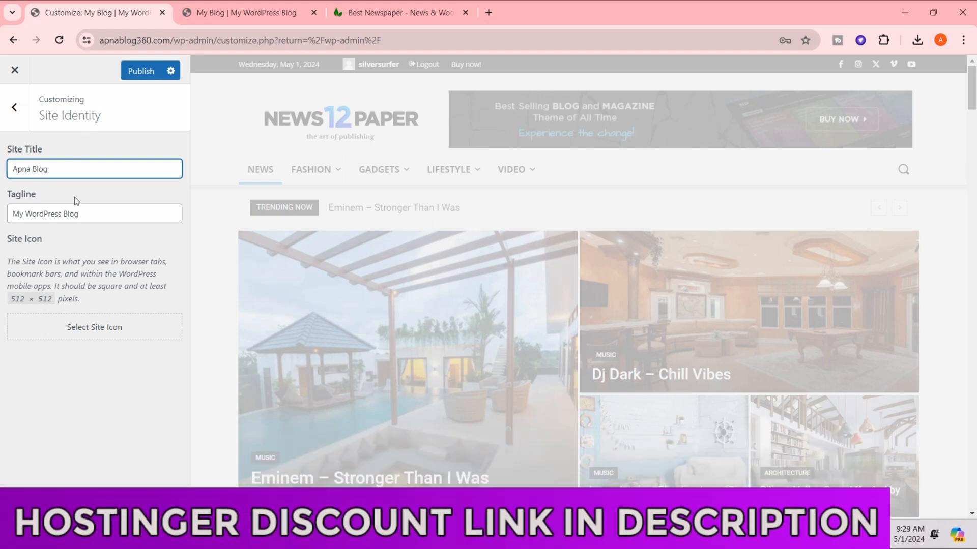
Change the site tagline to My New Blog and publish the site identity changes
triple_click(99, 213)
text(M)
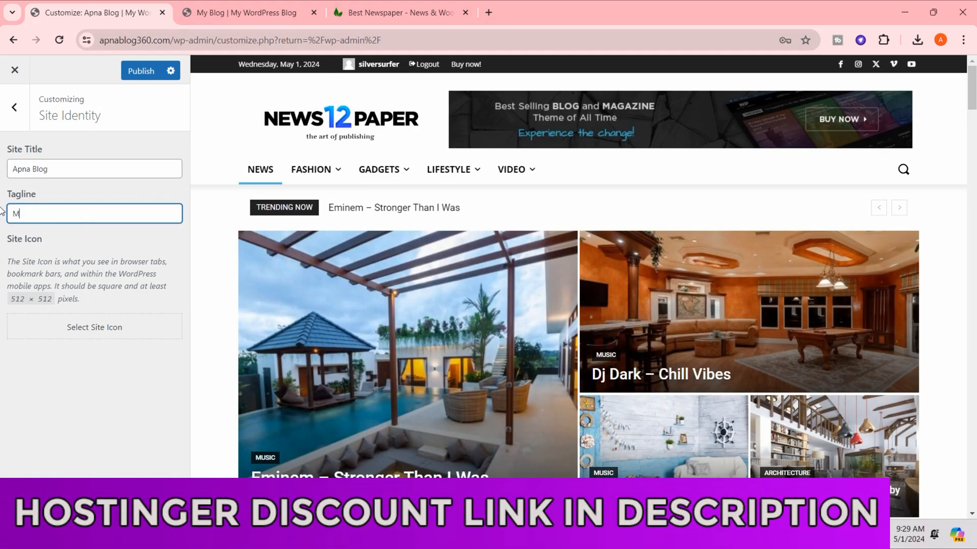
text(y Blog)
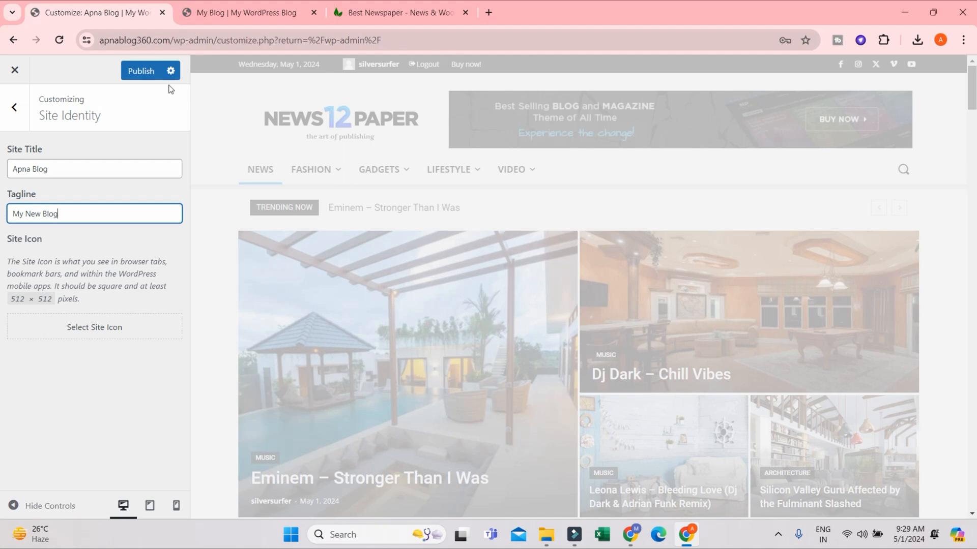
click(144, 72)
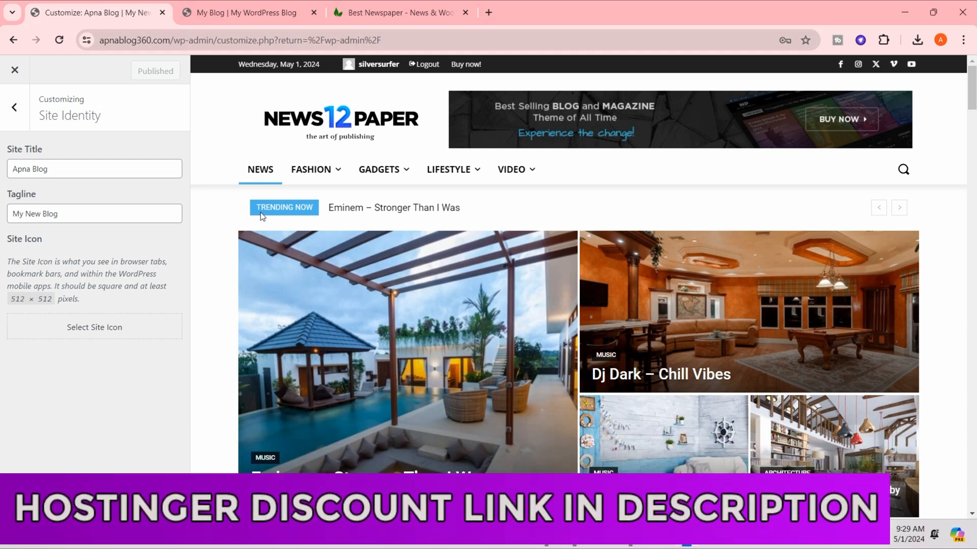
Reload the blog's homepage and check its browser tab title against the new site title and tagline
click(96, 173)
click(79, 218)
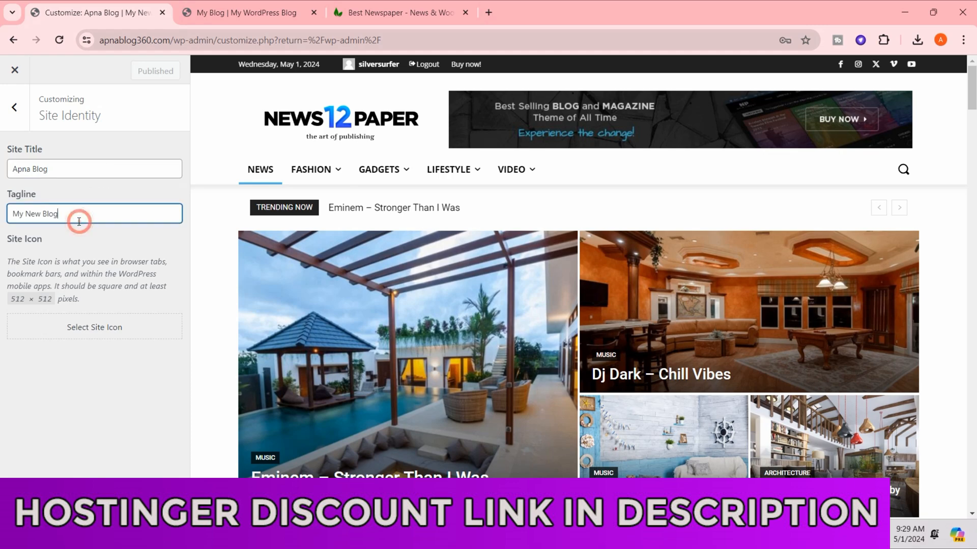
click(76, 176)
drag(76, 176, 3, 175)
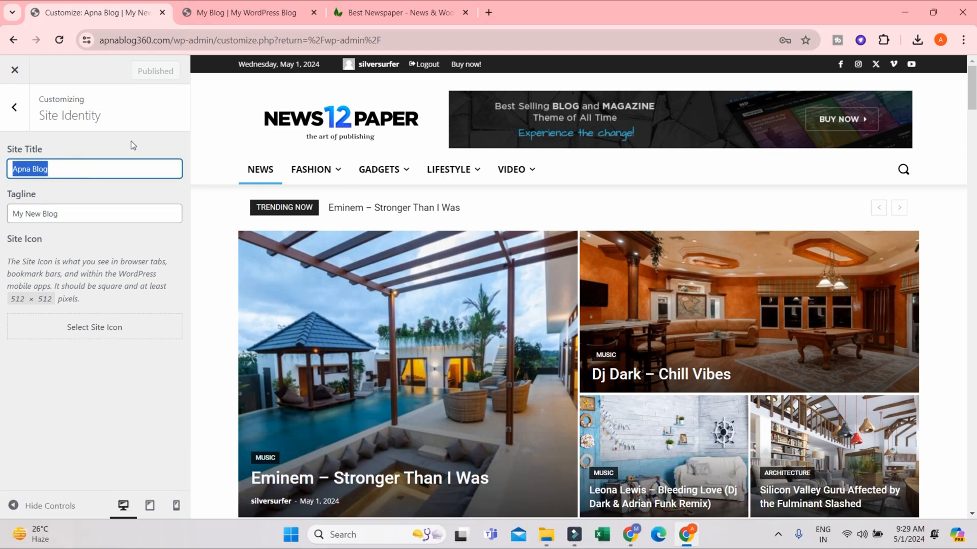
click(195, 13)
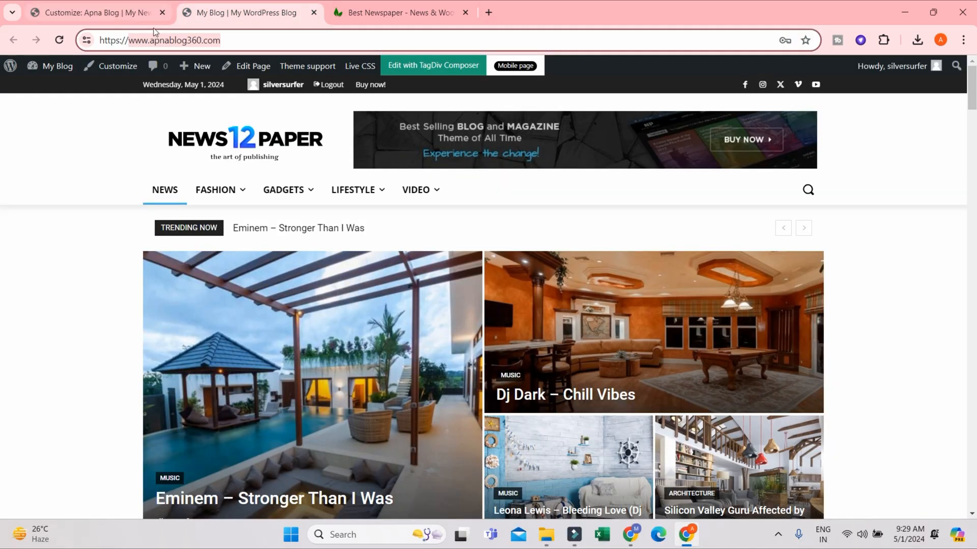
mouse_move(191, 67)
click(187, 90)
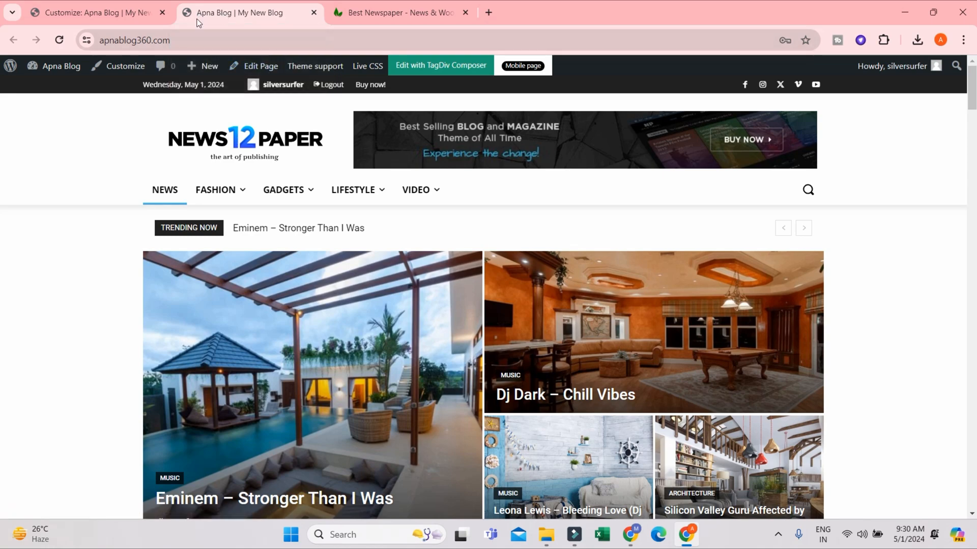
click(147, 14)
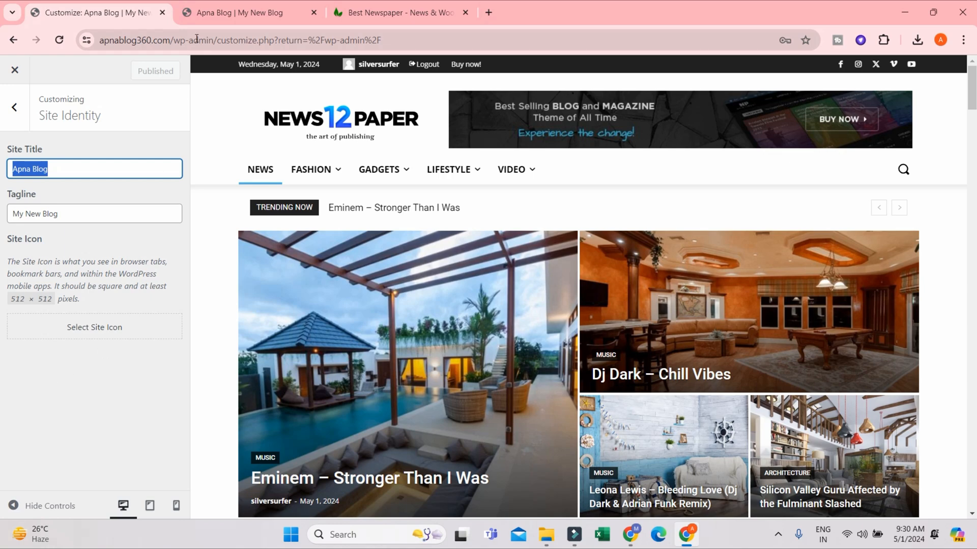
click(210, 11)
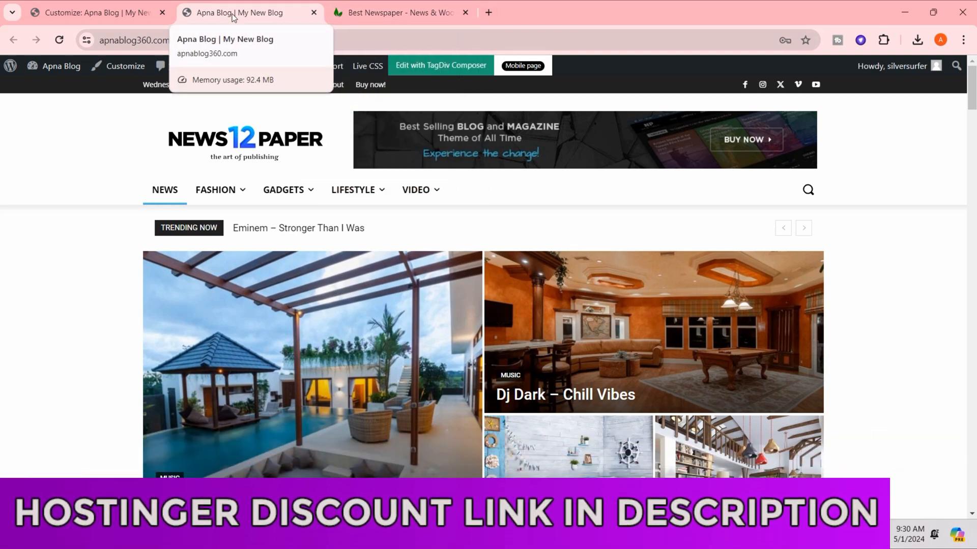
click(90, 18)
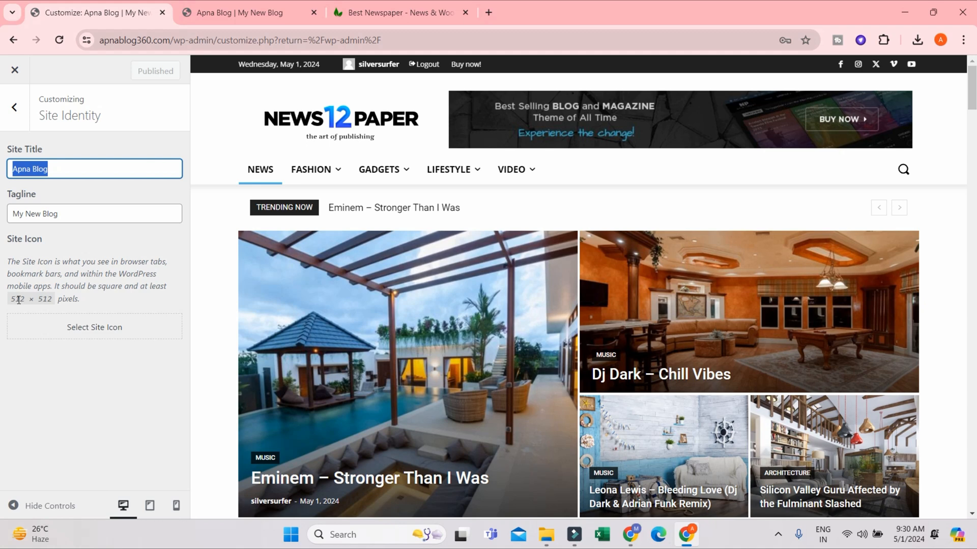
Review the Site Icon size requirement and the homepage and posts page options in the Customizer's Homepage Settings
drag(35, 298, 53, 299)
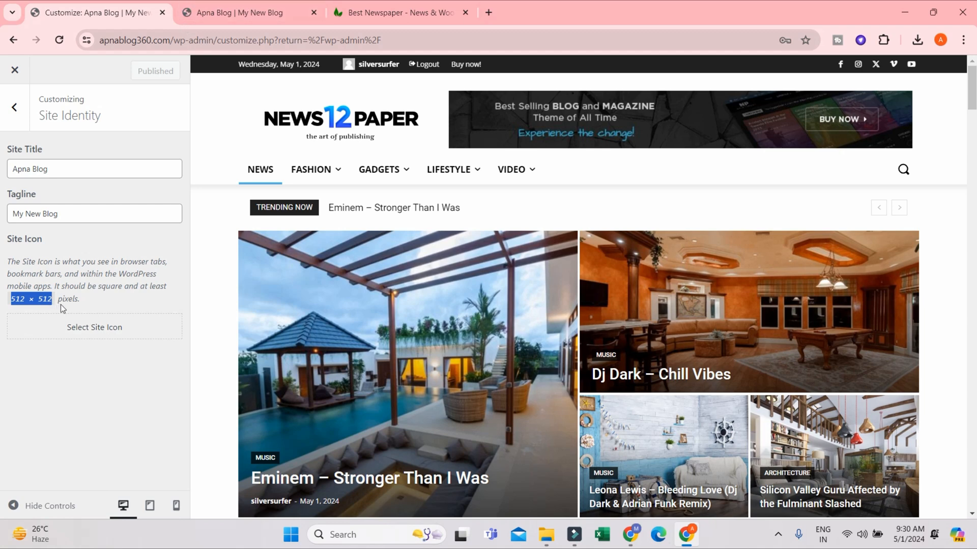
click(11, 104)
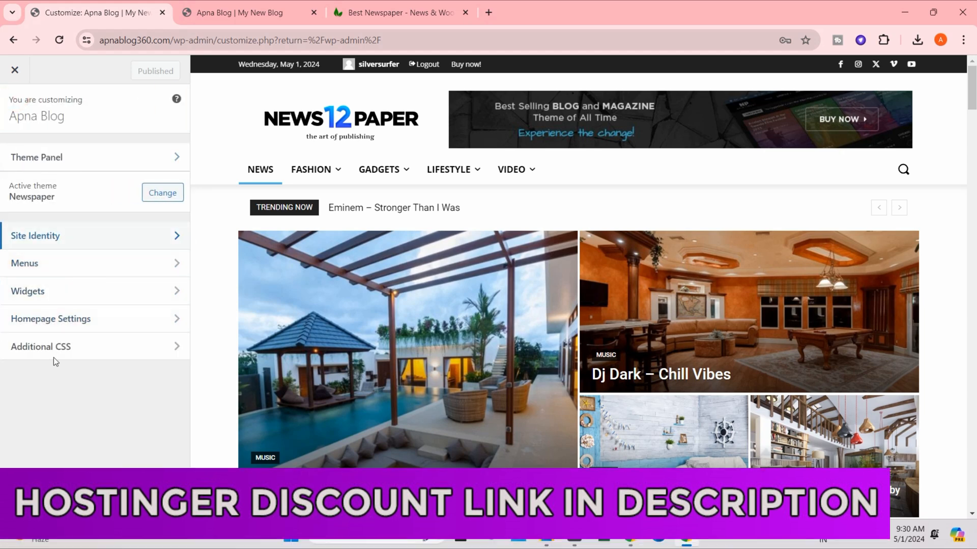
click(77, 317)
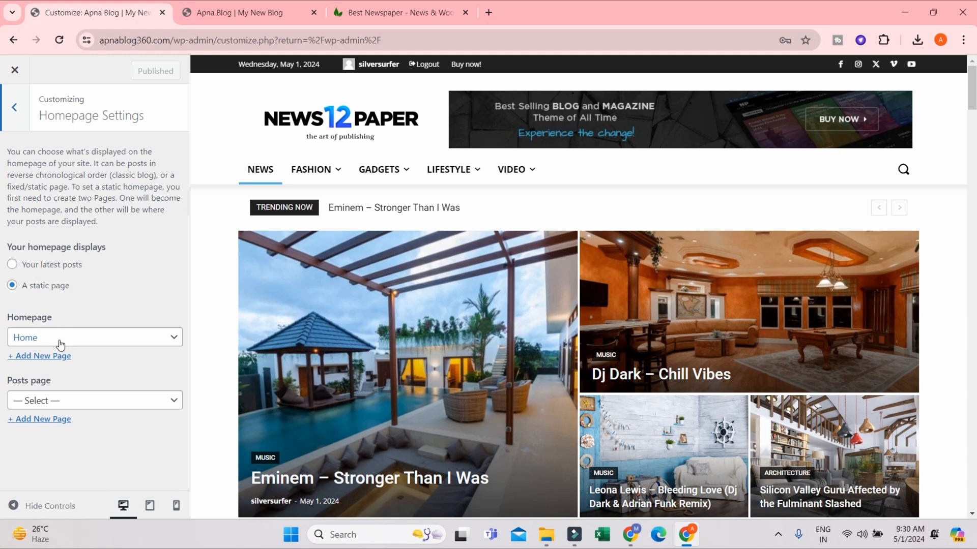
click(68, 402)
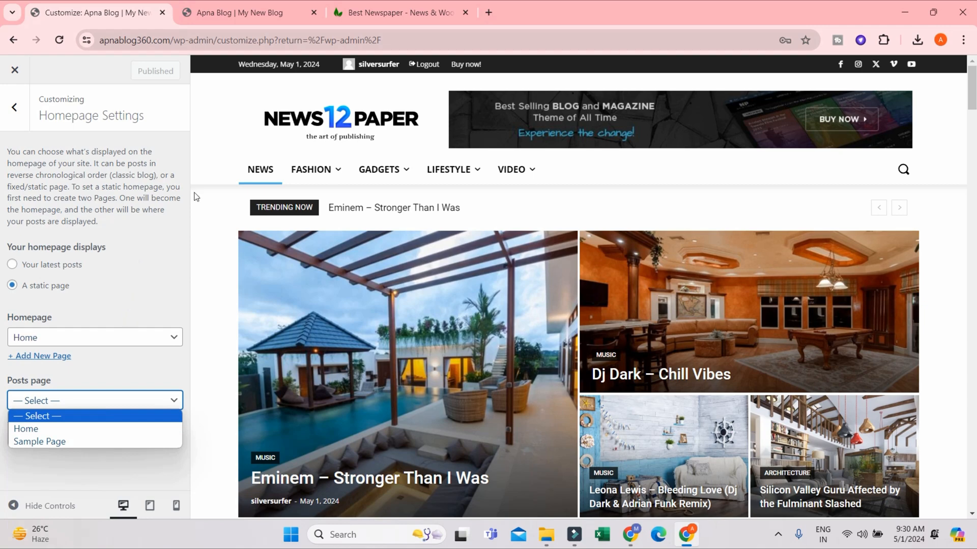
click(15, 463)
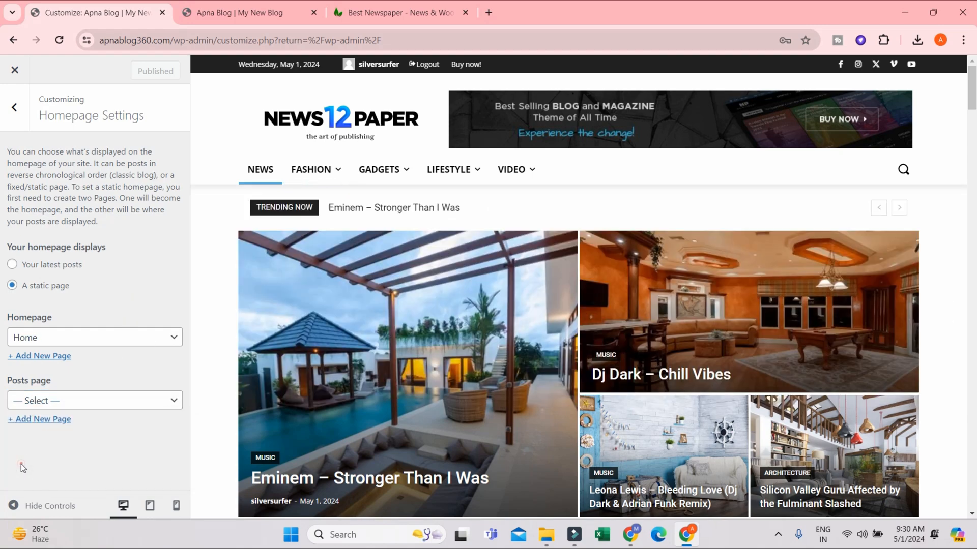
click(13, 108)
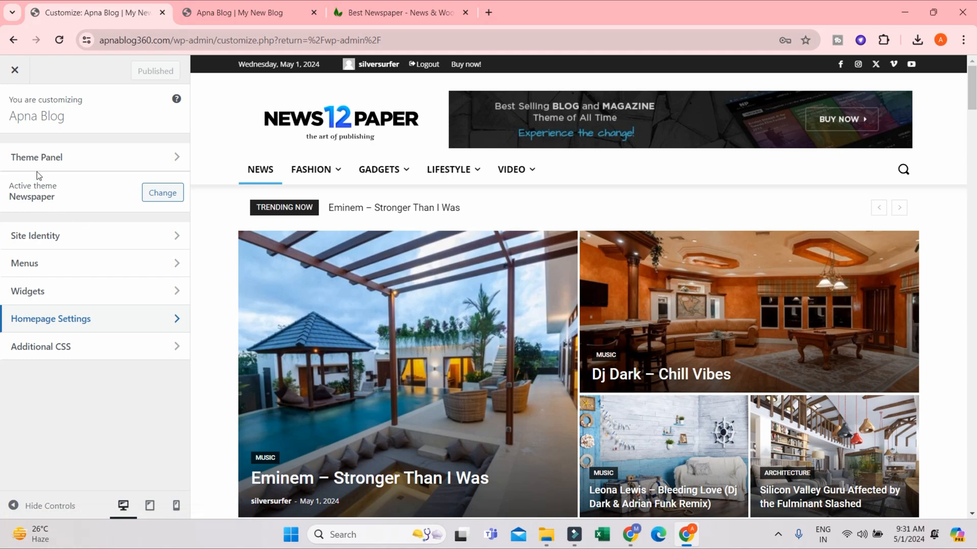
Leave the Customizer and open the Newspaper Theme panel to view its header, logo and favicon settings
click(12, 72)
mouse_move(93, 205)
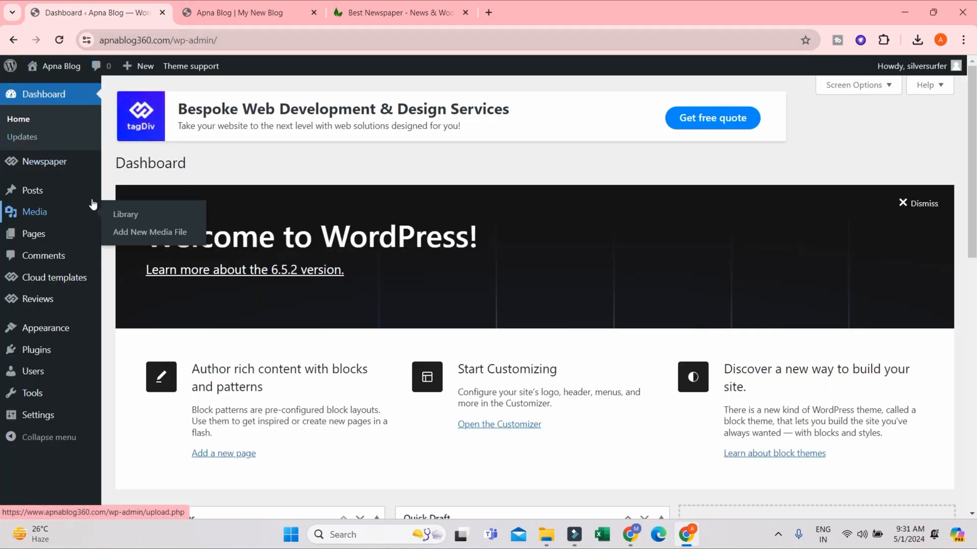
mouse_move(45, 162)
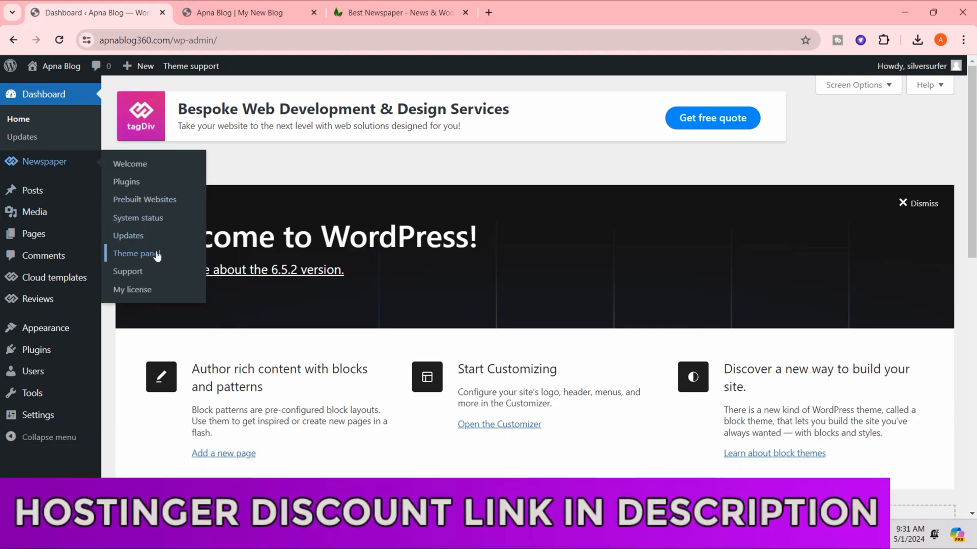
click(138, 253)
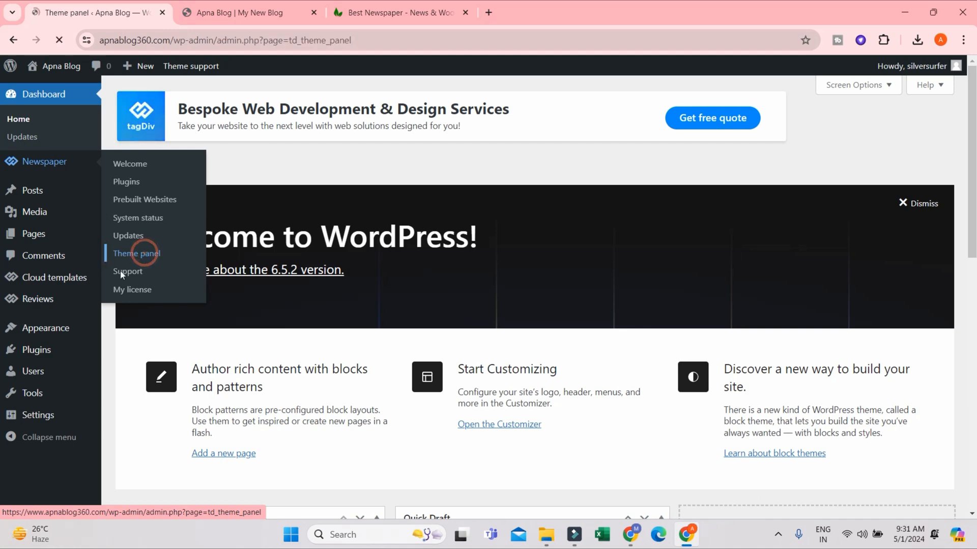
click(447, 270)
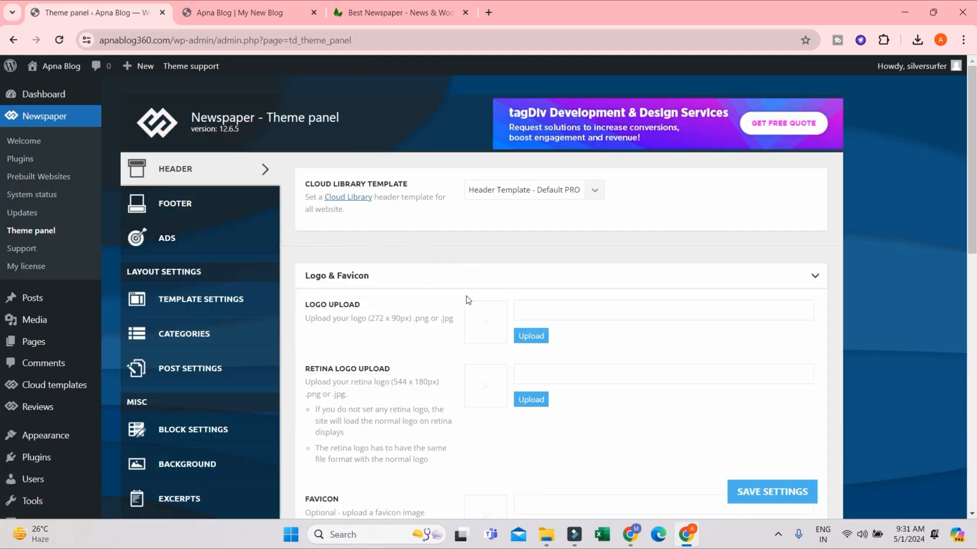
scroll(555, 331, down, 4)
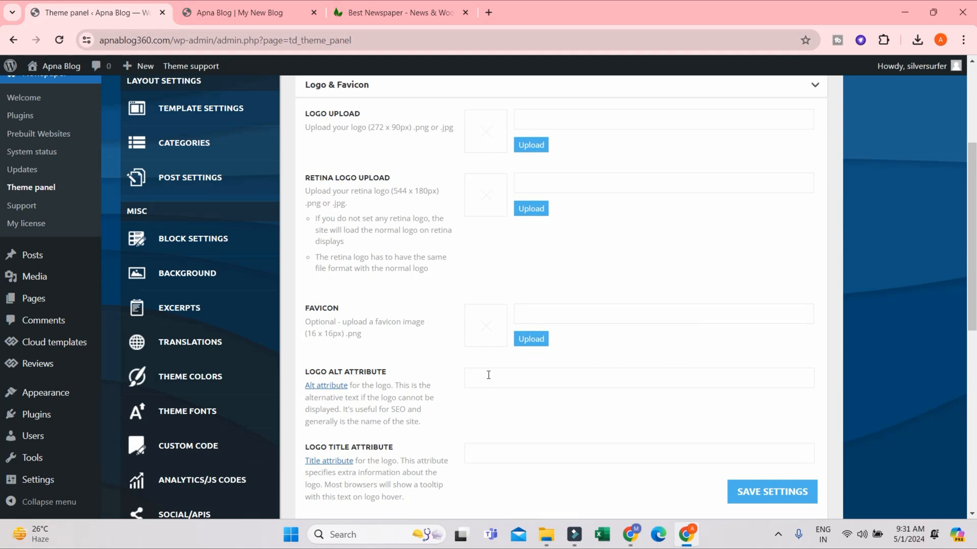
Select Block Header 6 as the global block header template in the Block Settings and save the settings
click(205, 245)
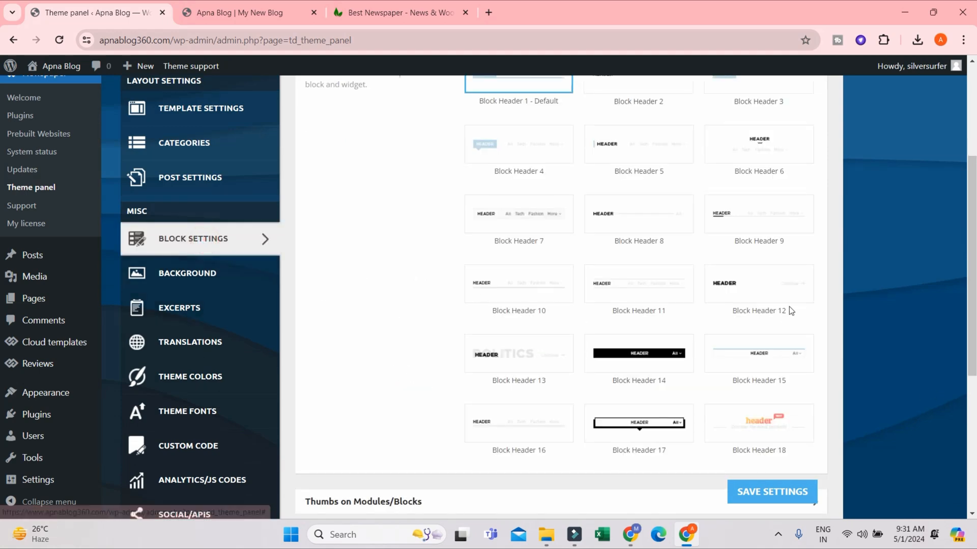
scroll(680, 290, up, 4)
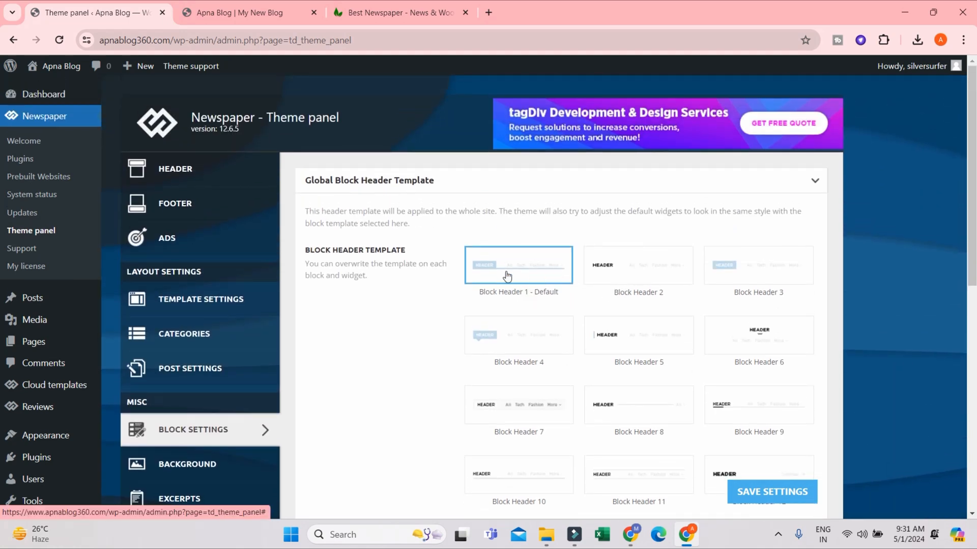
scroll(768, 284, down, 3)
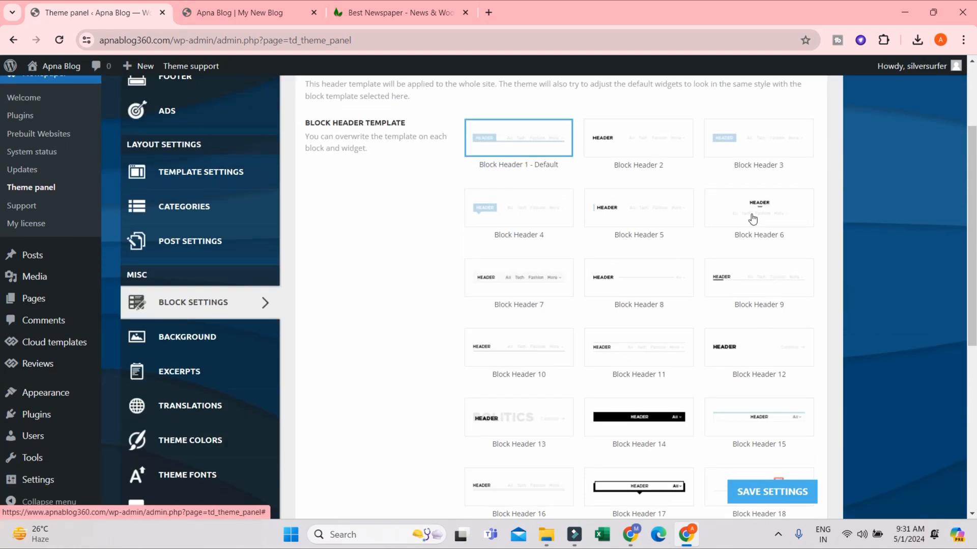
click(763, 218)
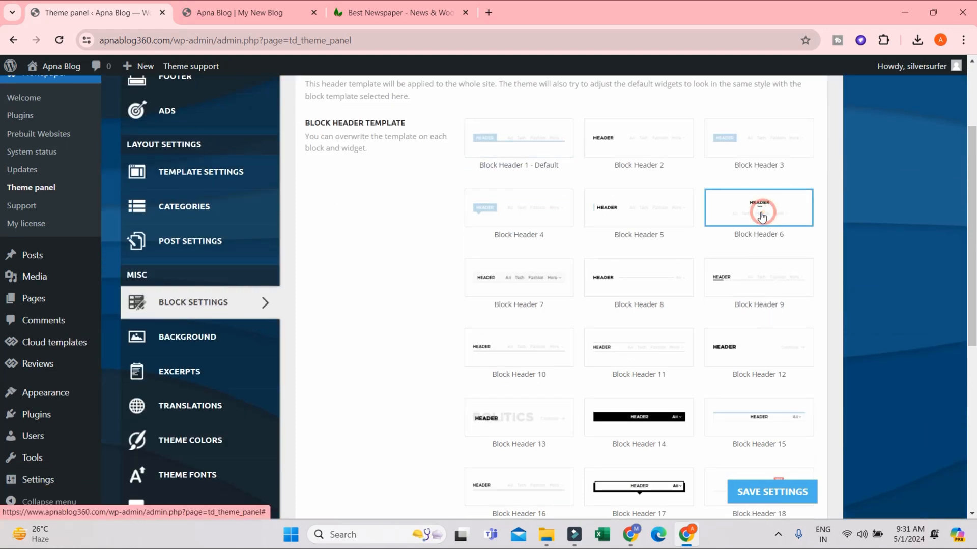
click(771, 496)
Reload the blog's homepage and compare its headers with the block header template chosen in the theme panel
click(244, 12)
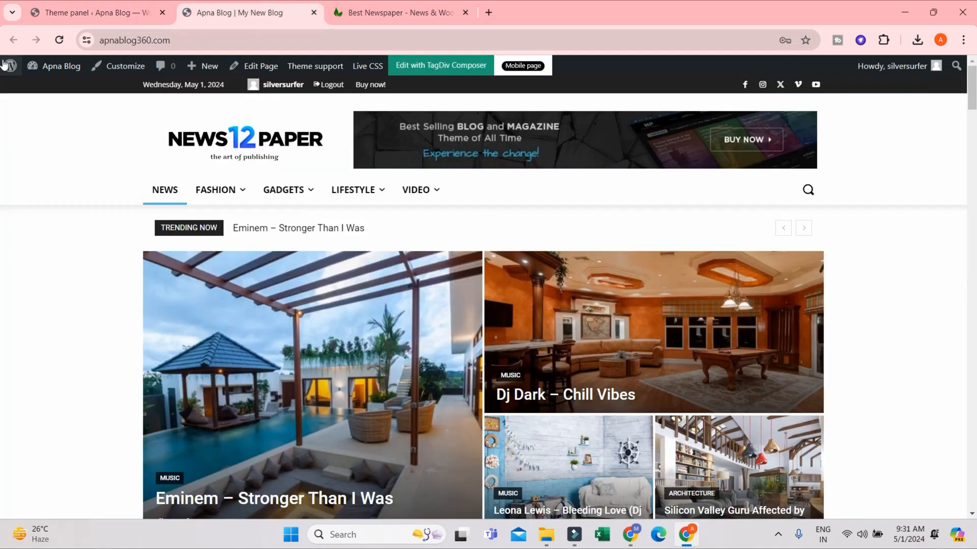
click(57, 43)
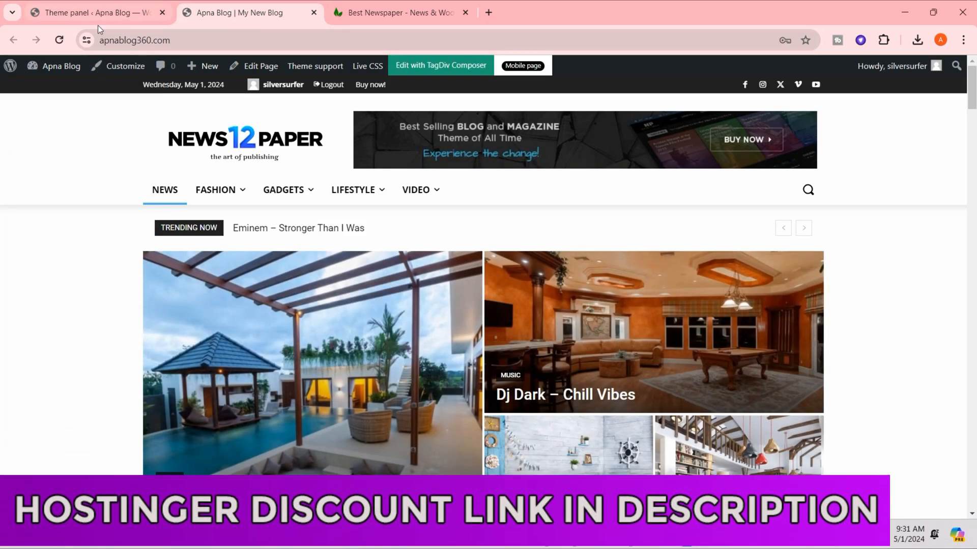
click(59, 40)
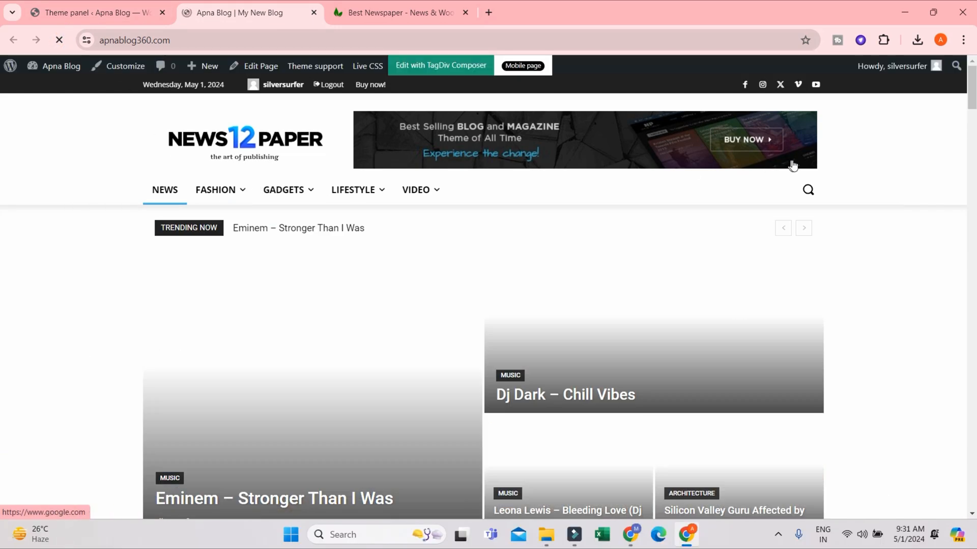
click(105, 13)
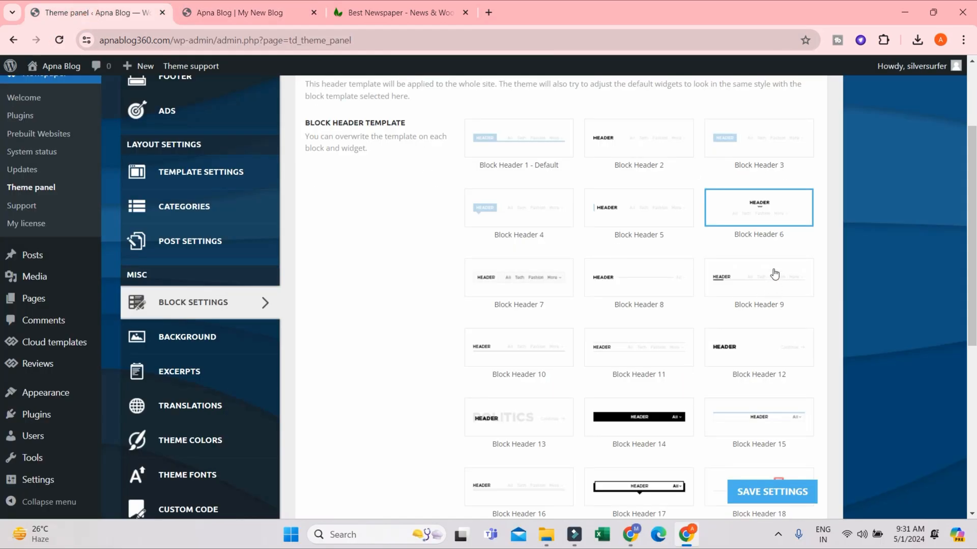
scroll(778, 232, down, 5)
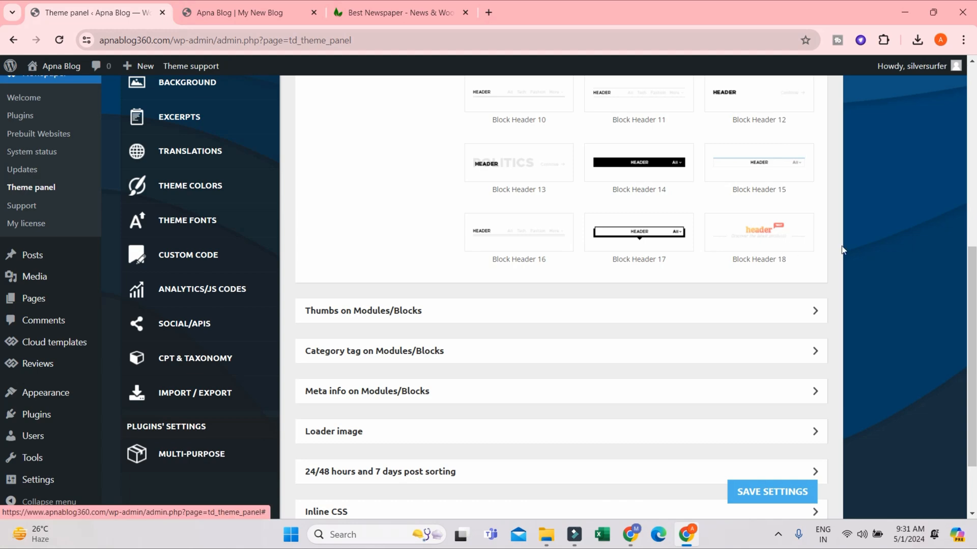
scroll(712, 229, up, 8)
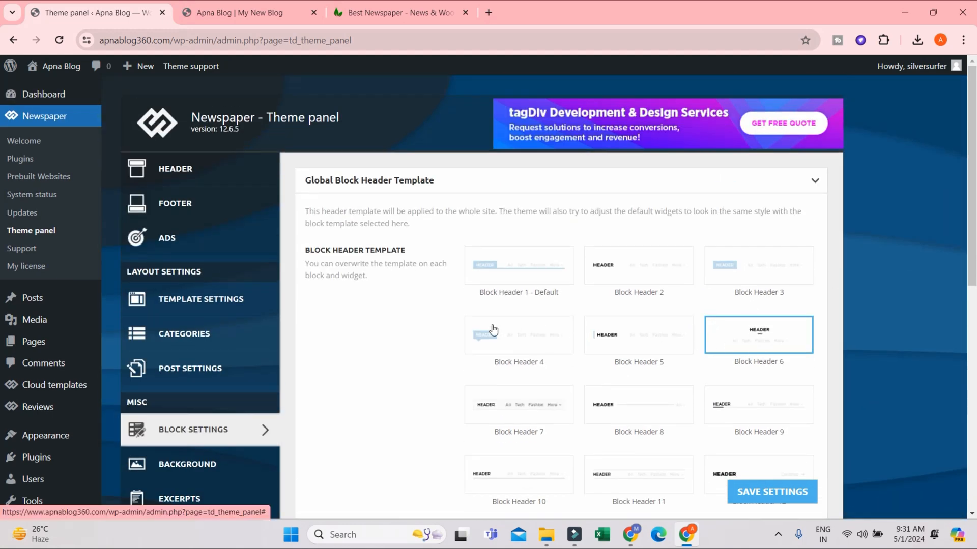
click(239, 12)
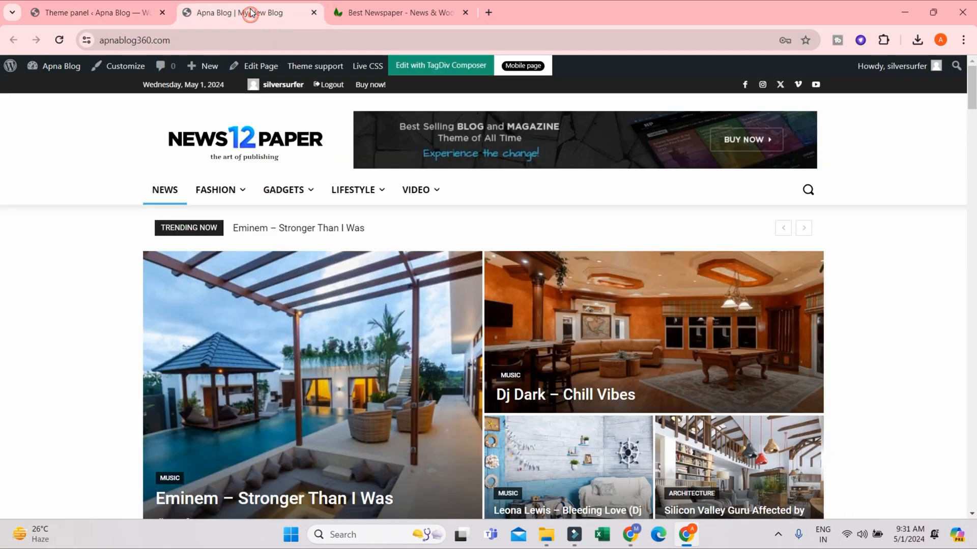
mouse_move(321, 191)
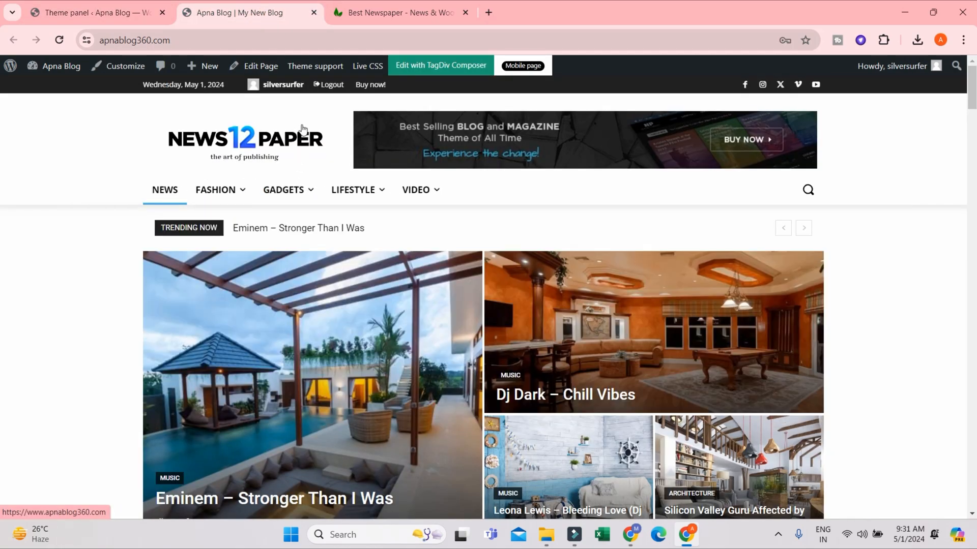
click(59, 40)
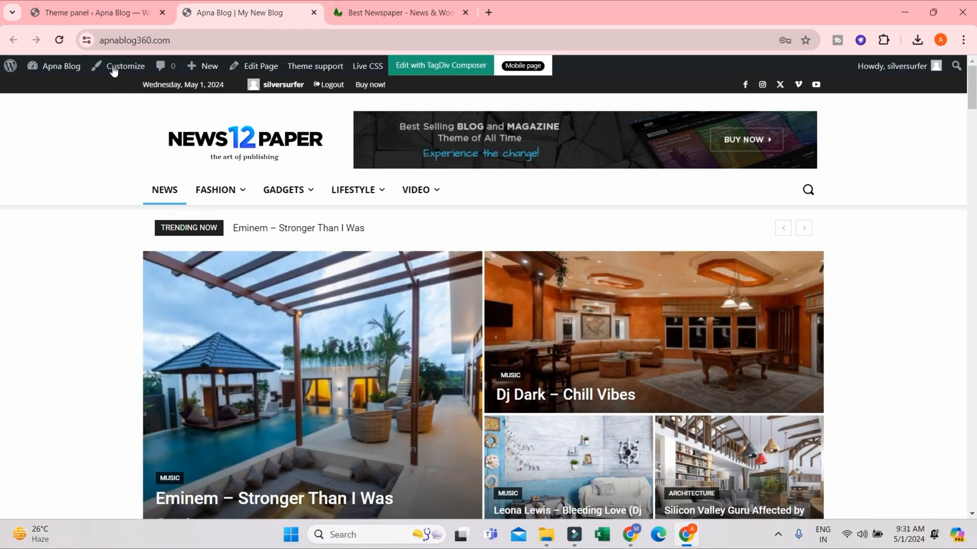
Return to the theme panel, select Block Header 5 as the global block header template and save the settings
click(64, 15)
click(609, 330)
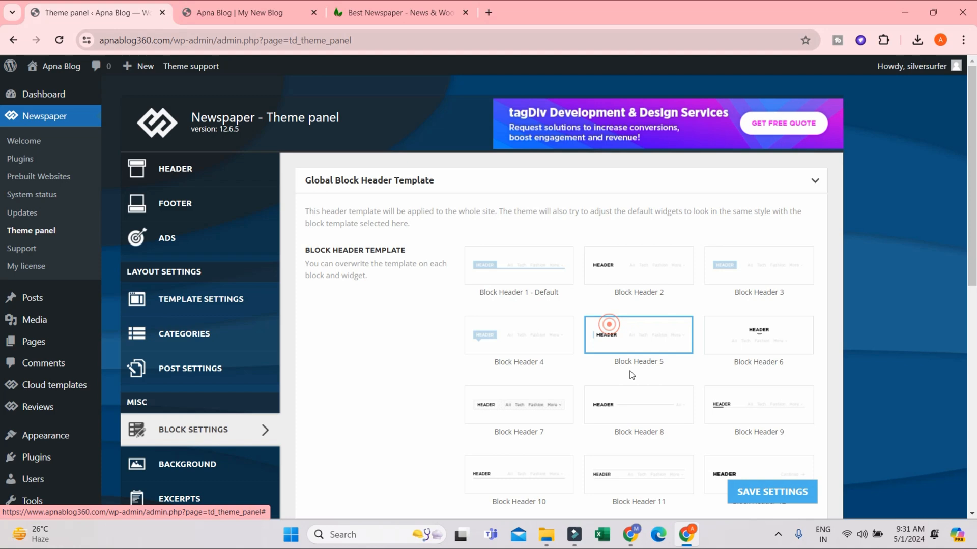
click(758, 490)
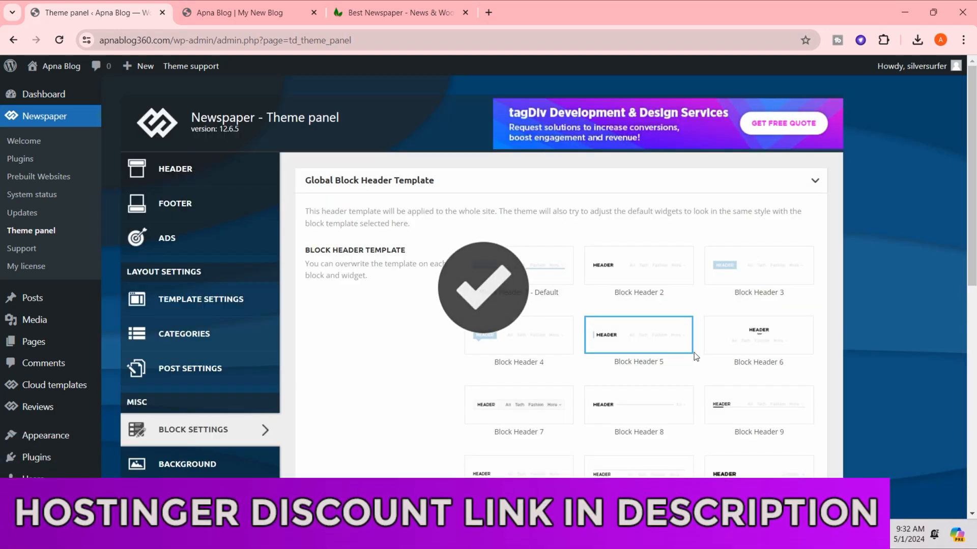
Reload the blog's homepage to check the effect of the Block Header 5 template
click(239, 12)
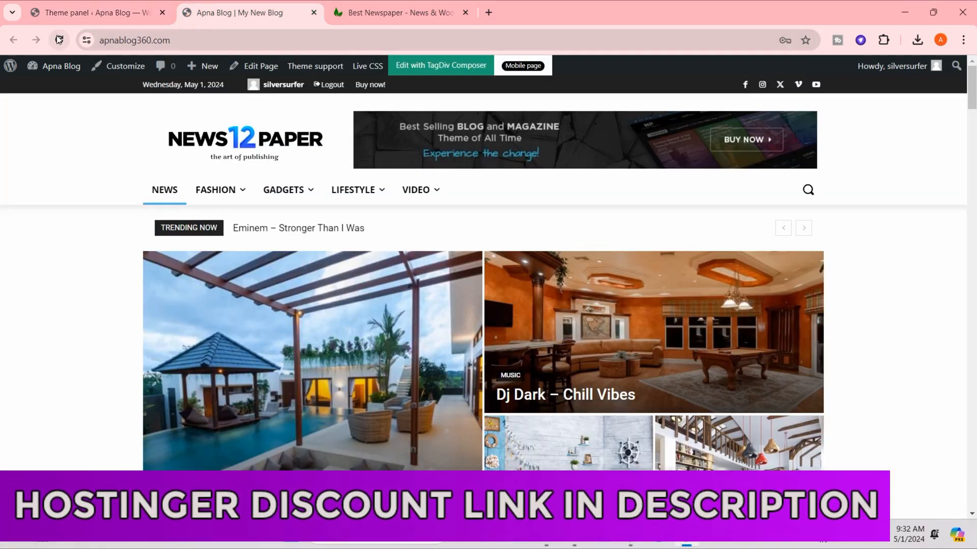
click(59, 39)
mouse_move(60, 65)
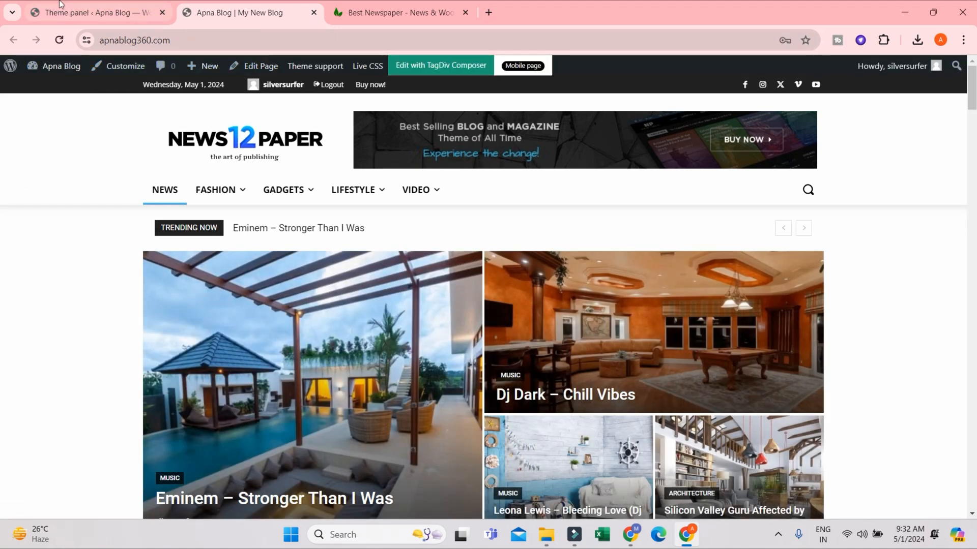
Go back to the theme panel's Template Settings and review the Smart sidebar and ToTop button options
click(60, 4)
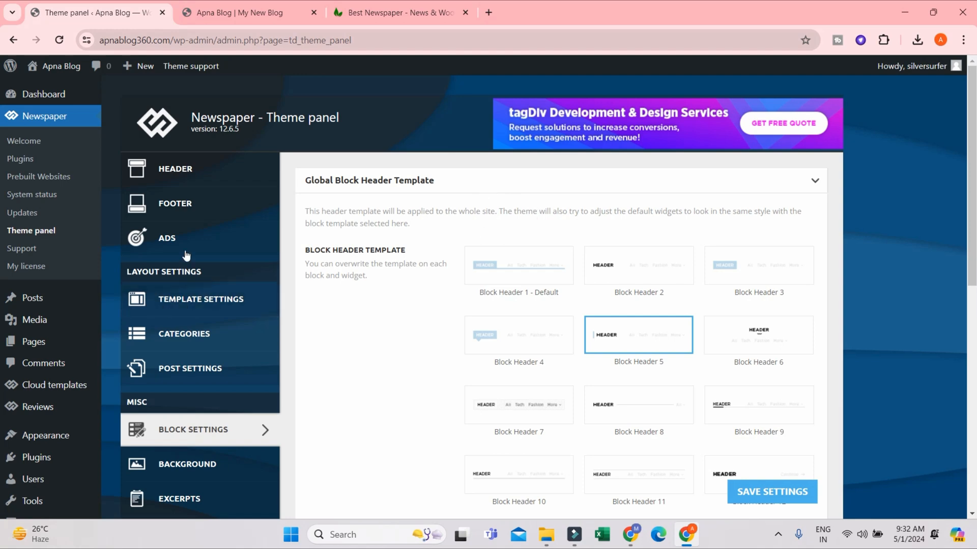
click(198, 298)
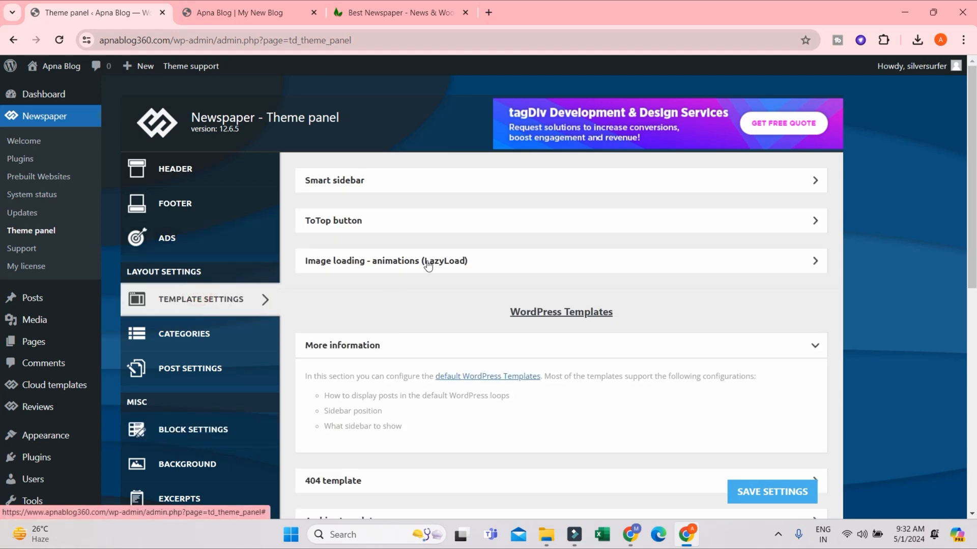
scroll(426, 255, down, 1)
click(355, 121)
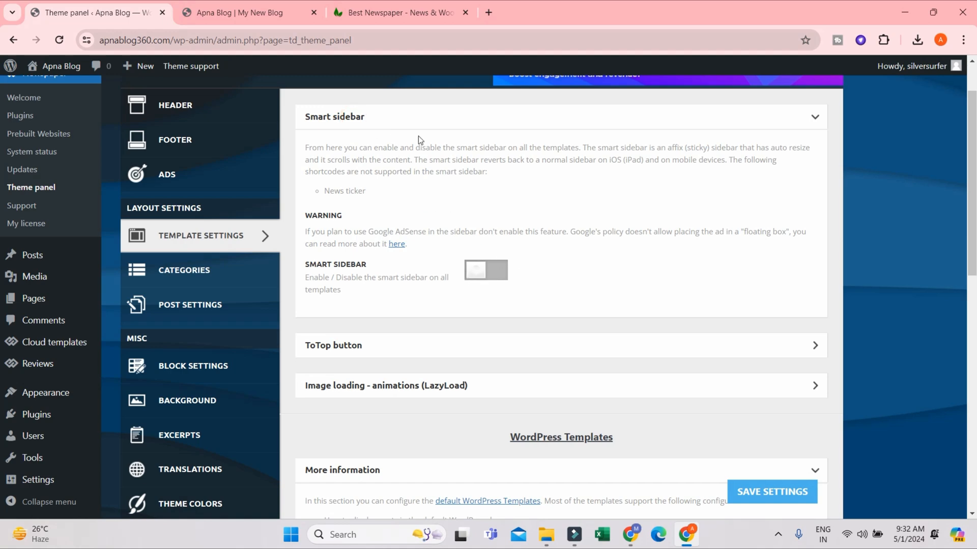
click(463, 114)
click(353, 163)
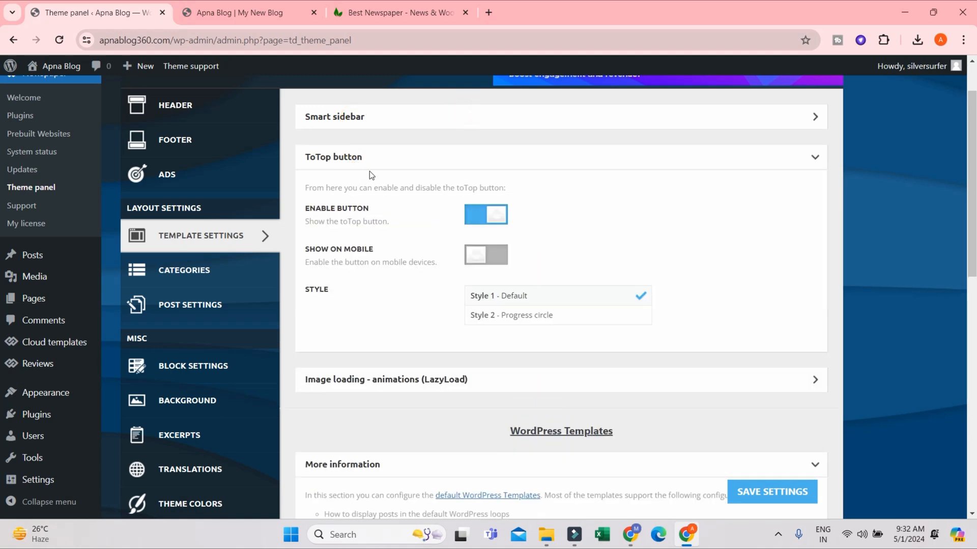
scroll(159, 158, up, 2)
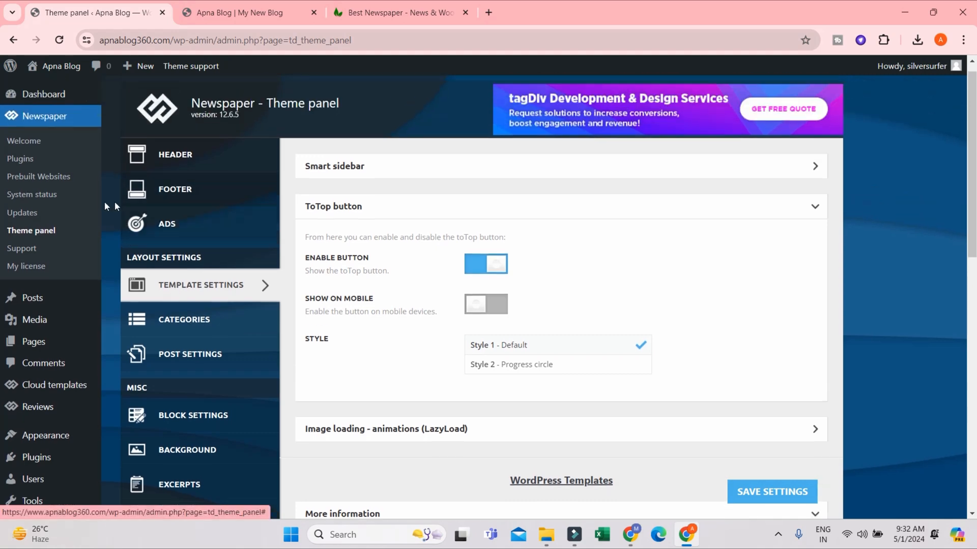
scroll(173, 302, down, 1)
Review the global category template and the list of per-category settings in the theme panel's Categories section
click(218, 272)
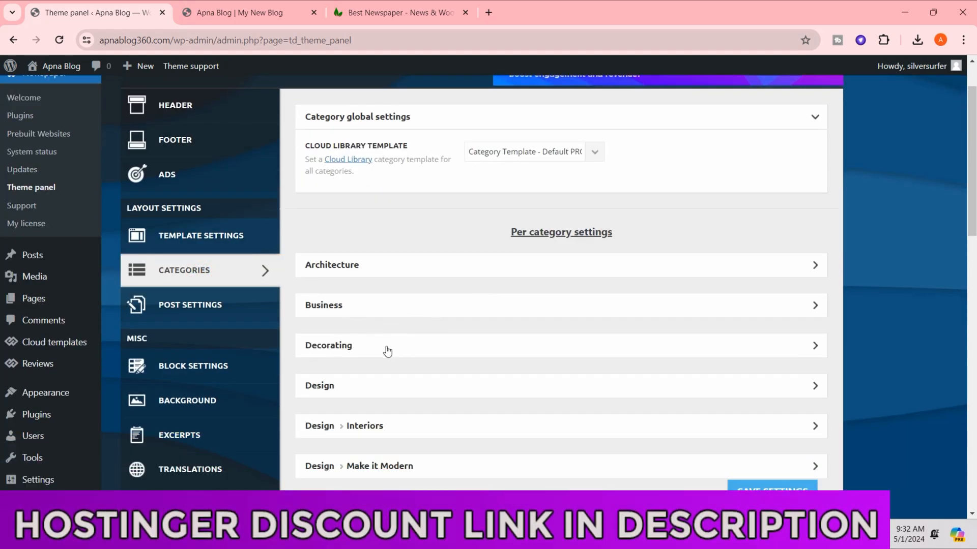
scroll(387, 346, down, 4)
scroll(421, 274, down, 12)
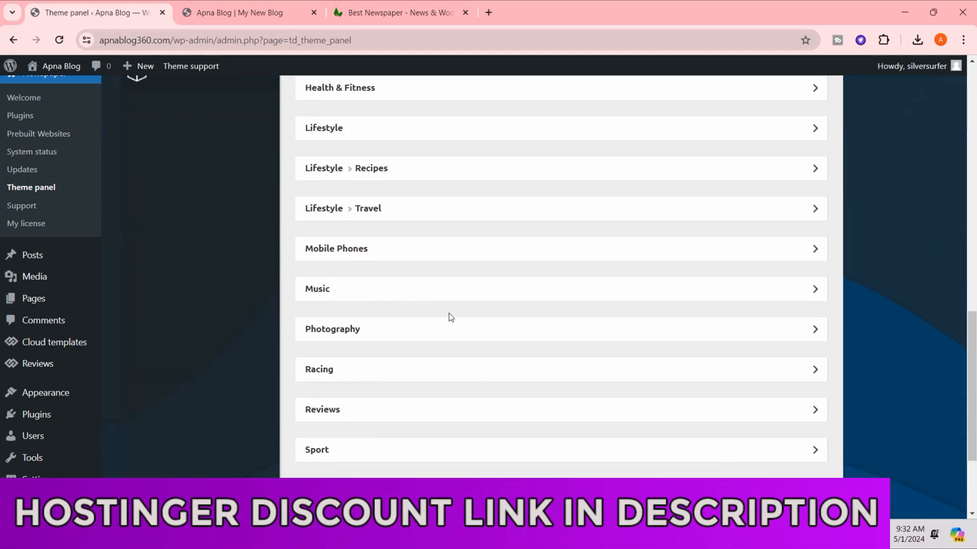
scroll(471, 290, up, 15)
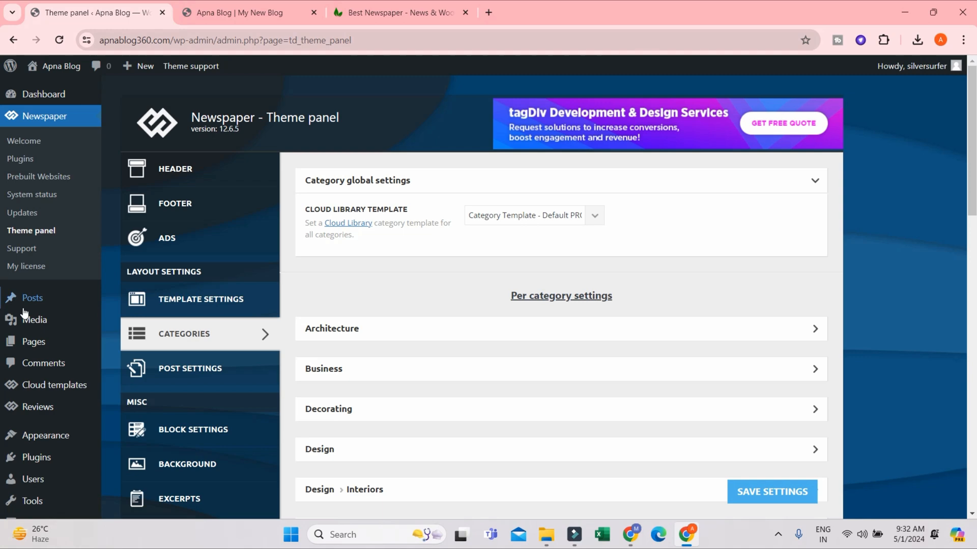
mouse_move(27, 307)
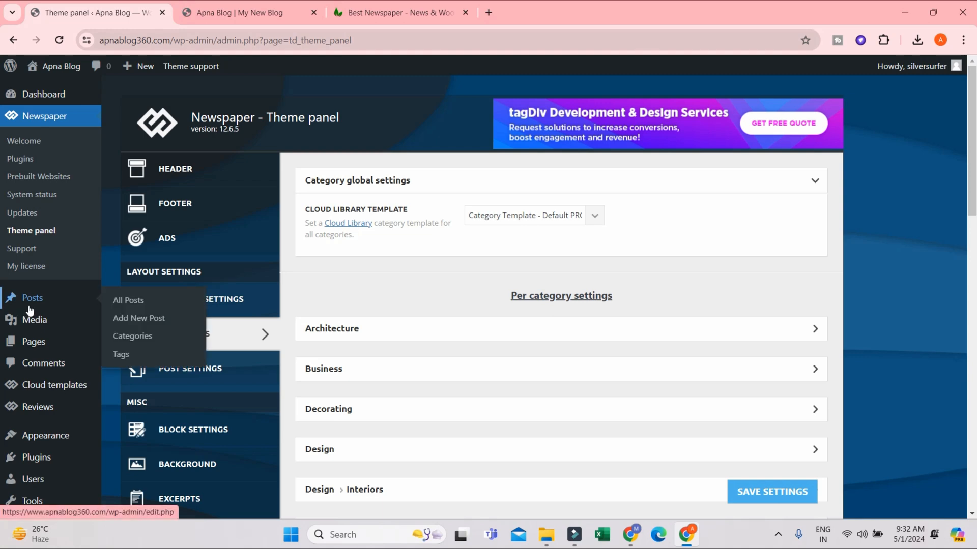
Set the Architecture category's background color to the dark yellow #c4ad1b in the per-category settings
click(460, 336)
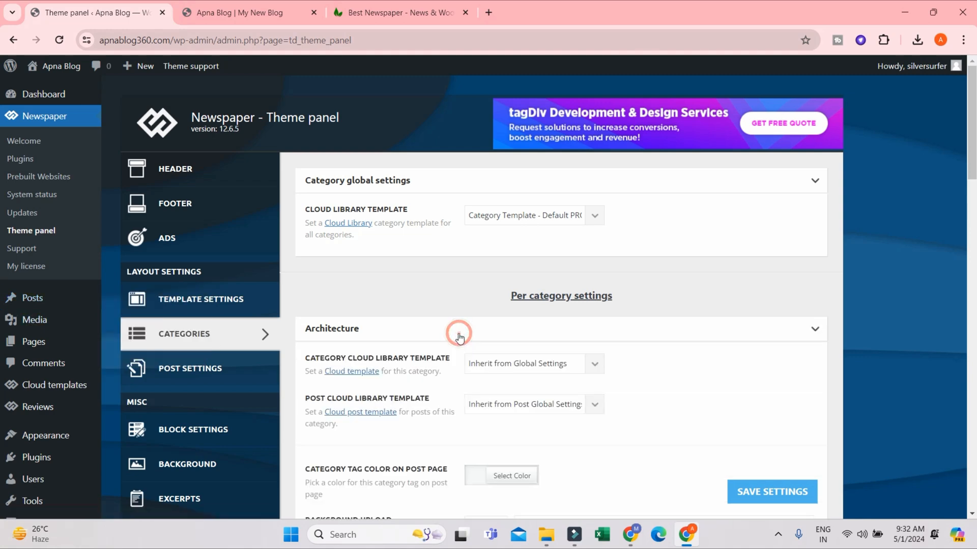
scroll(621, 321, down, 3)
scroll(427, 341, down, 3)
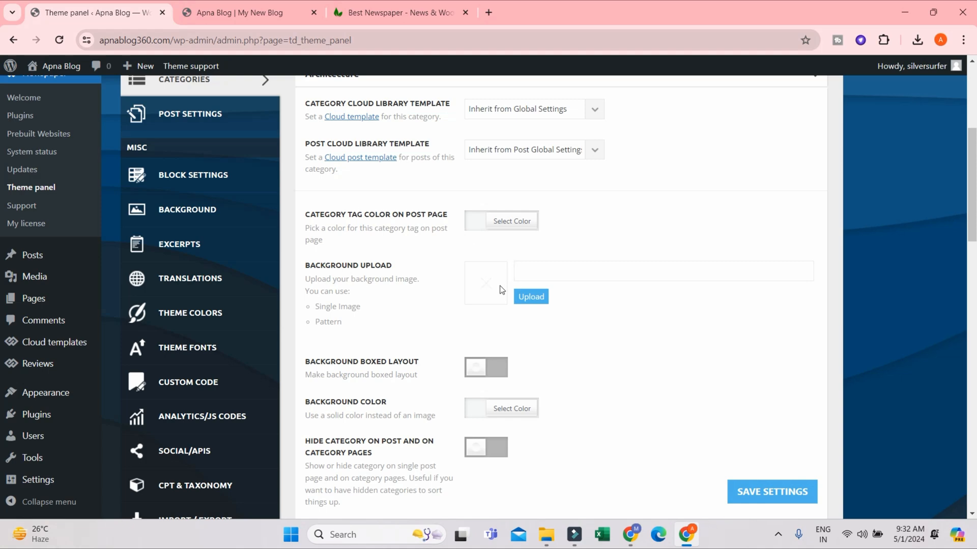
click(491, 413)
scroll(509, 406, down, 3)
click(535, 429)
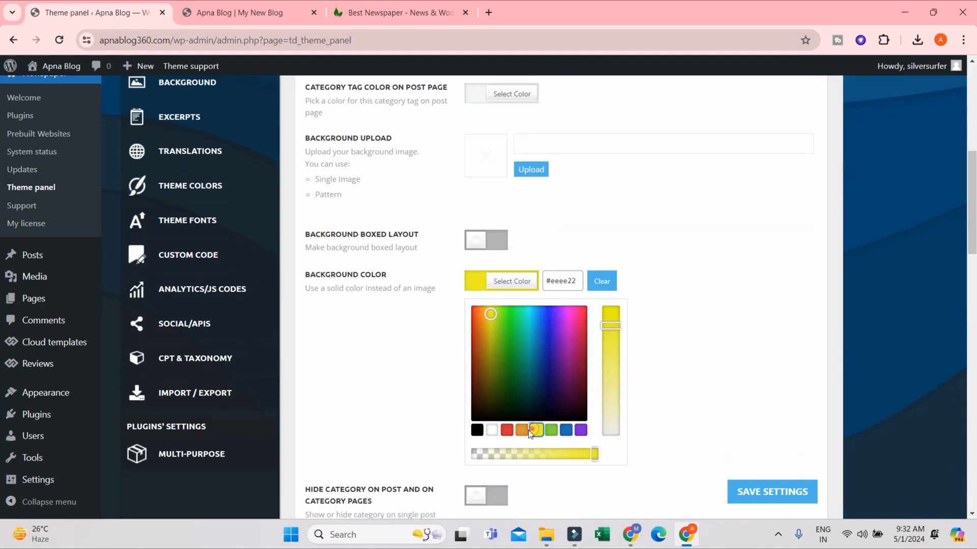
click(488, 332)
scroll(775, 418, down, 5)
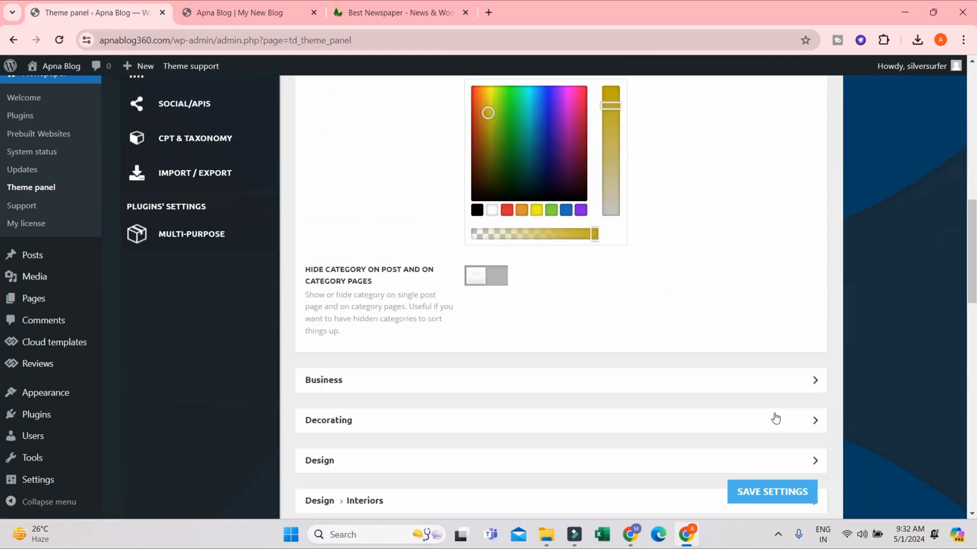
scroll(775, 418, down, 2)
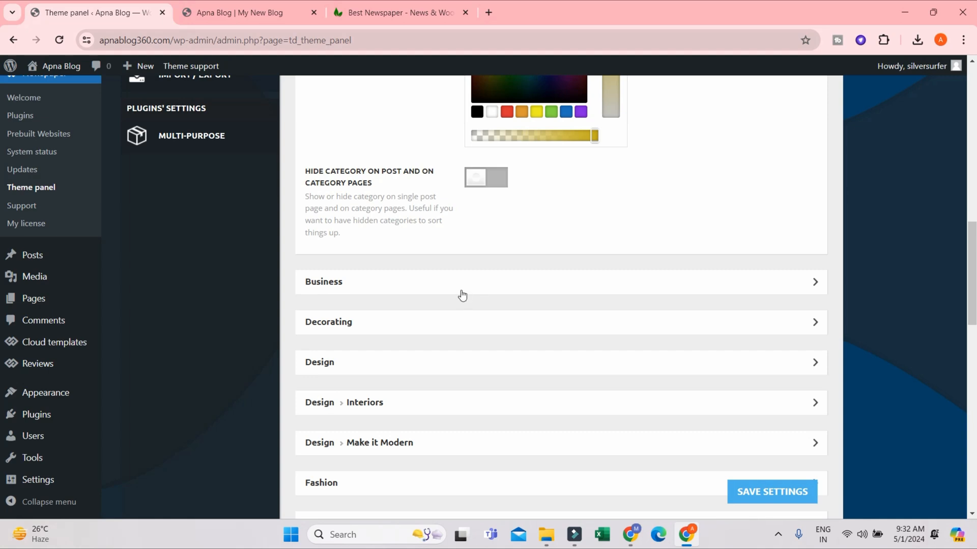
Open the Theme Fonts settings and examine the fields for uploading and naming custom font files
scroll(122, 182, up, 5)
scroll(227, 257, up, 4)
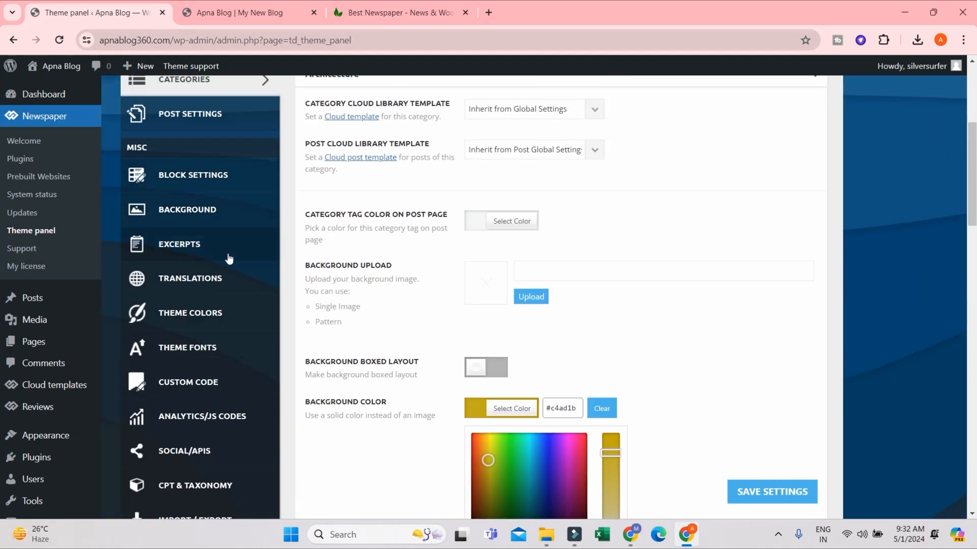
click(190, 351)
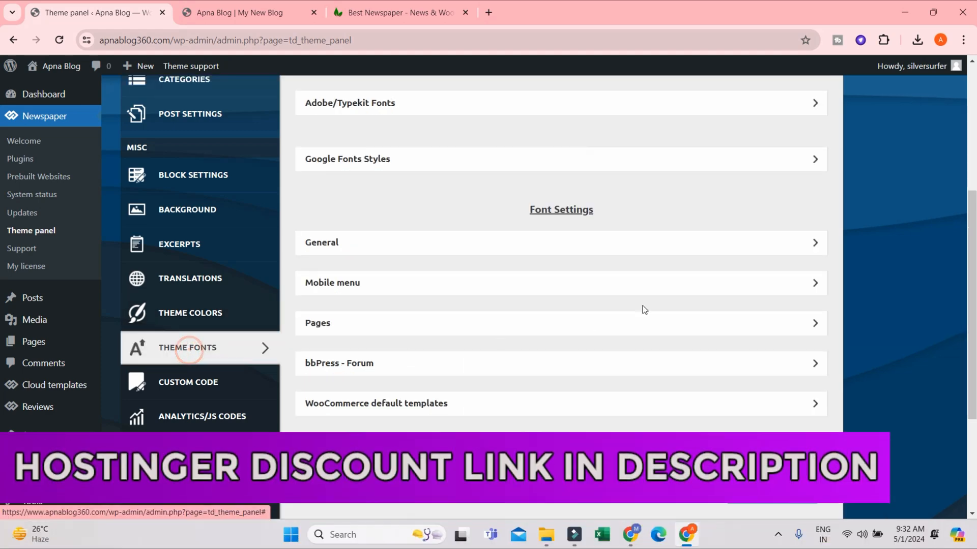
scroll(527, 220, up, 4)
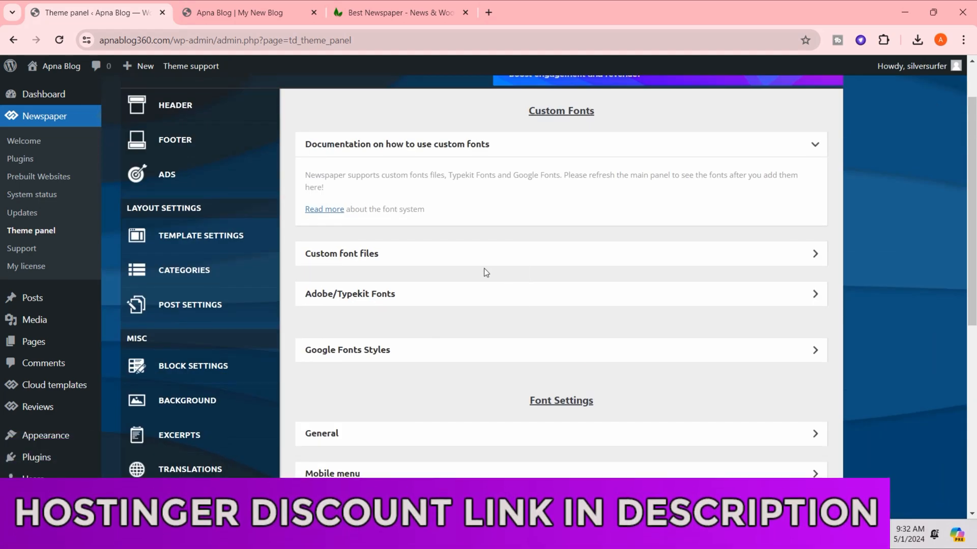
click(404, 261)
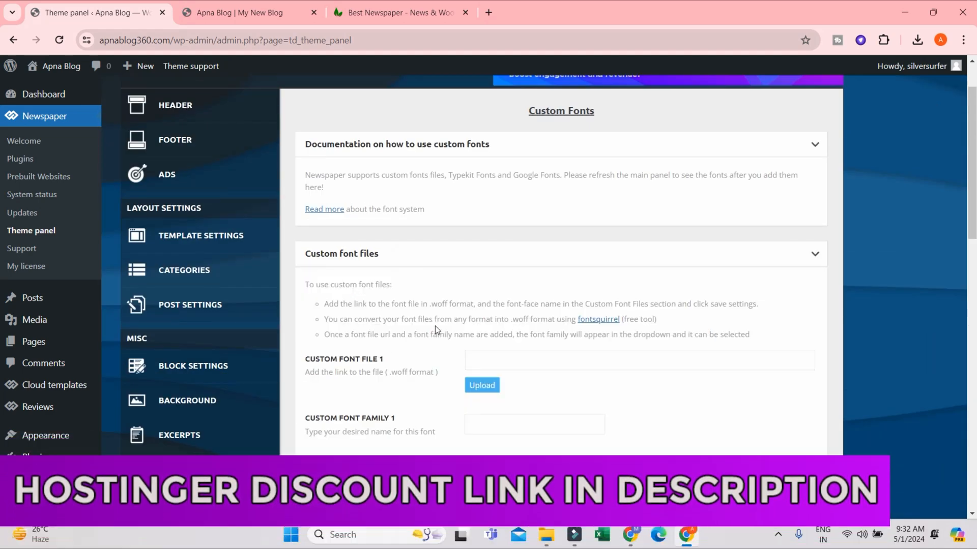
scroll(542, 341, down, 1)
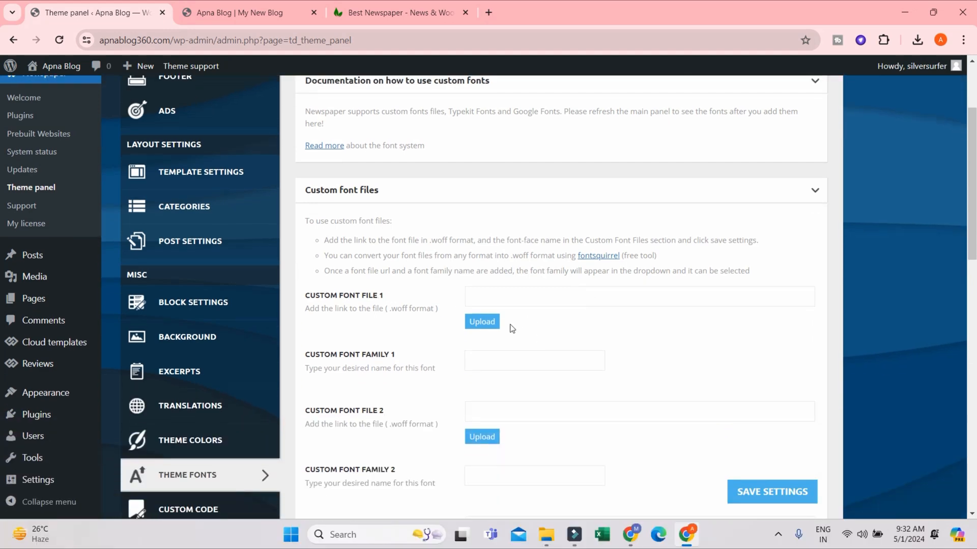
scroll(511, 328, down, 3)
scroll(503, 260, down, 10)
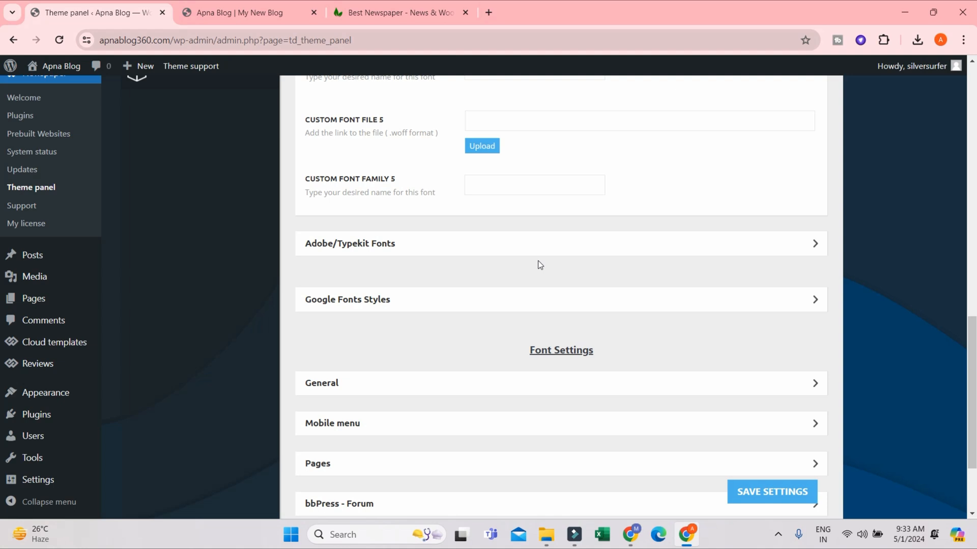
scroll(542, 266, down, 2)
scroll(554, 269, up, 5)
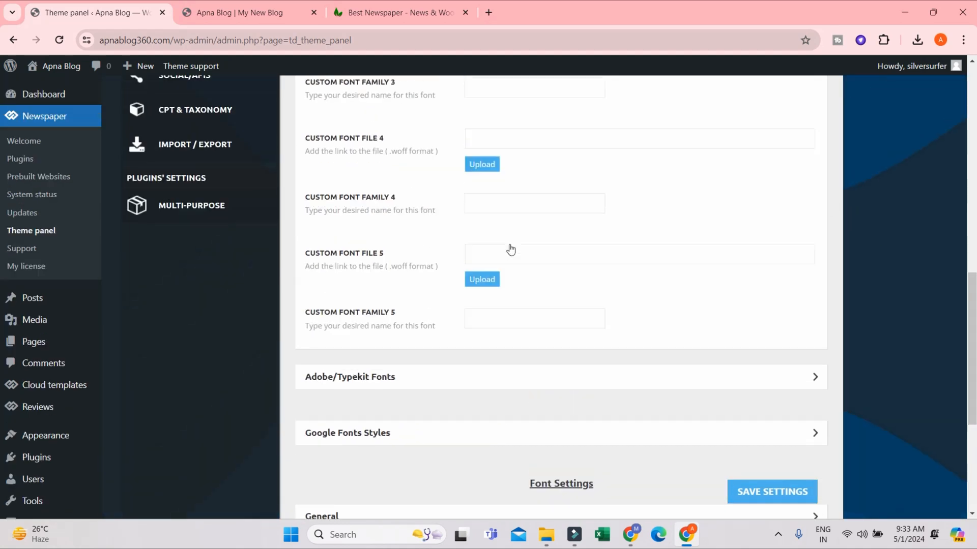
scroll(430, 211, down, 5)
Expand the Google Fonts Styles settings and examine the Google Fonts switches and the available font weights and italics
click(408, 182)
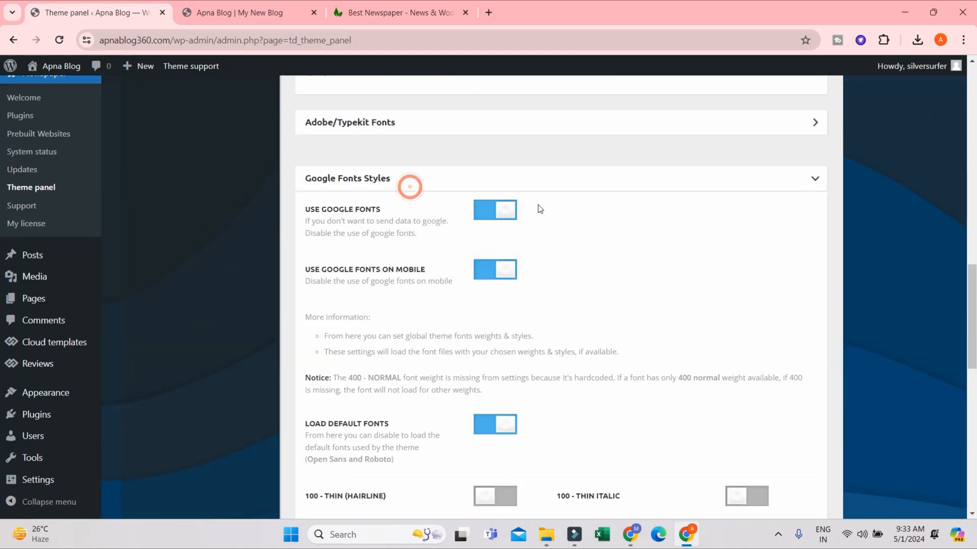
scroll(359, 308, down, 4)
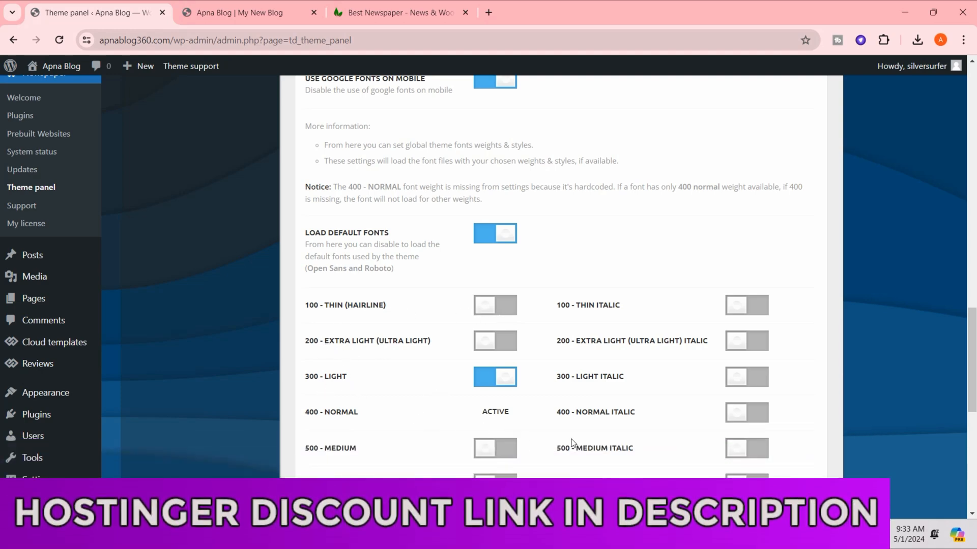
scroll(585, 427, down, 5)
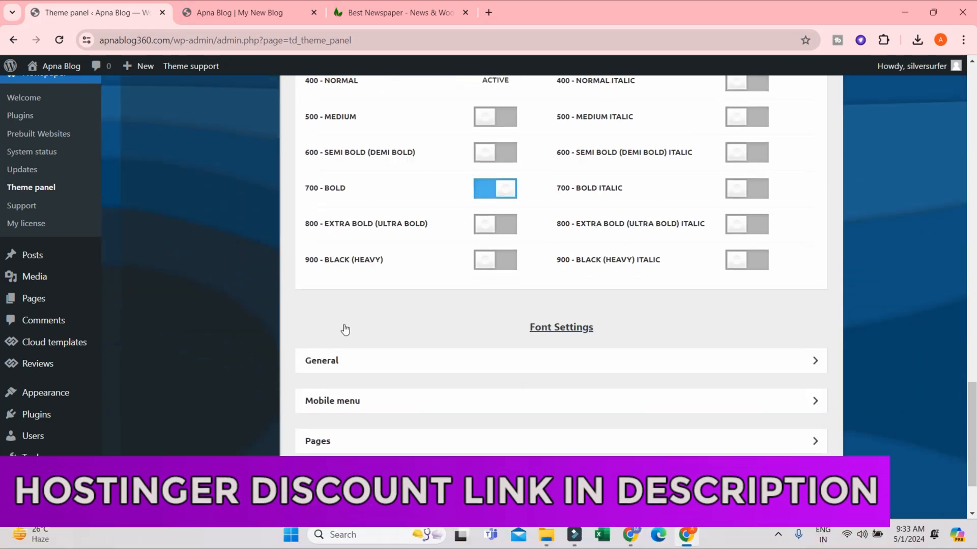
scroll(351, 290, down, 2)
scroll(350, 311, up, 20)
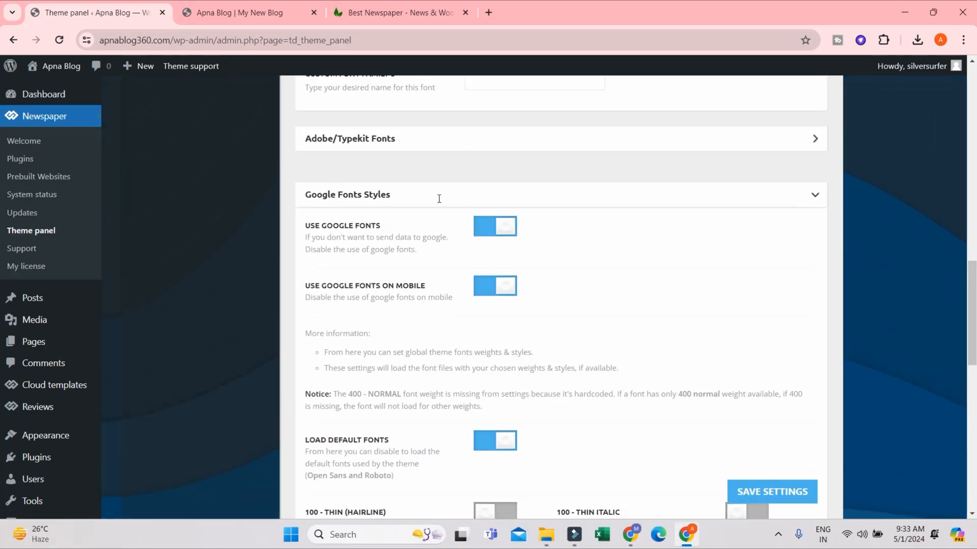
scroll(412, 196, up, 7)
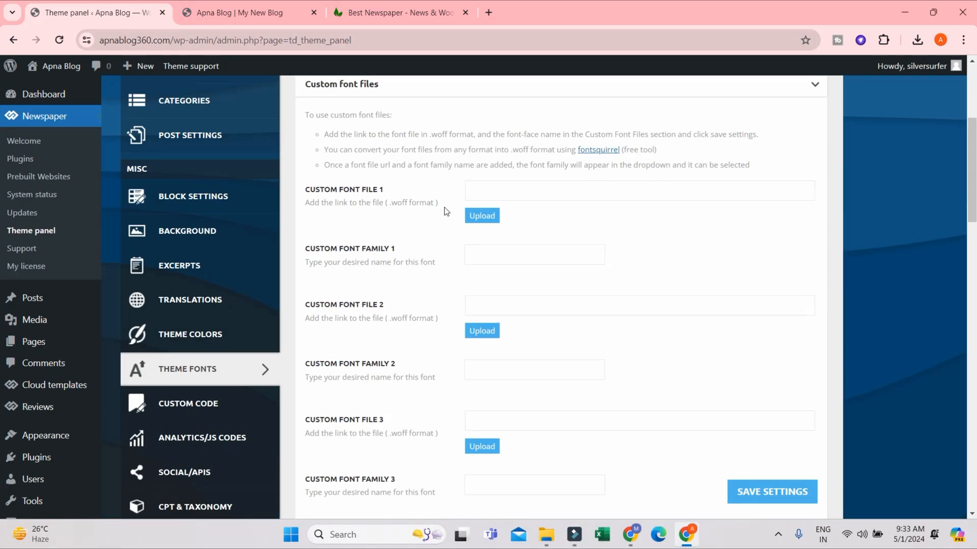
View the Theme Colors section and the Slider module's title length under Excerpts, and return to the blog's homepage
click(209, 335)
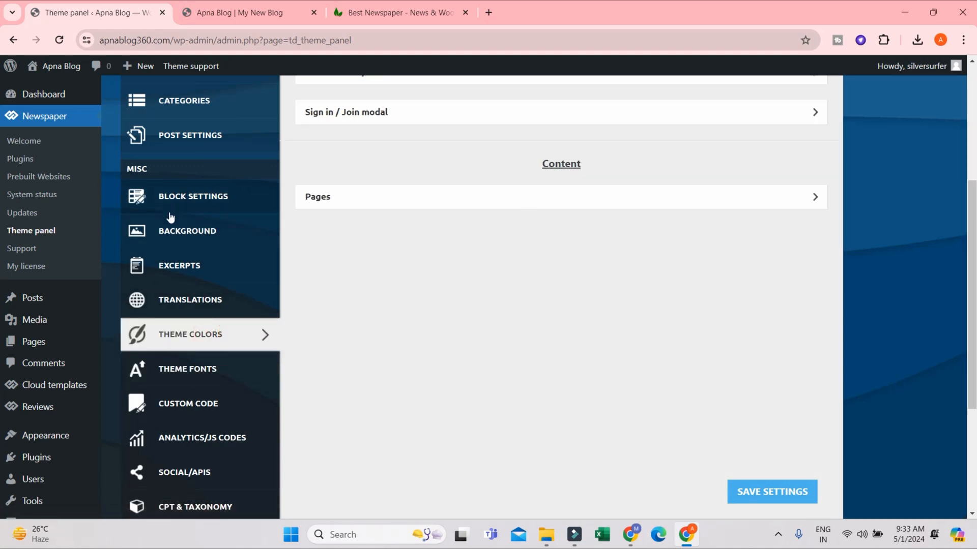
click(191, 267)
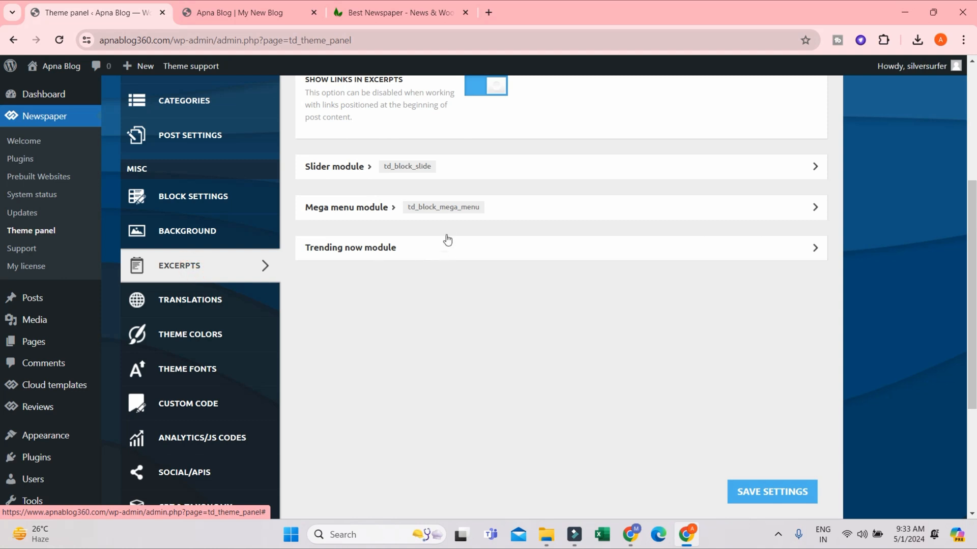
click(499, 159)
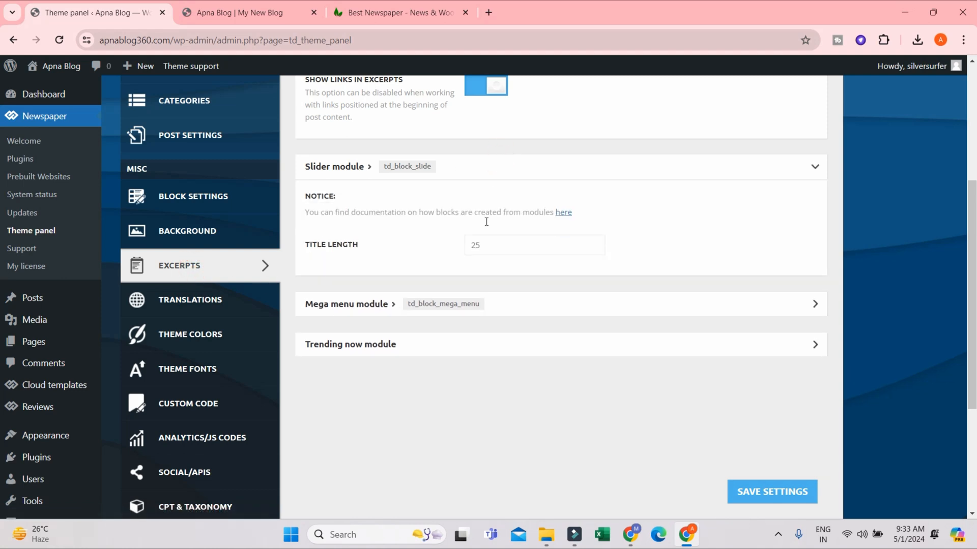
click(479, 243)
click(476, 243)
click(492, 245)
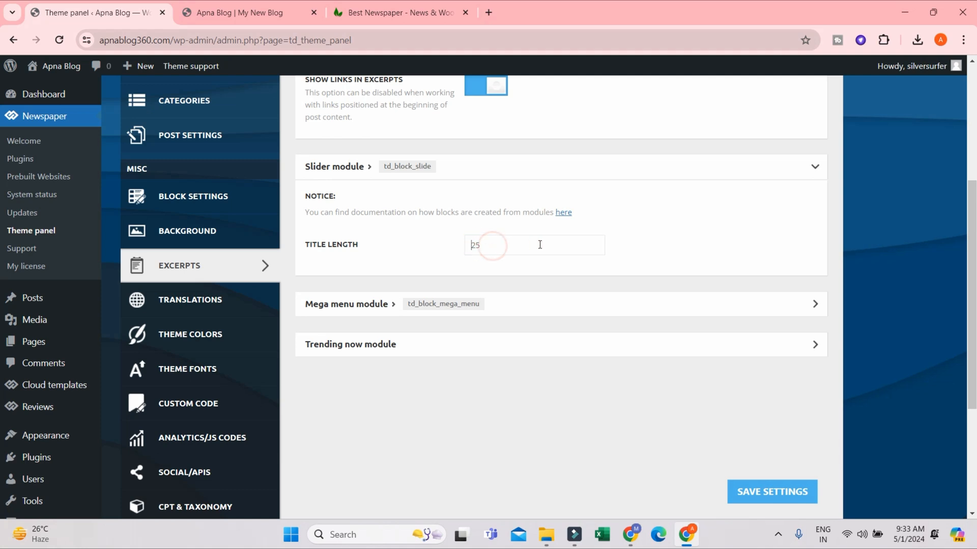
click(492, 256)
click(263, 11)
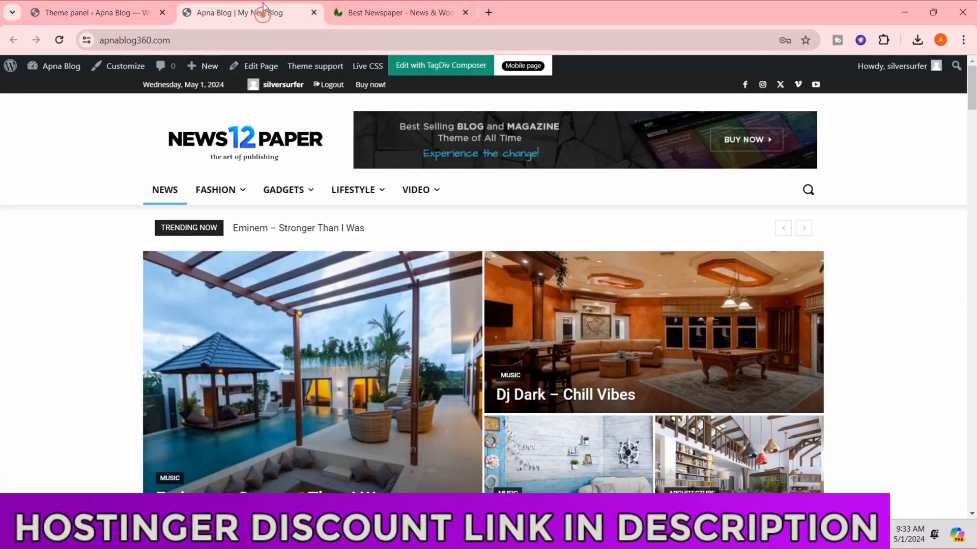
Open the "Eminem – Stronger Than I Was" post from the homepage's Don't Miss block and examine its full article content
scroll(209, 163, down, 12)
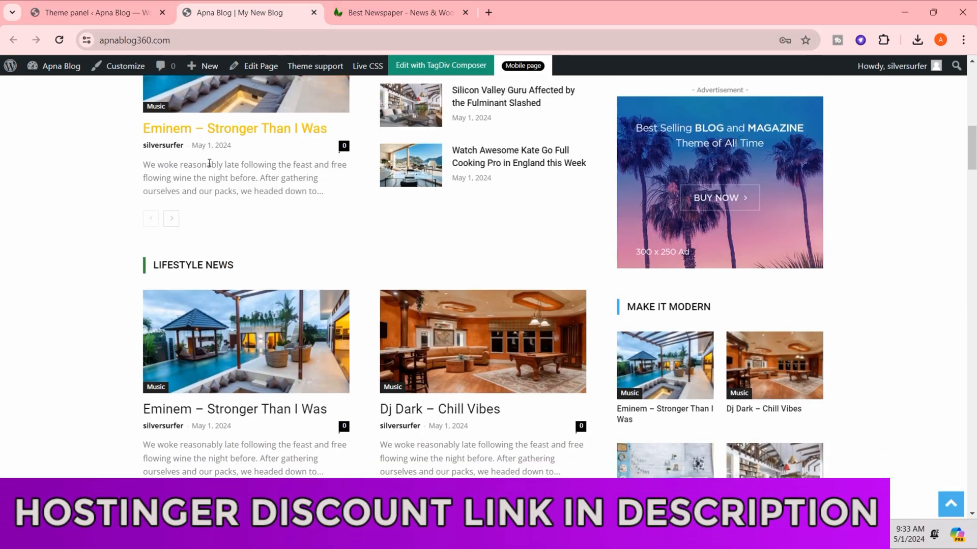
scroll(209, 164, up, 3)
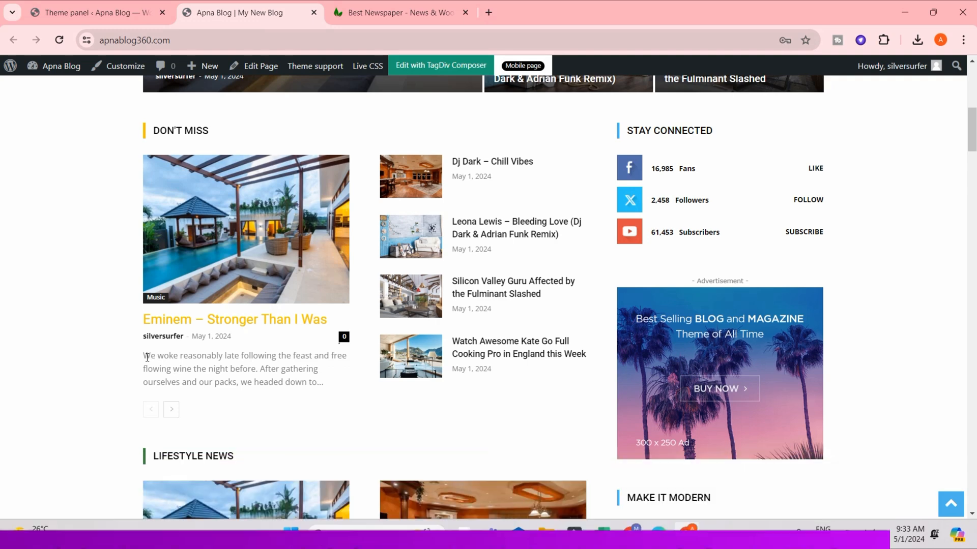
drag(144, 354, 321, 377)
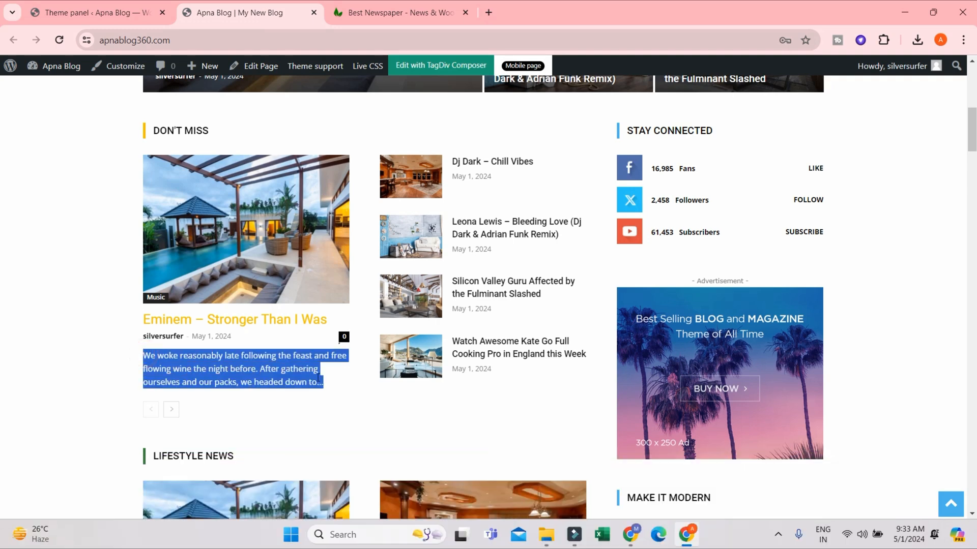
click(217, 322)
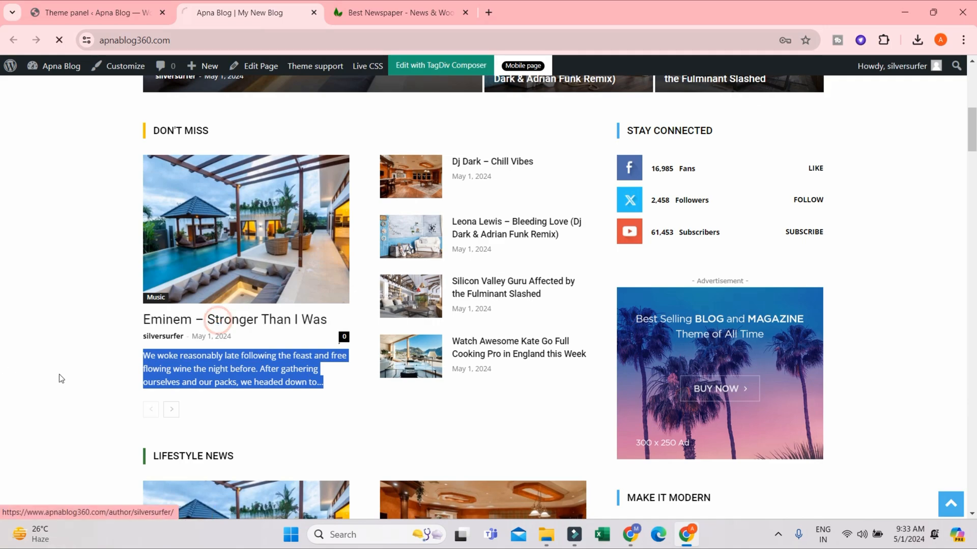
scroll(373, 282, down, 10)
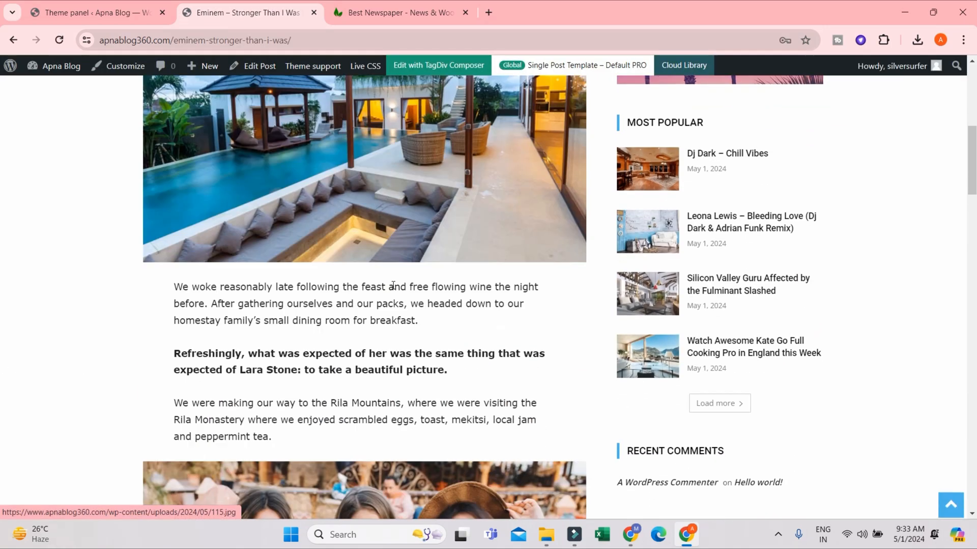
scroll(269, 101, up, 3)
scroll(274, 330, down, 11)
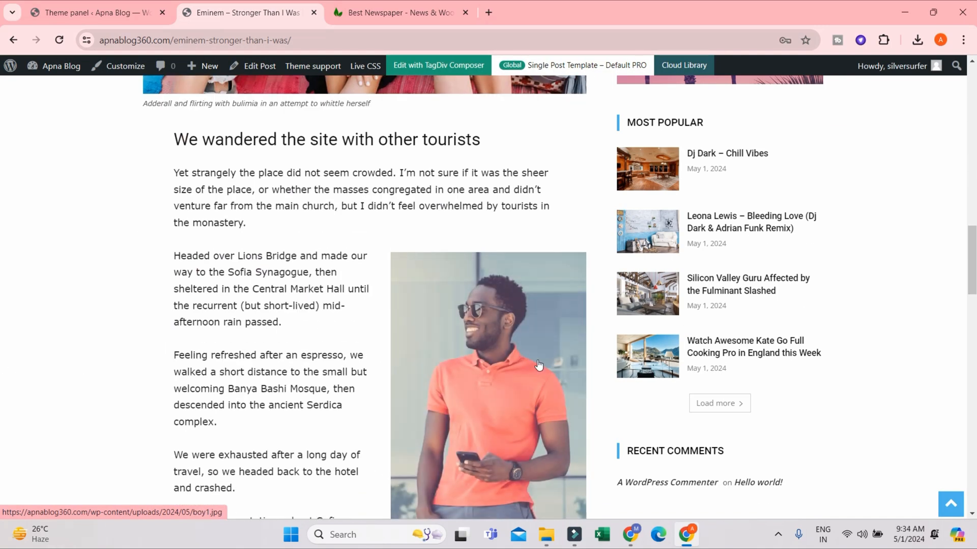
scroll(395, 238, up, 6)
Return to the homepage and highlight the excerpt text under the large Don't Miss post
click(14, 40)
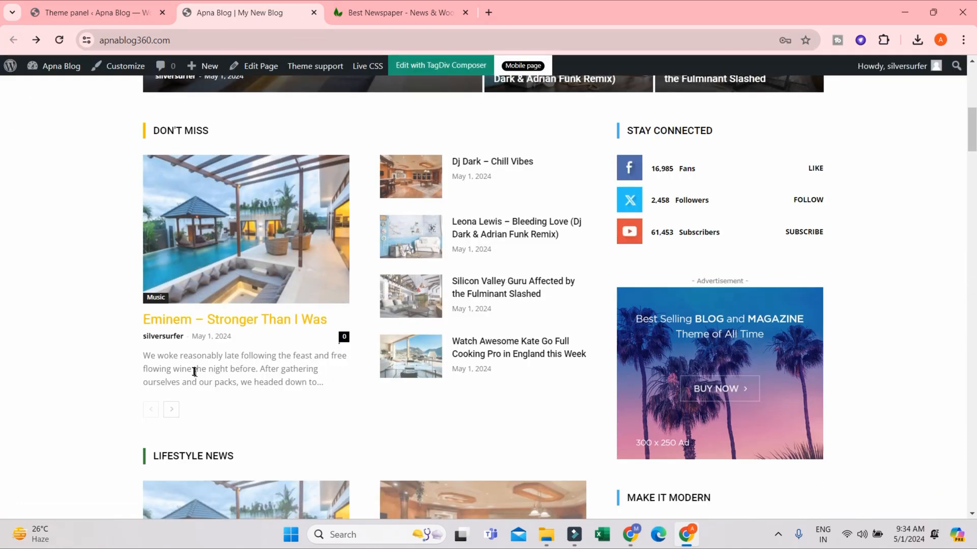
drag(144, 355, 321, 385)
scroll(321, 385, down, 2)
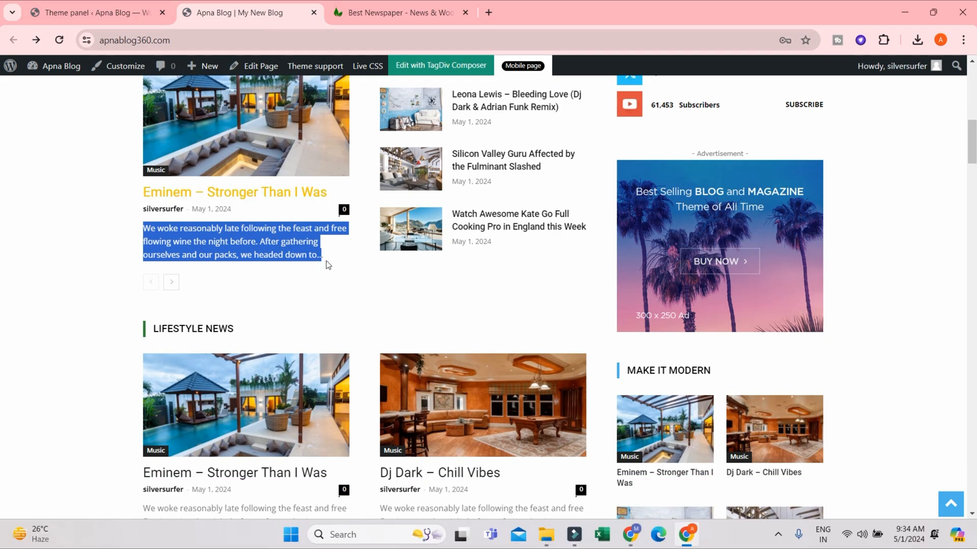
Save the theme panel's Excerpts settings, reload the homepage and check the excerpts in its post blocks
click(105, 12)
click(768, 490)
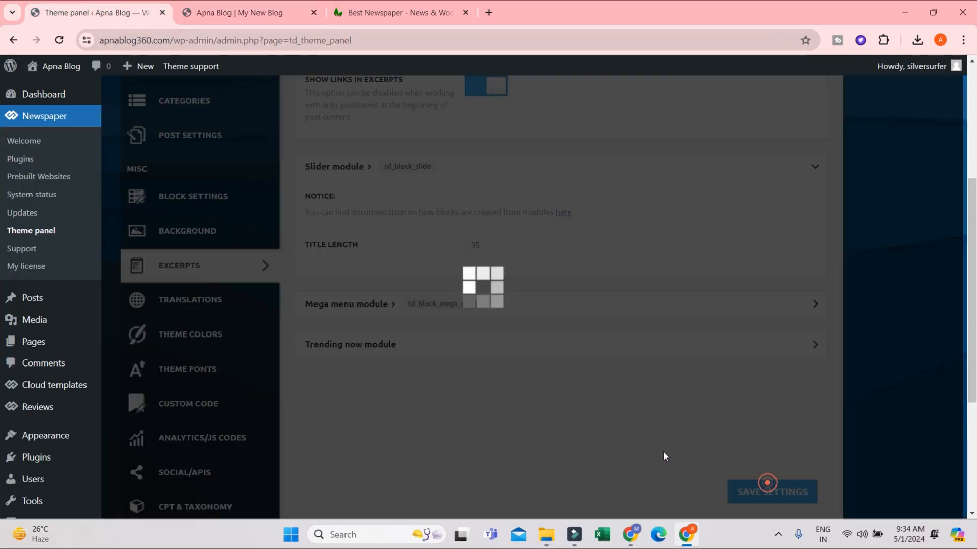
click(239, 12)
click(59, 45)
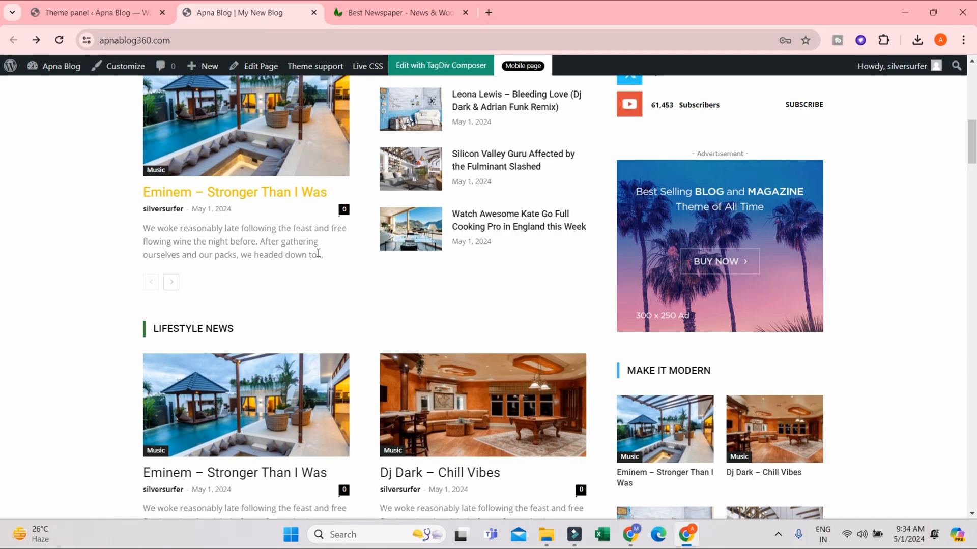
scroll(320, 249, up, 1)
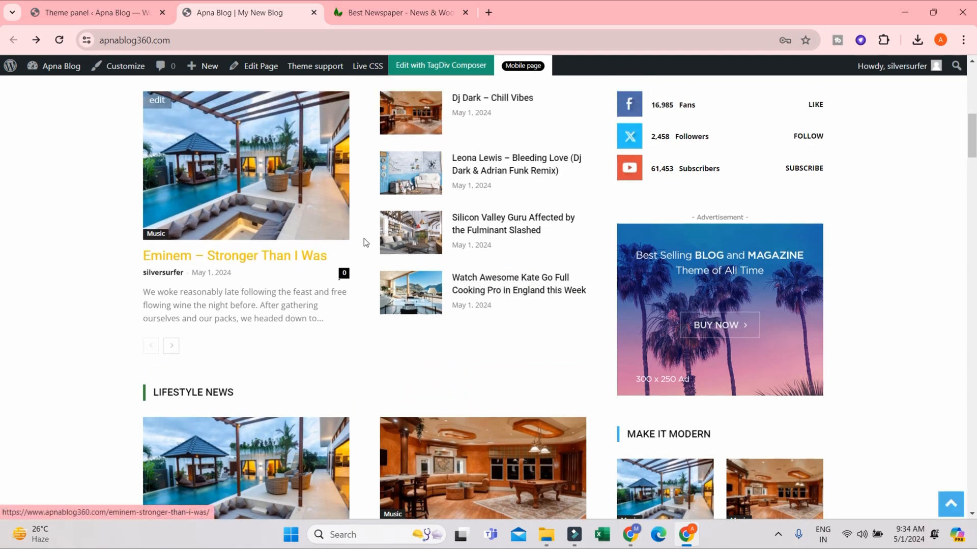
scroll(364, 238, down, 5)
scroll(373, 220, down, 7)
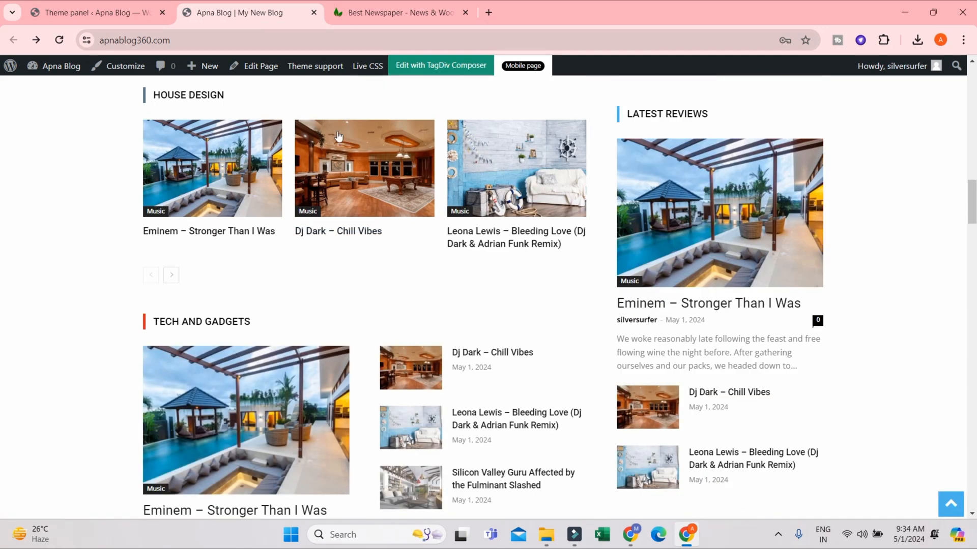
scroll(338, 136, up, 15)
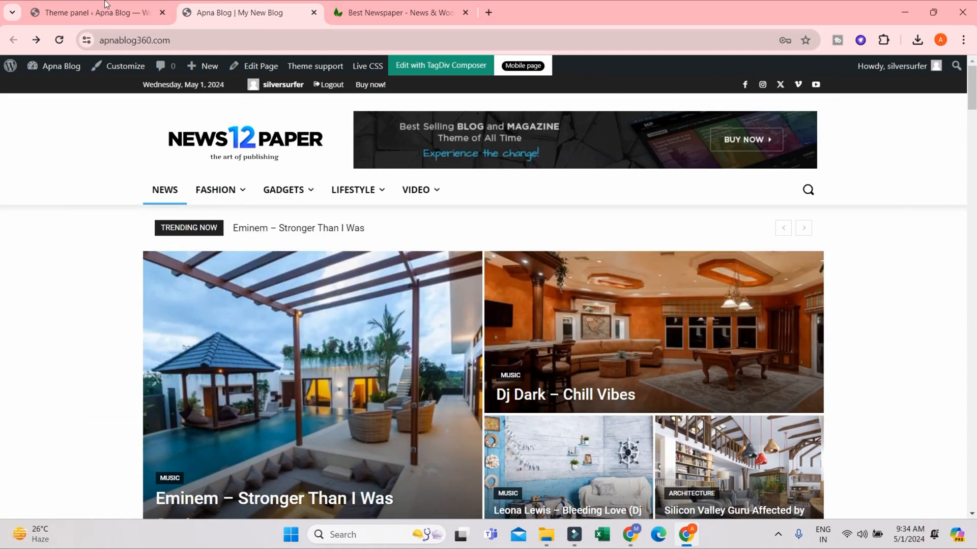
Go back to the theme panel and expand General post settings under Post Settings
click(106, 6)
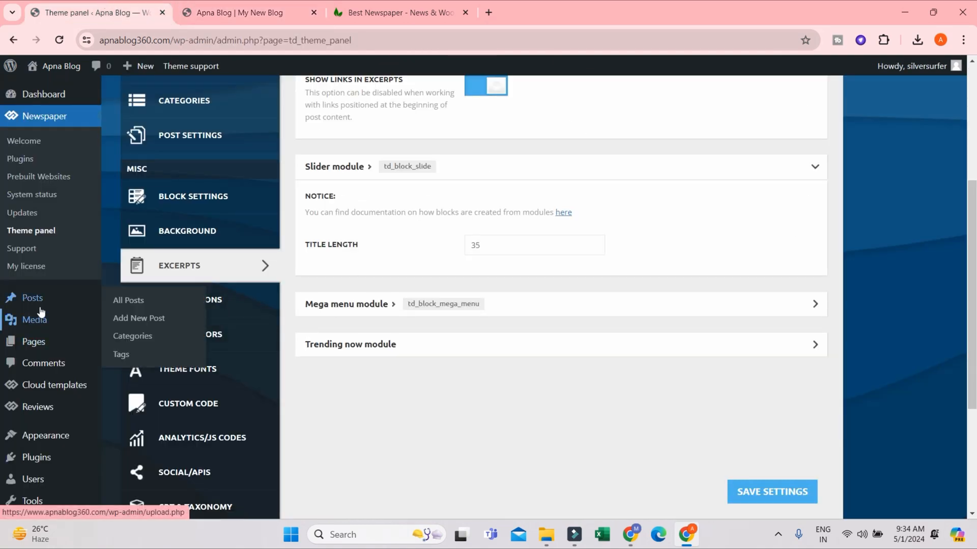
scroll(211, 340, down, 1)
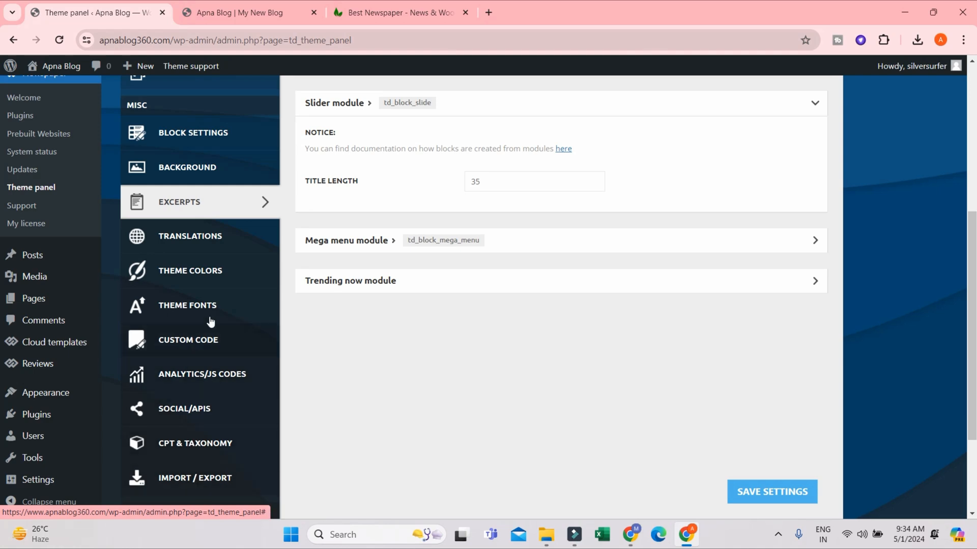
scroll(211, 322, up, 2)
scroll(215, 222, up, 3)
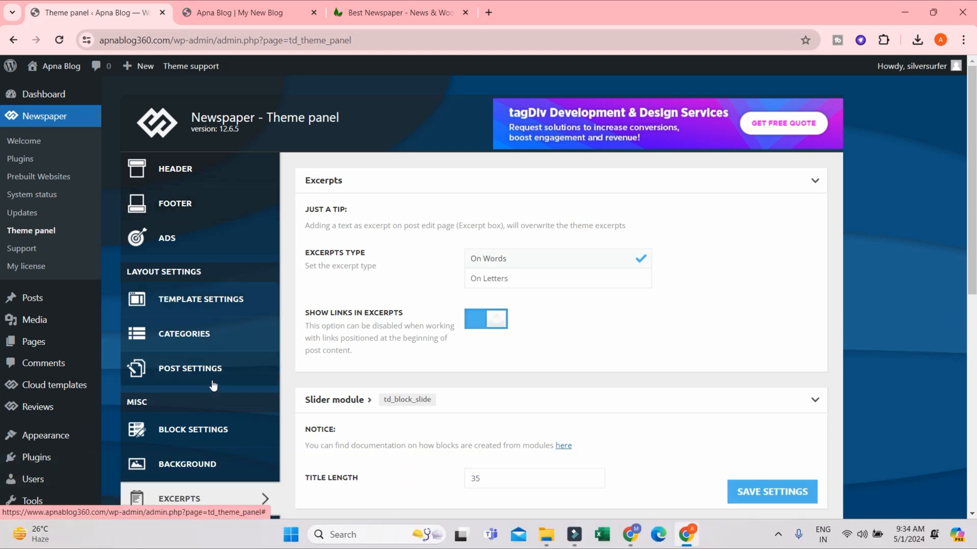
click(214, 379)
click(503, 186)
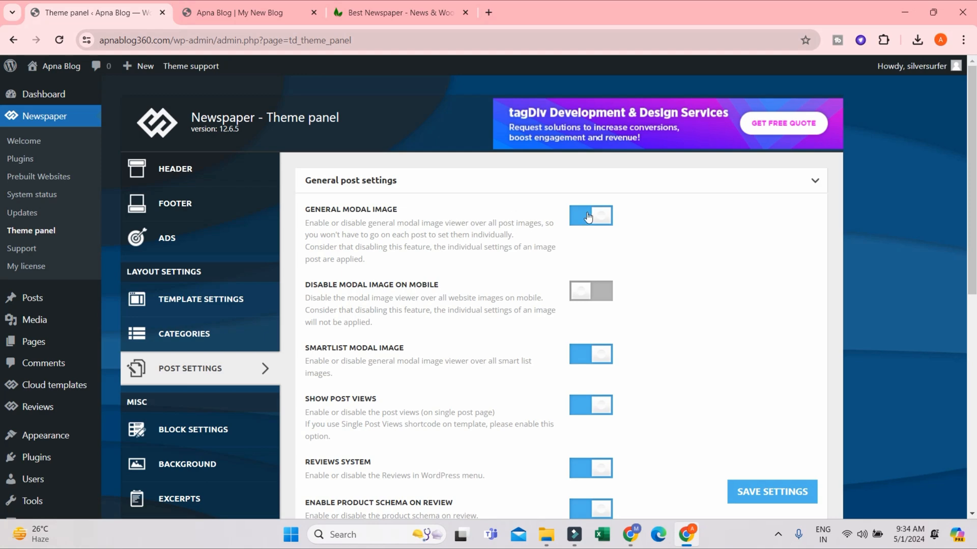
Switch the General Modal Image and Smartlist Modal Image options off and back on
click(590, 218)
click(590, 218)
scroll(417, 352, down, 1)
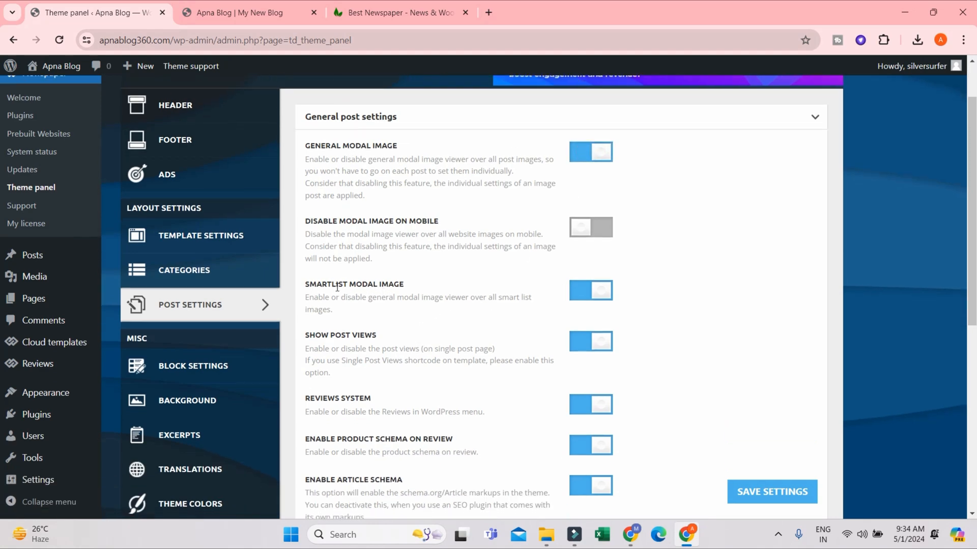
click(587, 289)
click(590, 291)
scroll(611, 310, down, 5)
scroll(595, 297, up, 2)
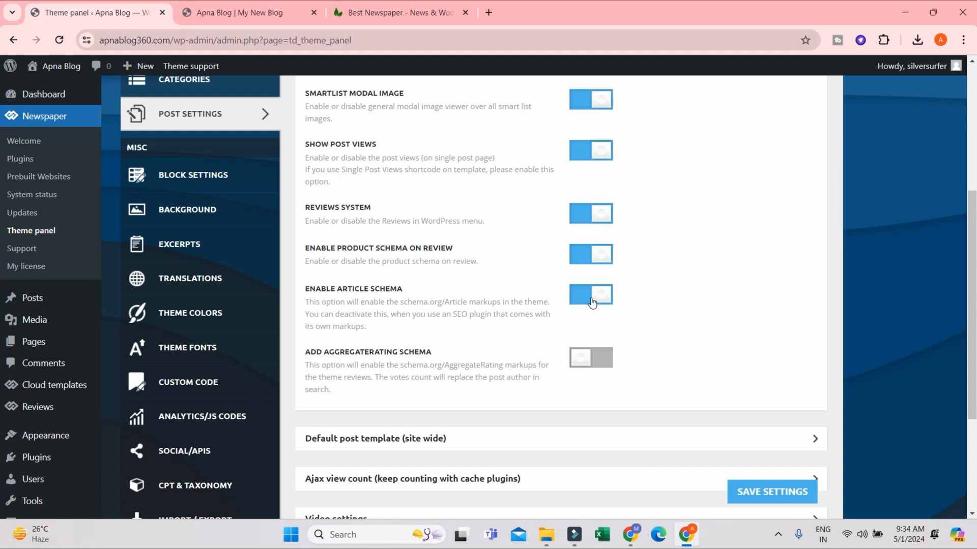
Examine the homepage's post blocks, advertisements and sidebar down to the footer
click(231, 12)
scroll(834, 308, down, 10)
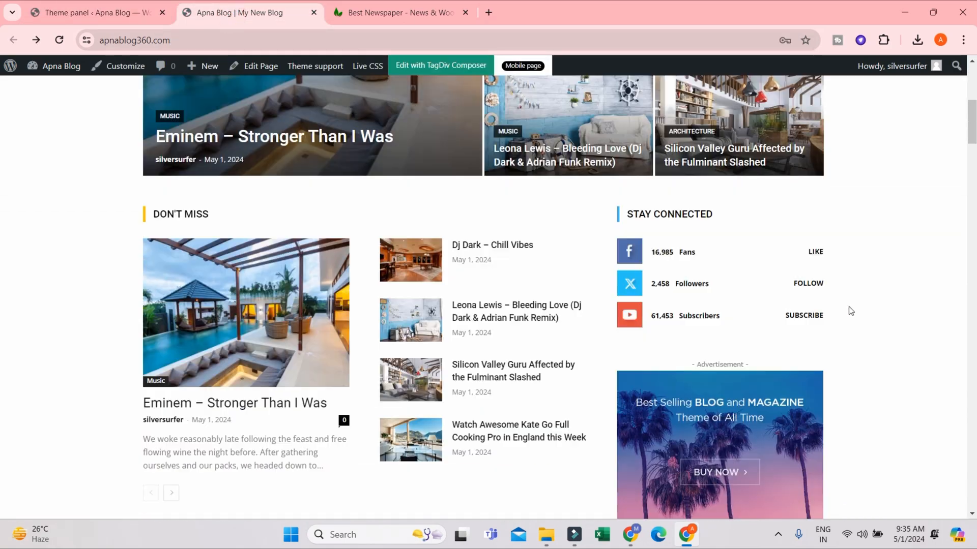
scroll(823, 301, down, 6)
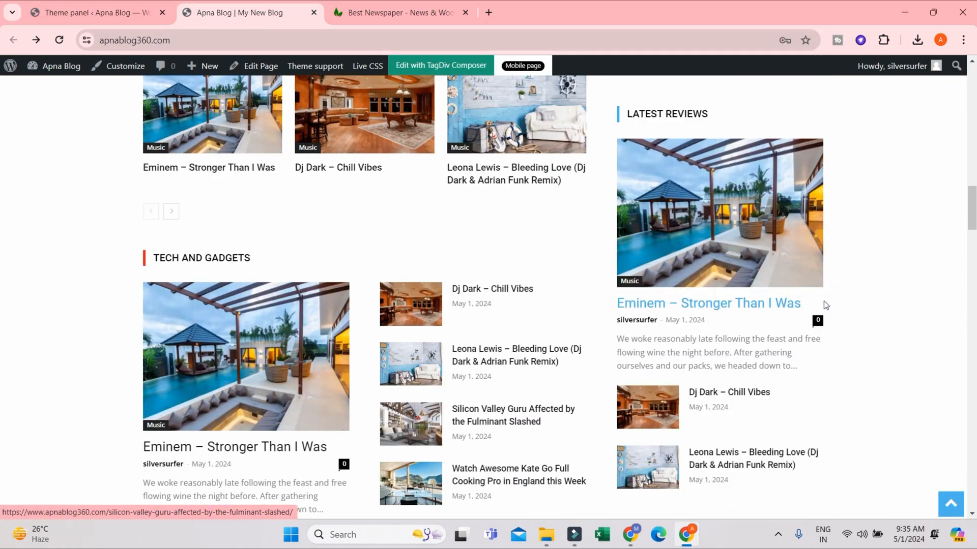
scroll(823, 300, up, 4)
scroll(823, 305, down, 6)
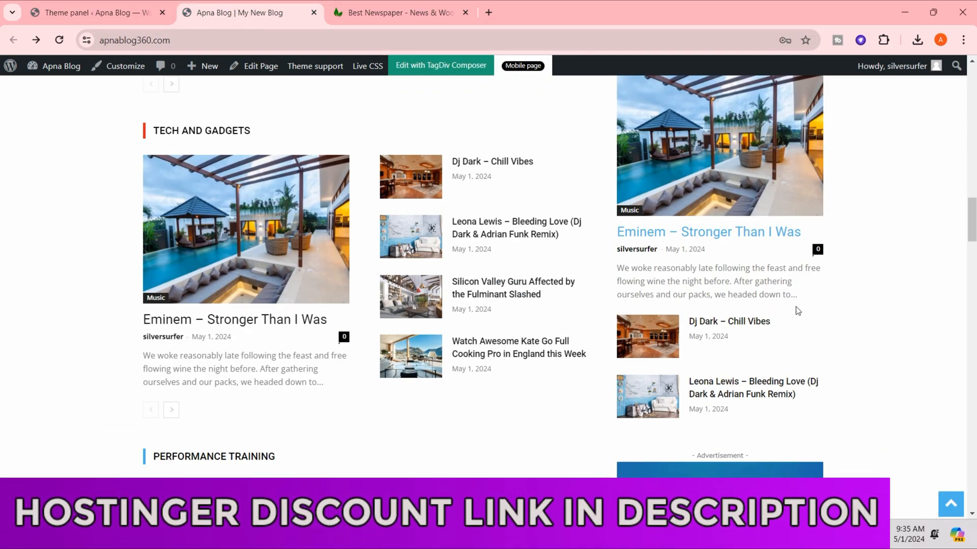
scroll(798, 310, down, 3)
scroll(670, 342, down, 5)
scroll(582, 283, down, 8)
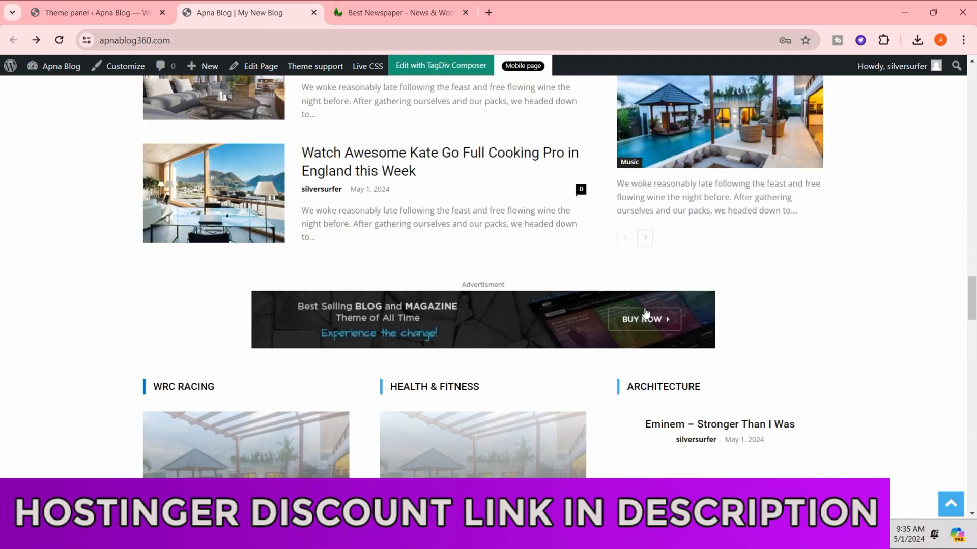
scroll(661, 317, down, 15)
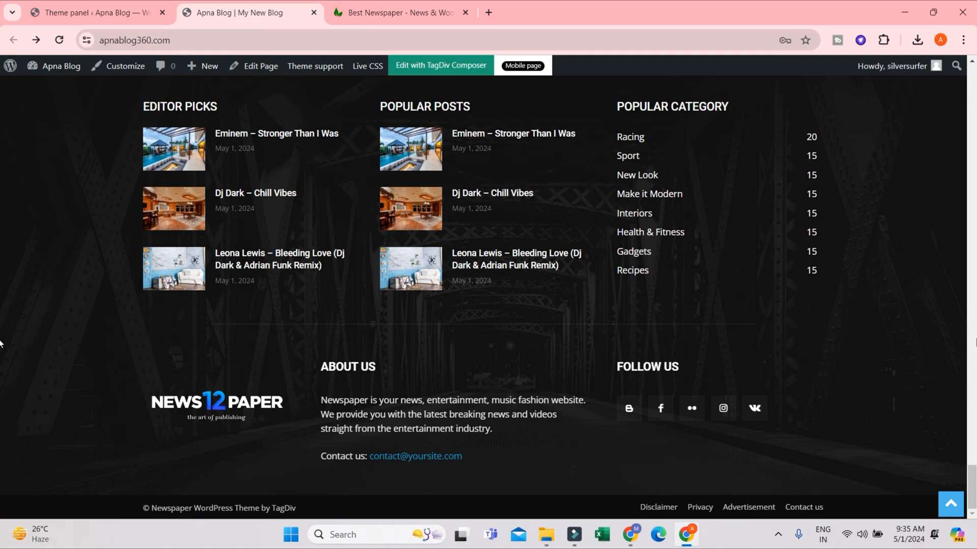
scroll(680, 378, up, 5)
scroll(527, 356, up, 3)
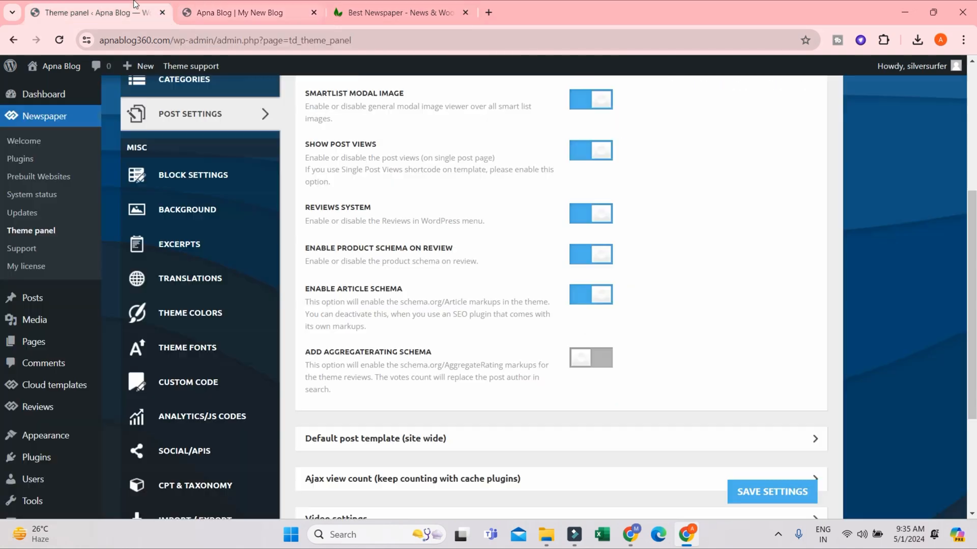
Return to the theme panel and open the Header settings
click(167, 7)
scroll(258, 262, up, 5)
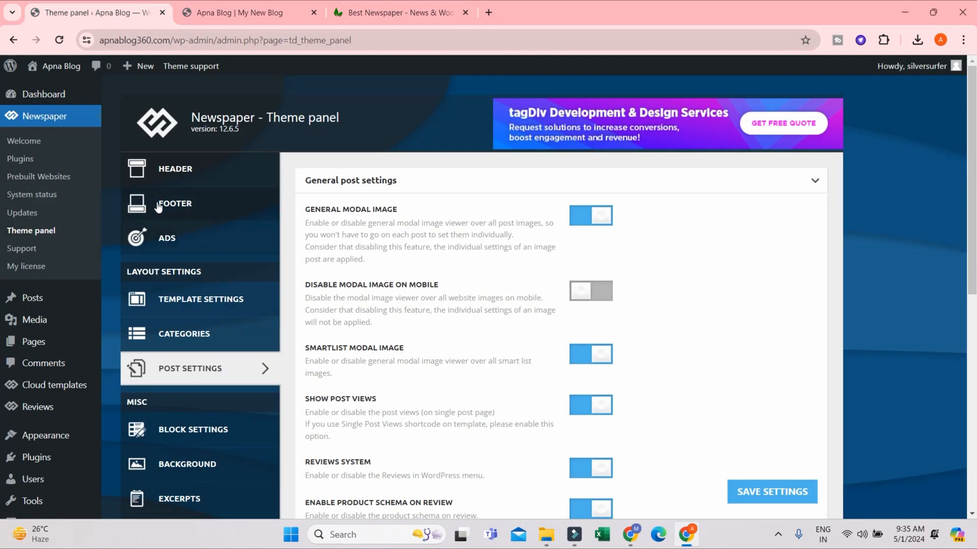
click(165, 187)
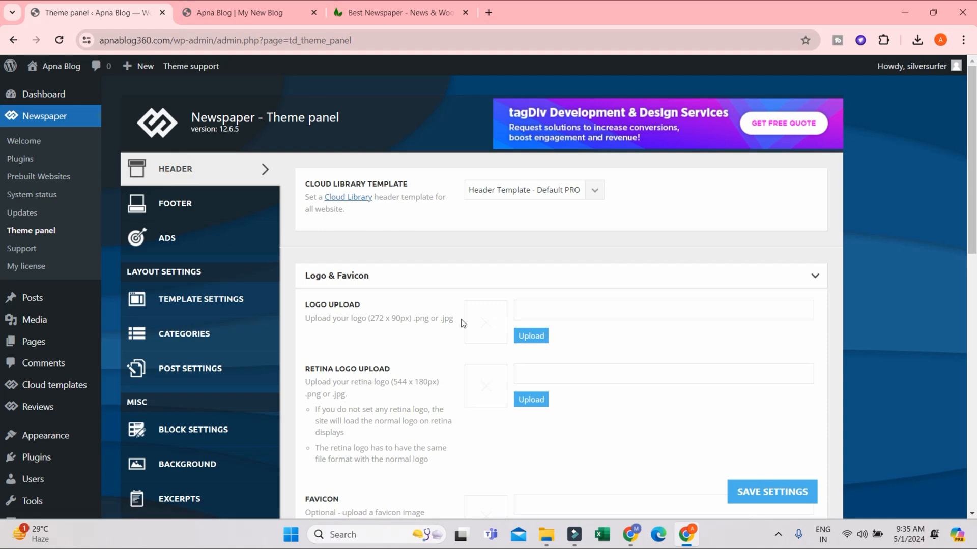
Try picking np10blue-retina.png from the media library for the Logo Upload field, and close the library without inserting it
click(474, 315)
click(532, 314)
click(532, 336)
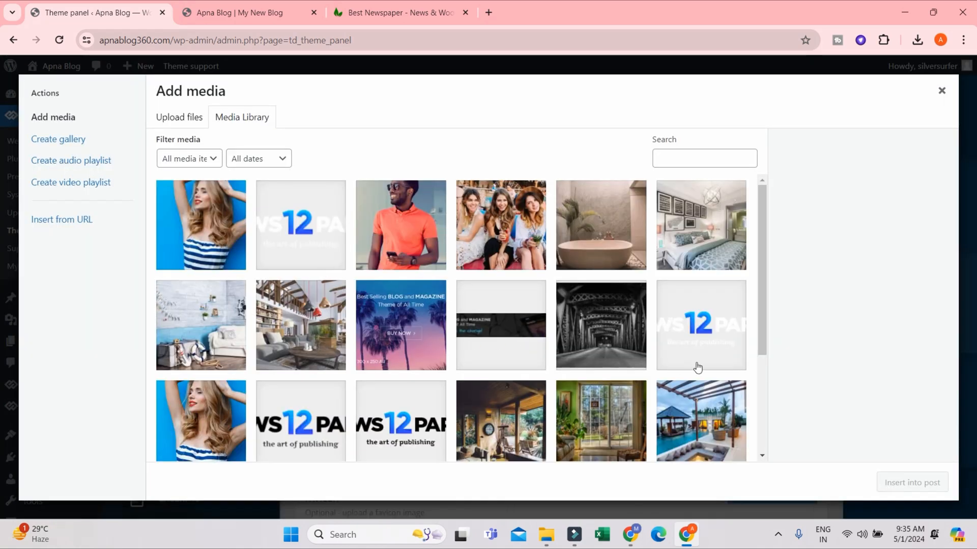
scroll(600, 368, down, 5)
scroll(504, 369, up, 5)
scroll(300, 265, down, 2)
click(329, 325)
scroll(376, 300, down, 1)
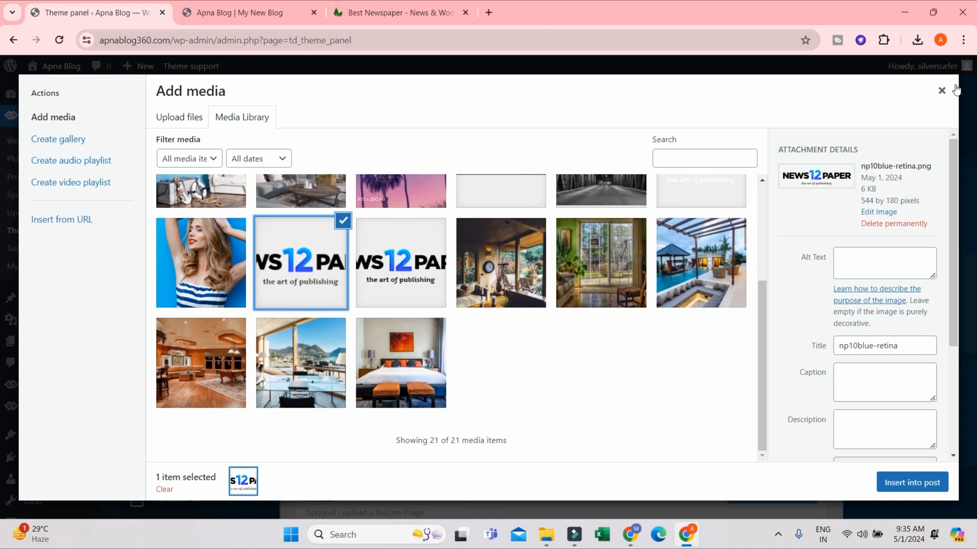
click(933, 87)
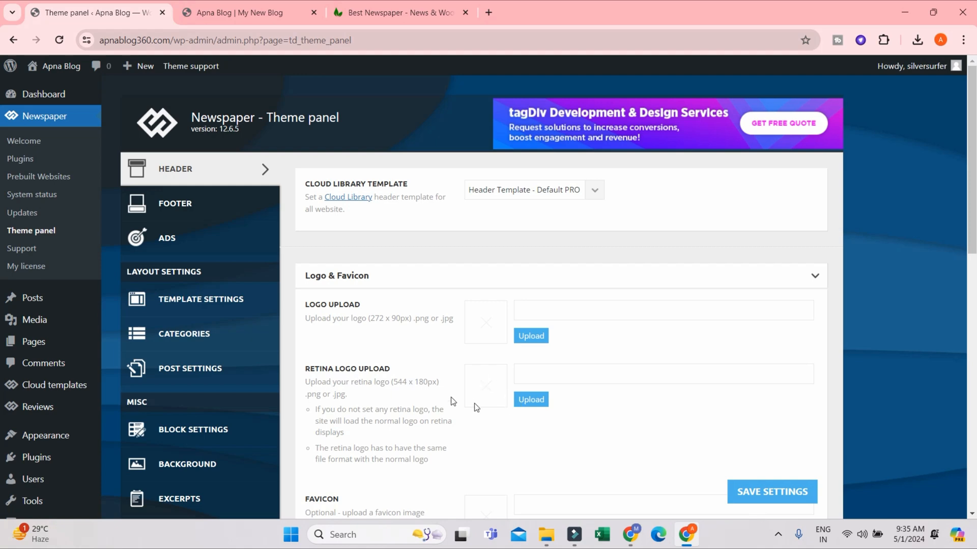
Examine the required image sizes for the retina logo, the standard logo and the favicon in the Logo & Favicon settings
drag(396, 382, 438, 382)
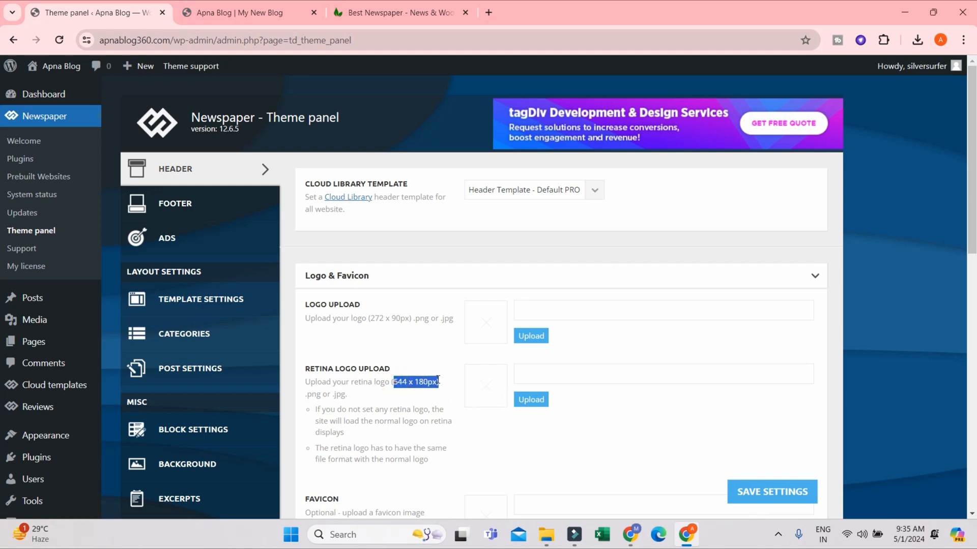
click(418, 381)
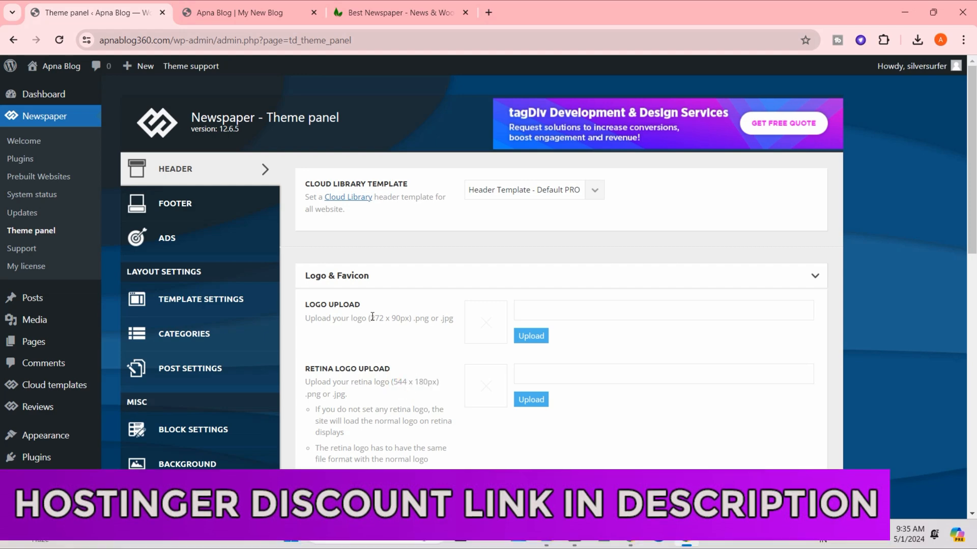
drag(370, 317, 383, 318)
scroll(409, 316, down, 4)
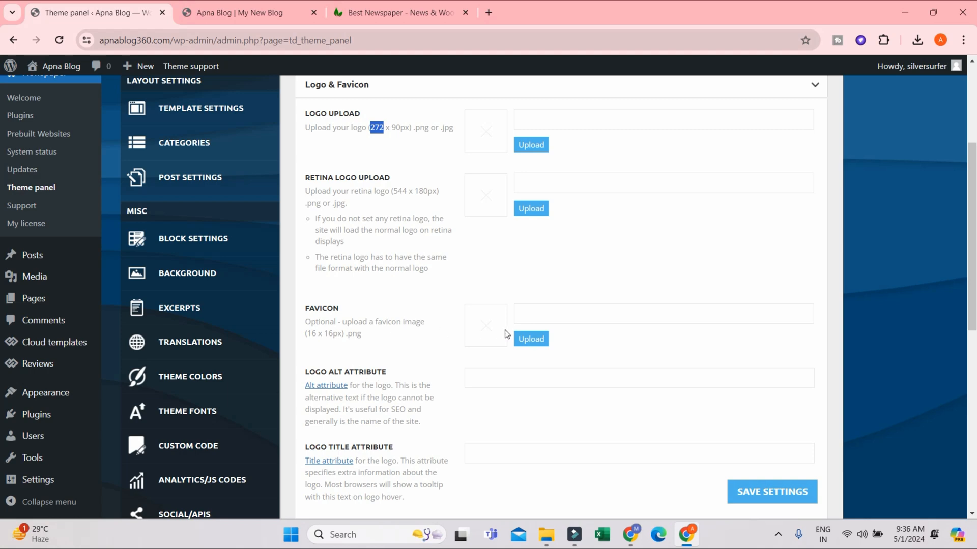
scroll(436, 303, down, 3)
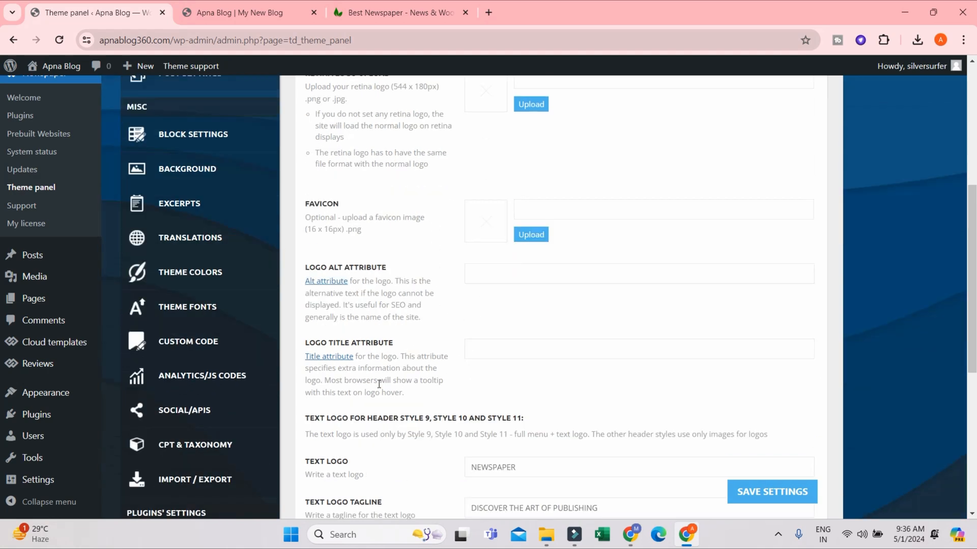
drag(311, 205, 336, 208)
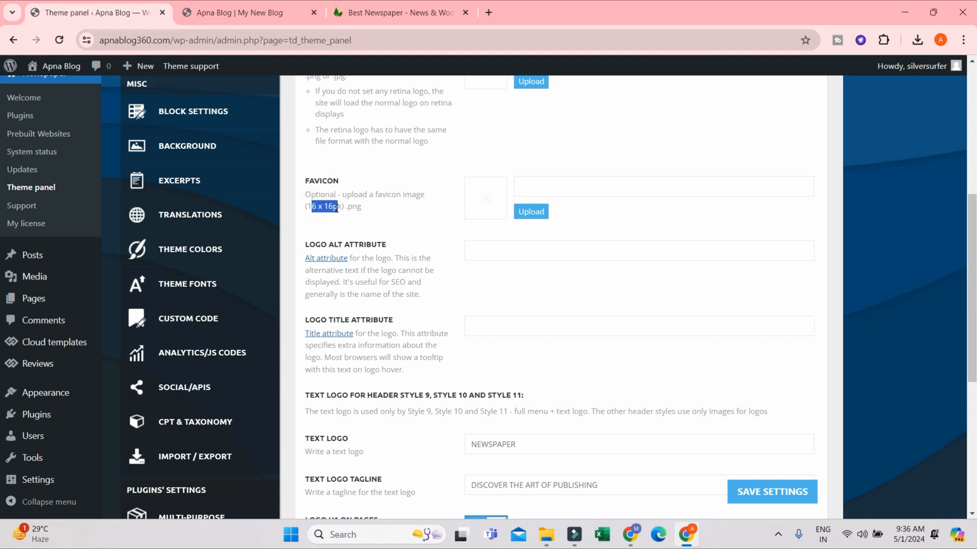
Examine the favicon, logo attribute, text logo and tagline options in the Header's Logo & Favicon settings
scroll(526, 349, down, 3)
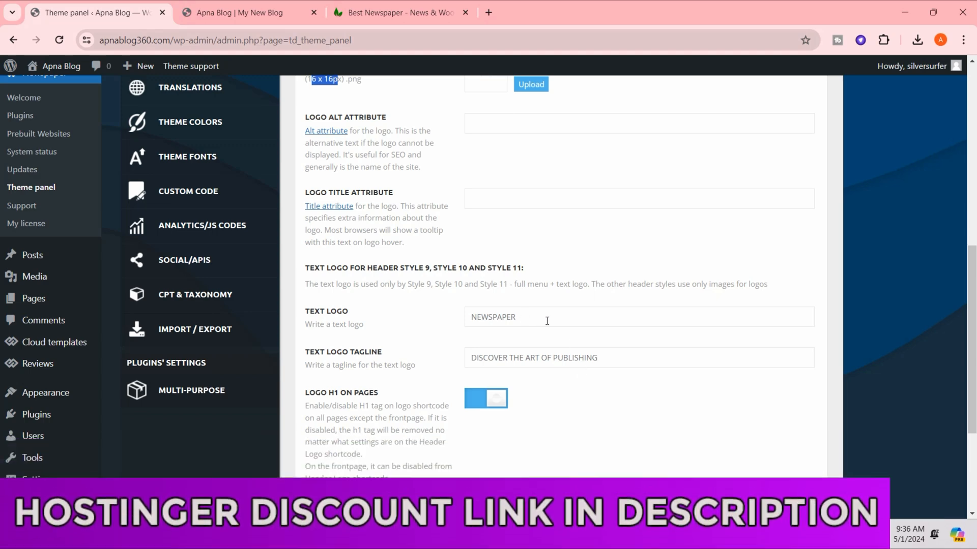
scroll(585, 371, up, 6)
scroll(585, 372, up, 3)
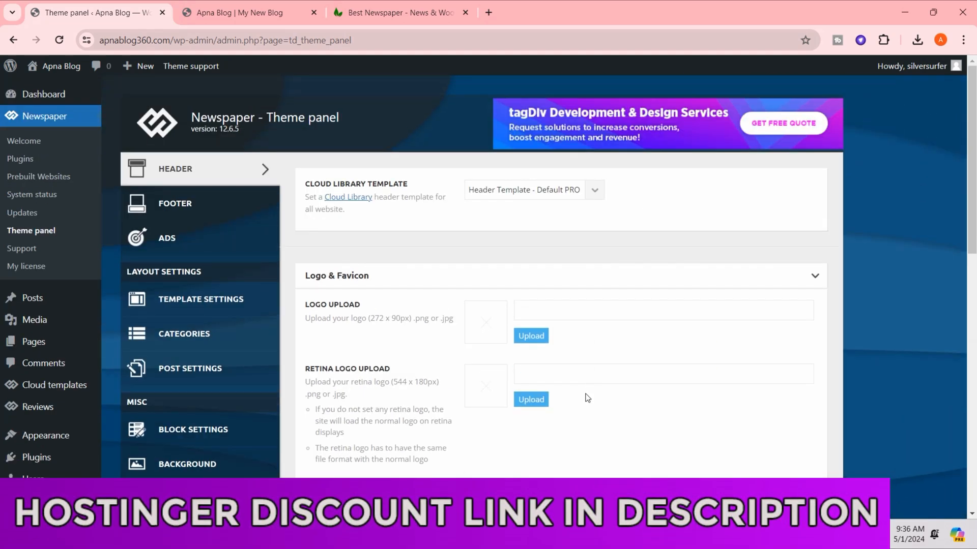
scroll(489, 392, down, 6)
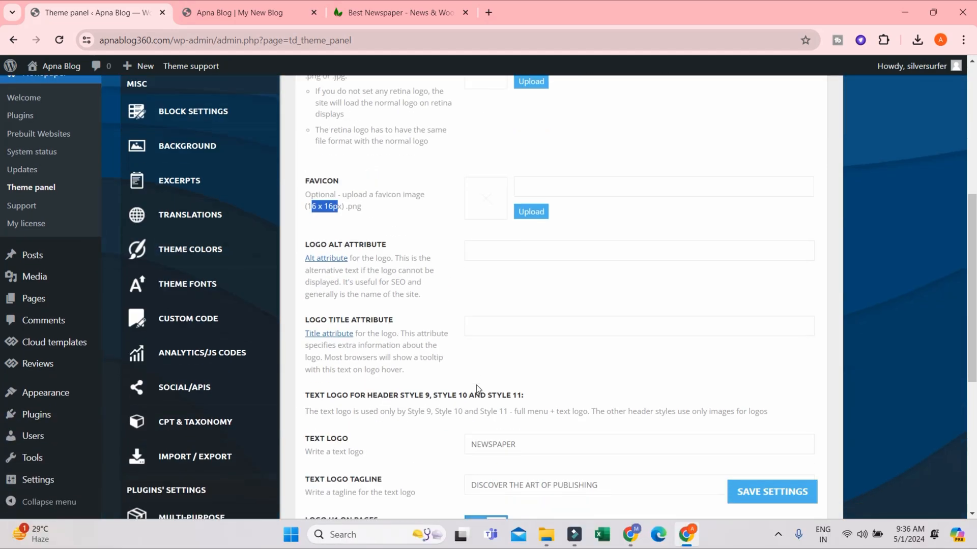
scroll(476, 388, down, 3)
scroll(504, 346, up, 5)
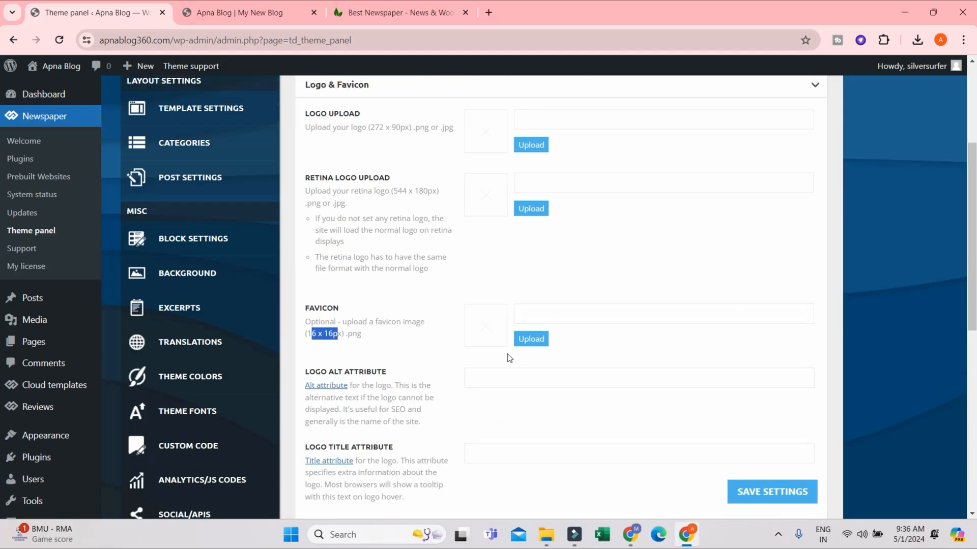
scroll(509, 370, up, 3)
scroll(511, 370, down, 7)
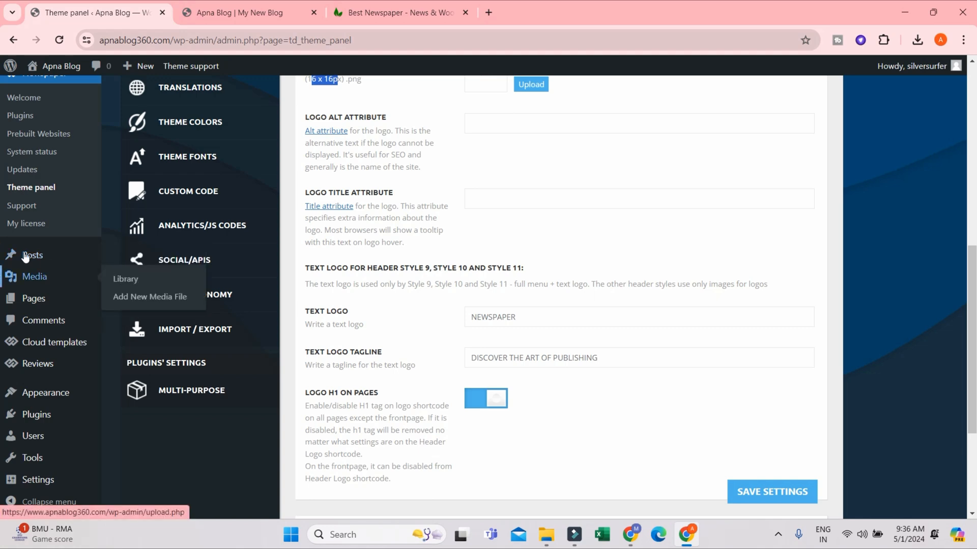
scroll(491, 300, up, 10)
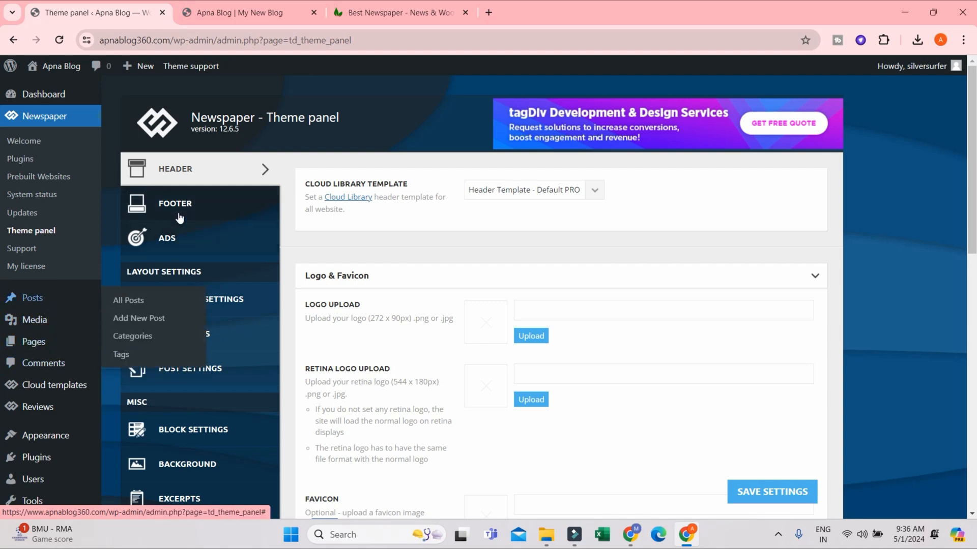
Open the Header ad section of the Ads settings, compare it with the homepage's header banner, and collapse it
click(180, 237)
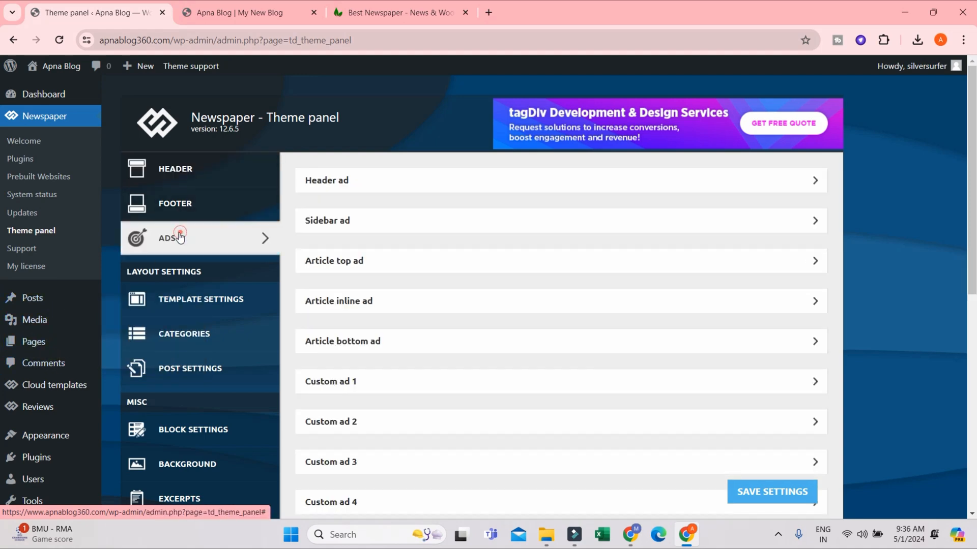
click(326, 181)
click(249, 13)
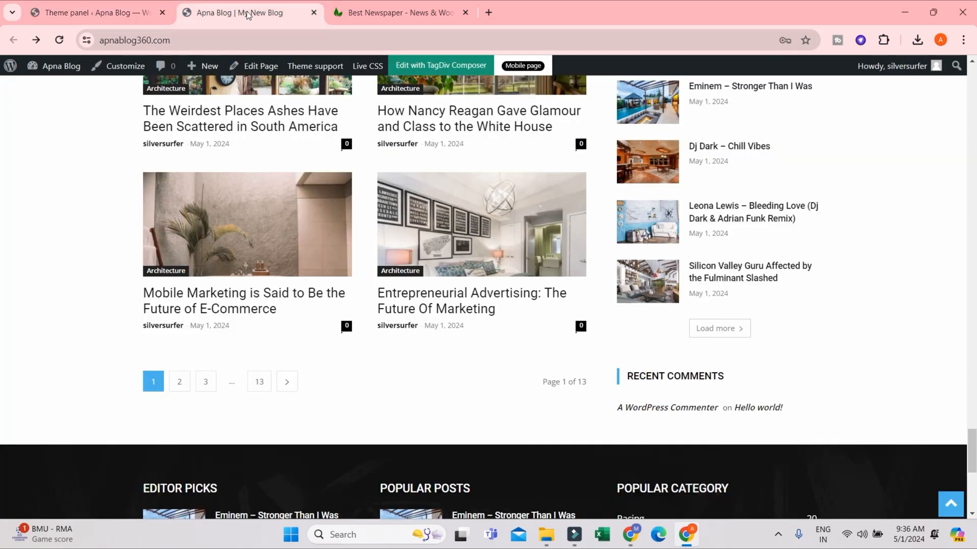
scroll(867, 335, up, 9)
drag(975, 408, 975, 33)
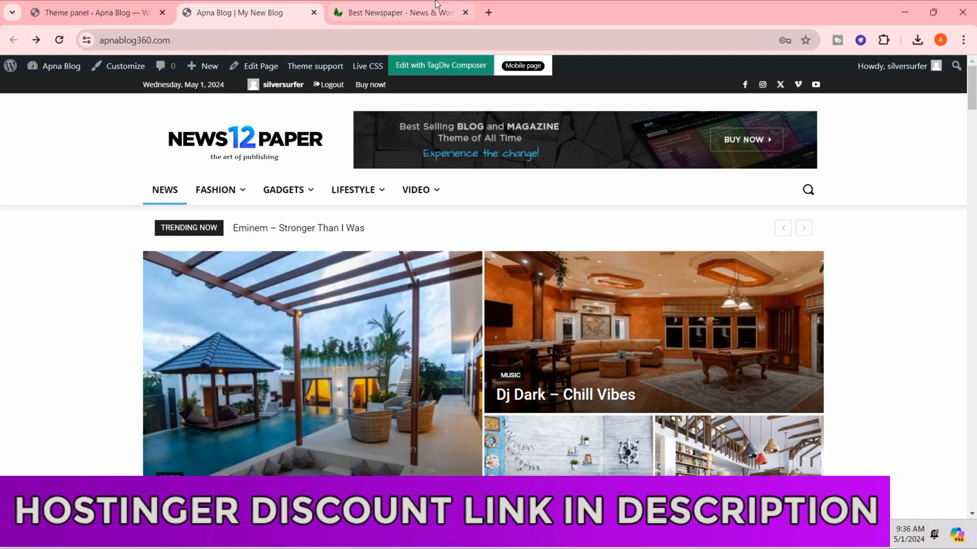
click(92, 5)
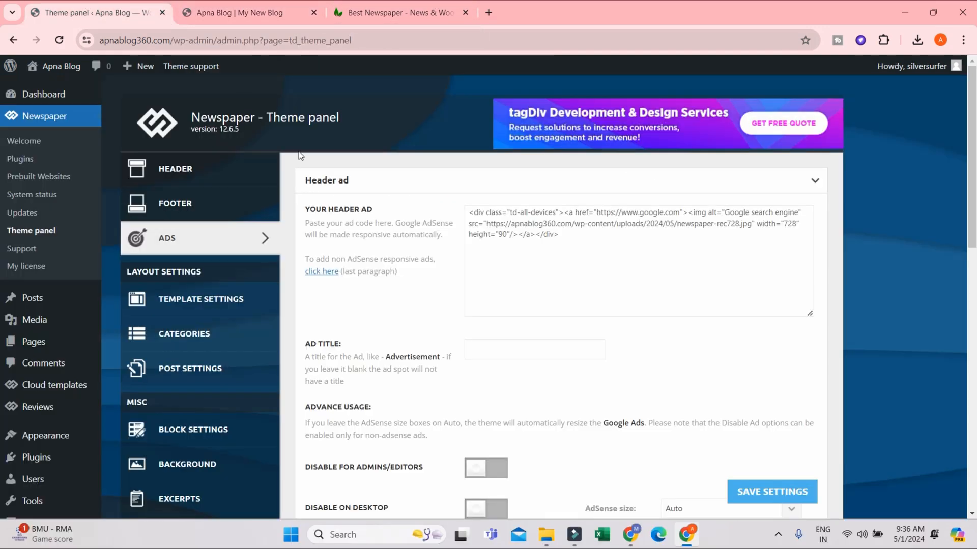
scroll(493, 360, down, 4)
scroll(540, 280, up, 4)
click(422, 187)
Expand the Sidebar ad section, compare its ad code with the advertisement in the homepage sidebar, and collapse it
click(368, 220)
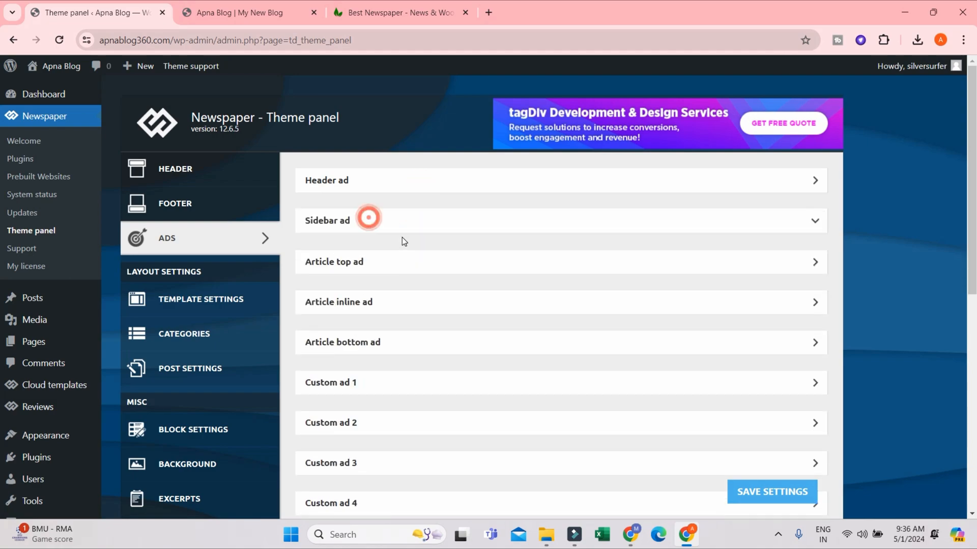
click(252, 11)
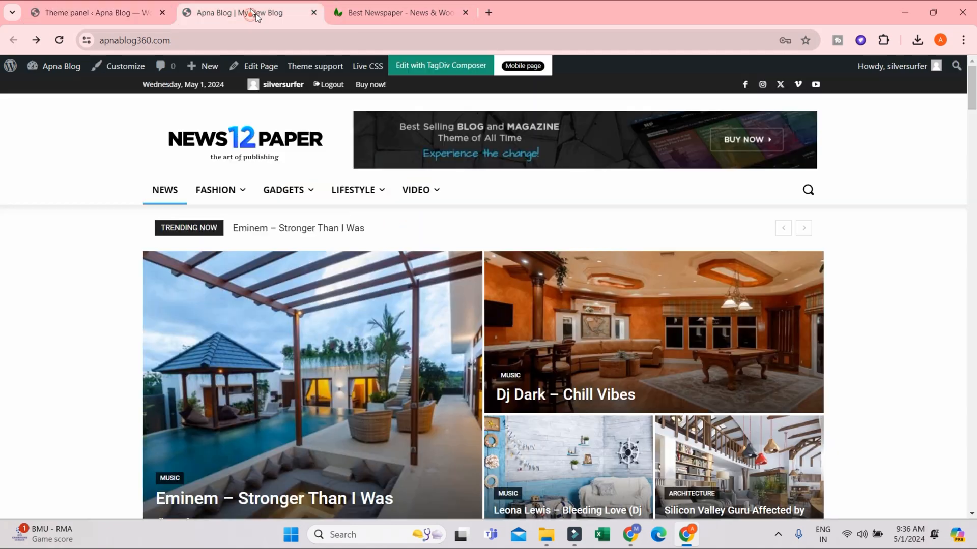
scroll(784, 296, down, 10)
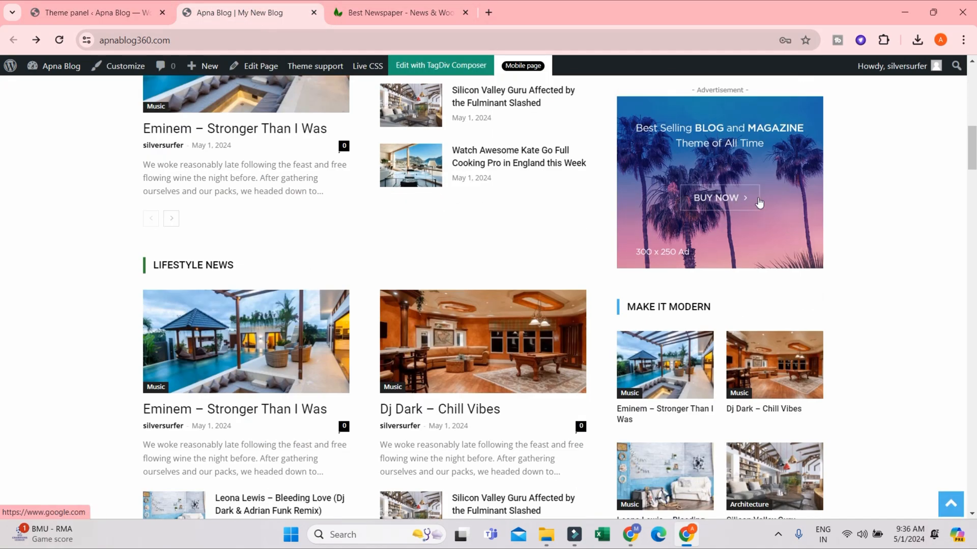
click(97, 12)
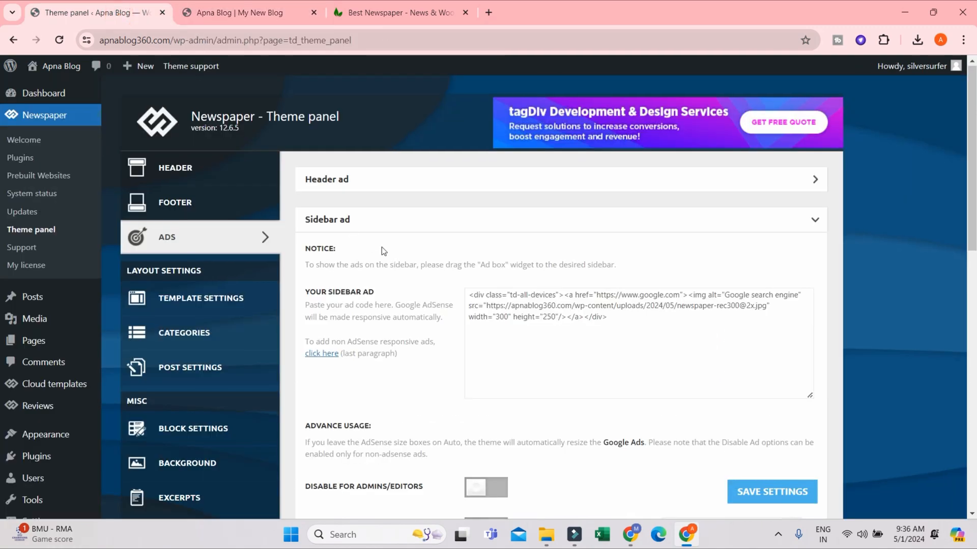
scroll(381, 246, down, 4)
scroll(386, 128, up, 3)
click(385, 163)
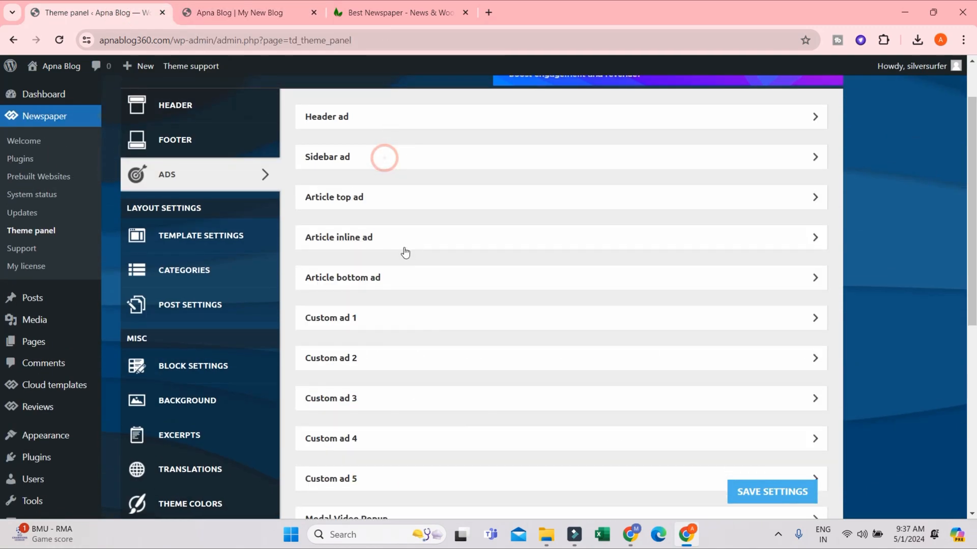
Expand the Article top ad section and open the Eminem – Stronger Than I Was post from the homepage
click(376, 204)
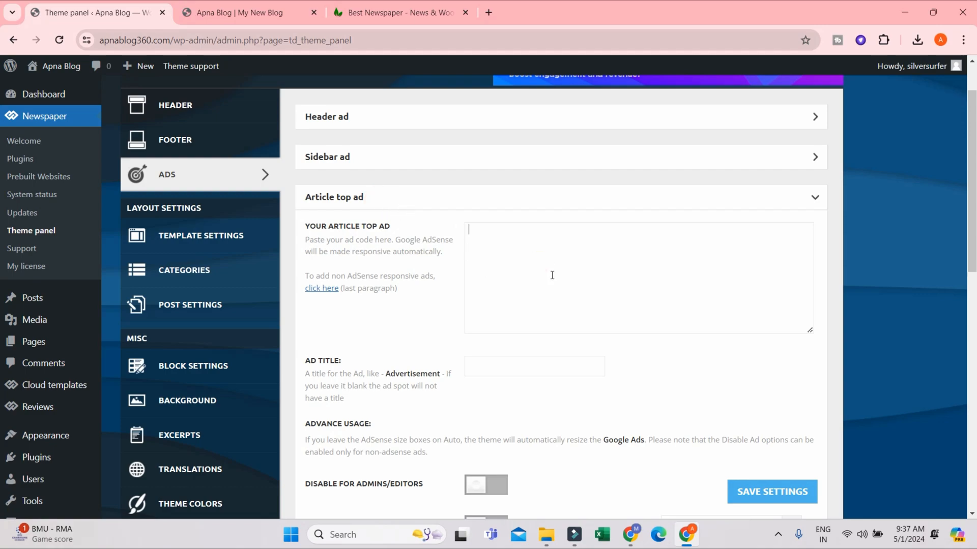
click(219, 12)
scroll(577, 323, up, 10)
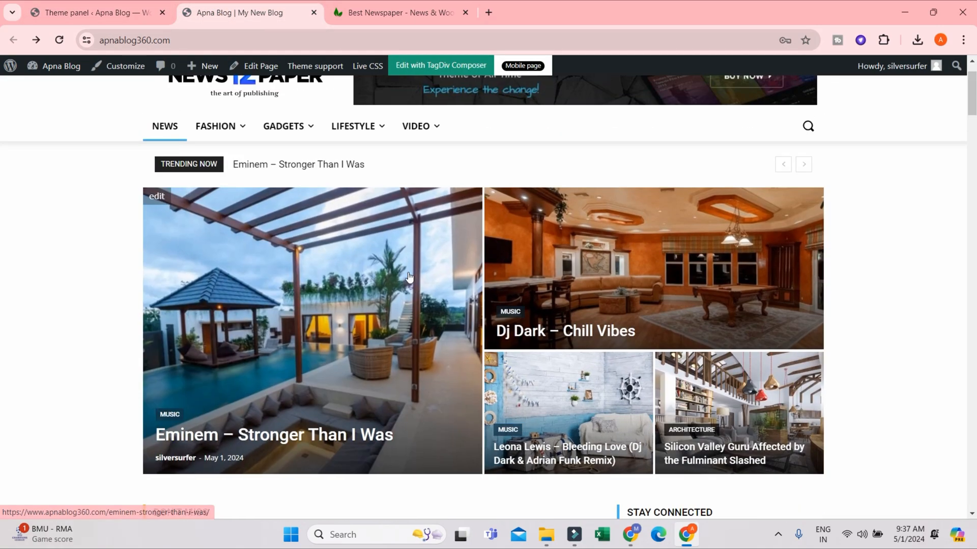
scroll(465, 276, up, 1)
click(370, 367)
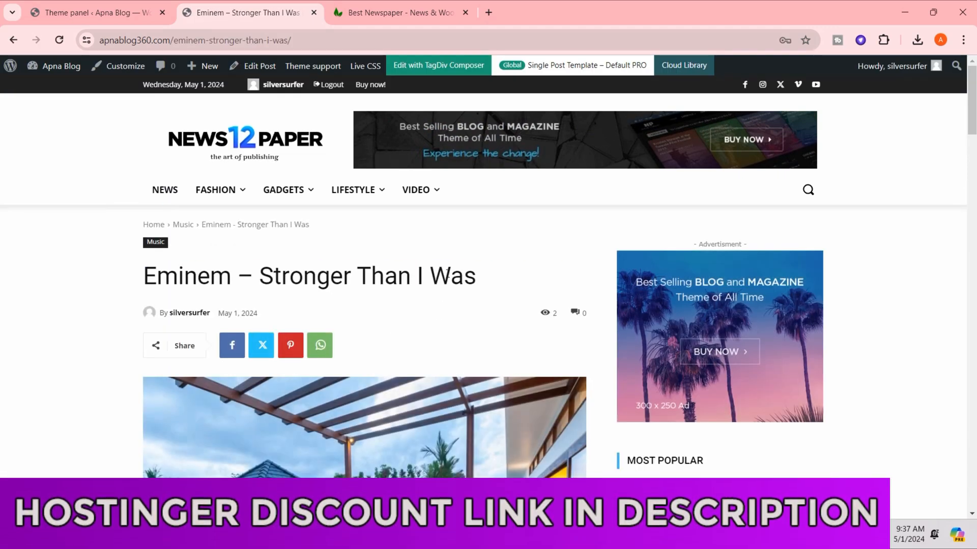
Examine the areas around the post's title and featured image and the sidebar advertisement for possible ad positions
scroll(672, 146, down, 5)
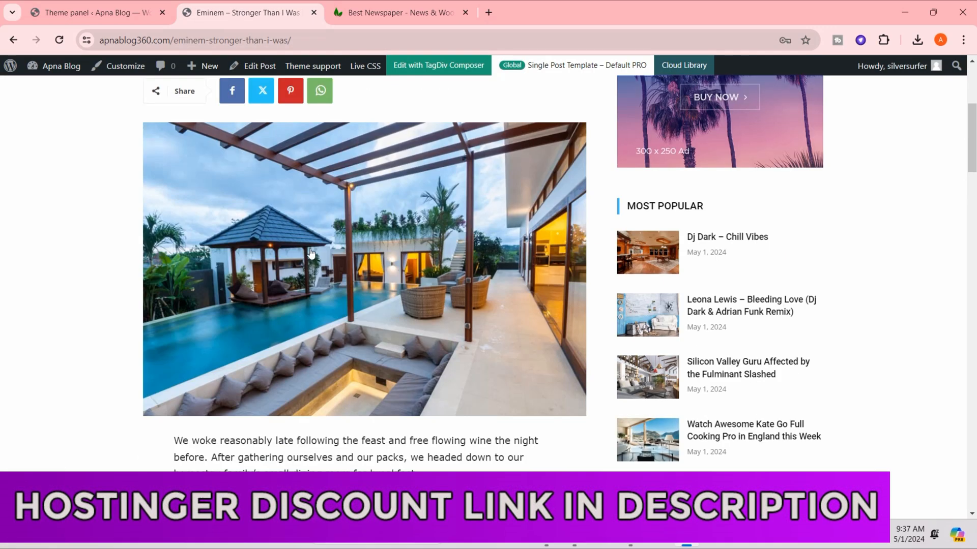
scroll(329, 199, up, 4)
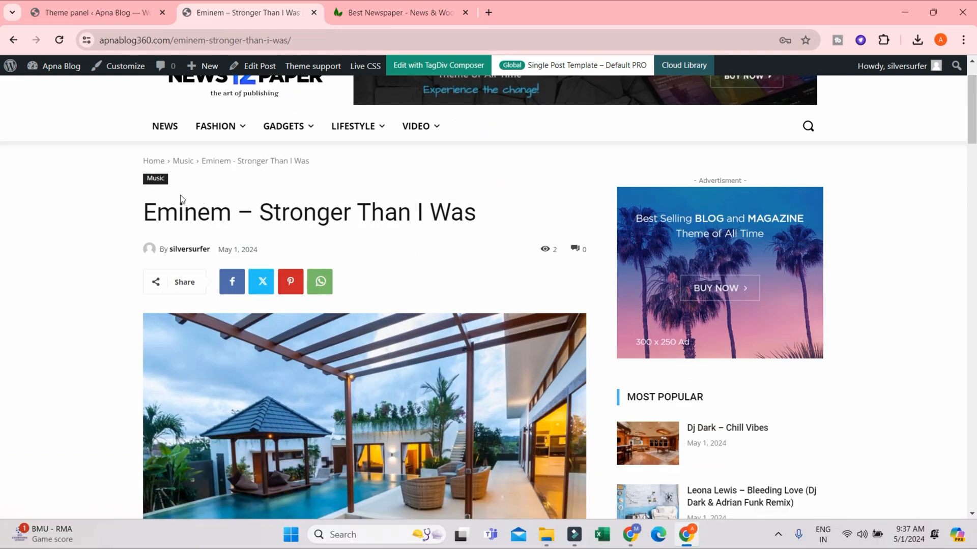
scroll(210, 225, down, 4)
scroll(185, 270, up, 5)
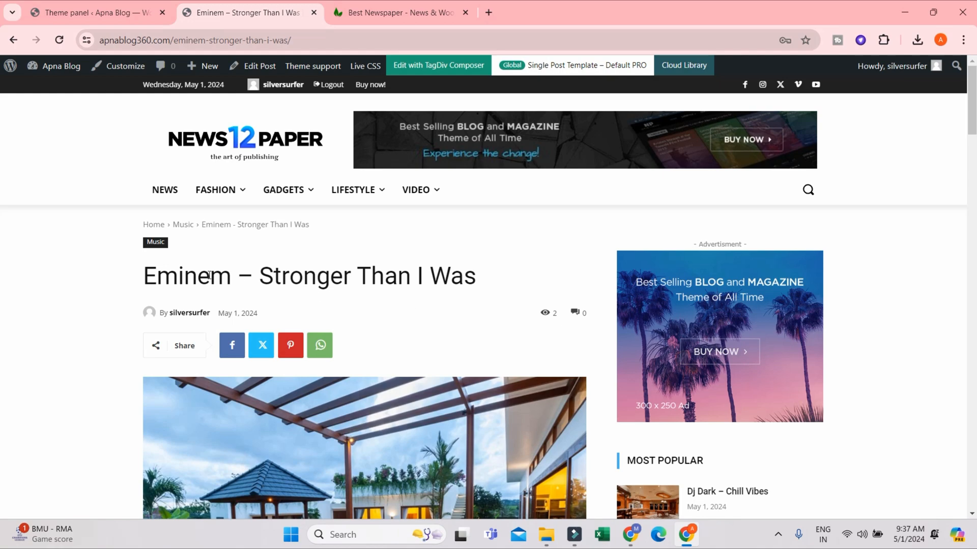
scroll(740, 327, down, 4)
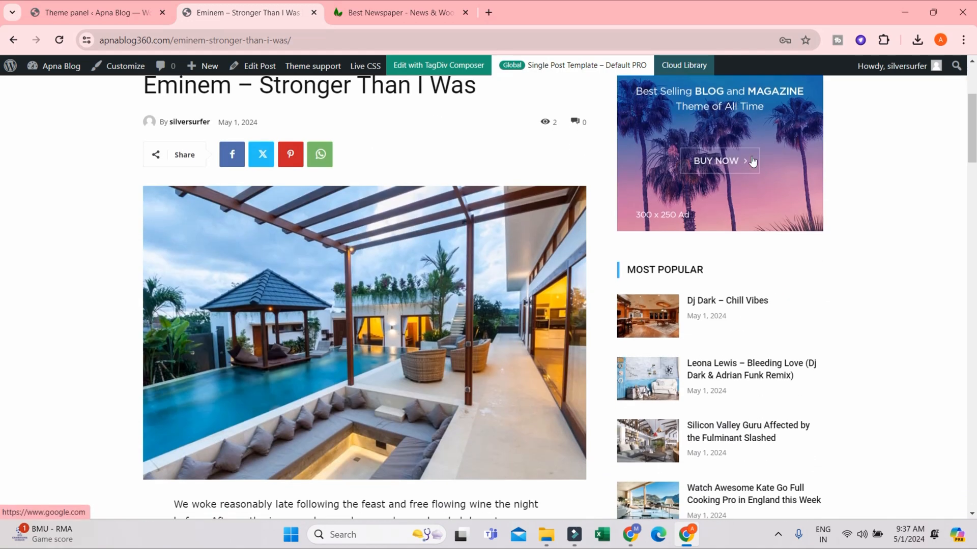
scroll(748, 264, up, 3)
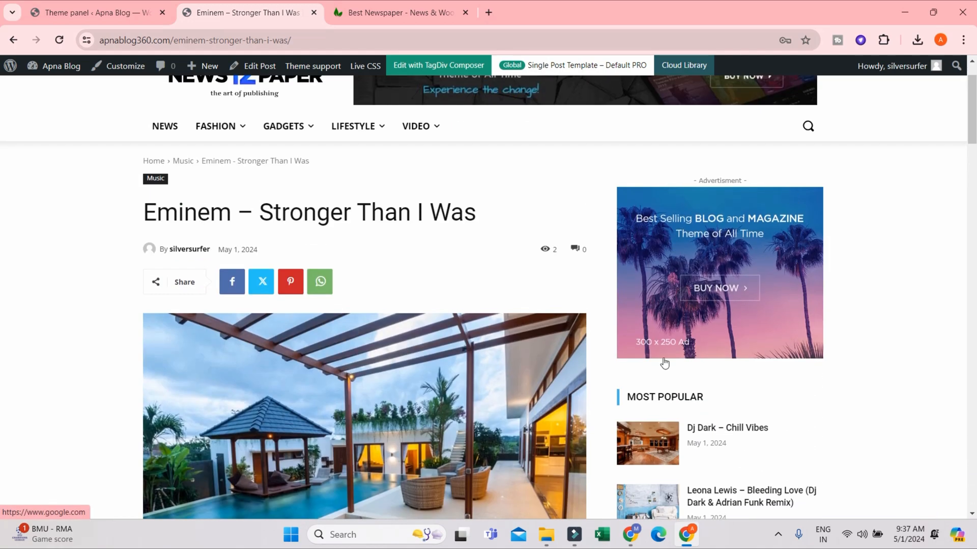
Return to the theme panel and look through the remaining article and custom ad sections
click(84, 5)
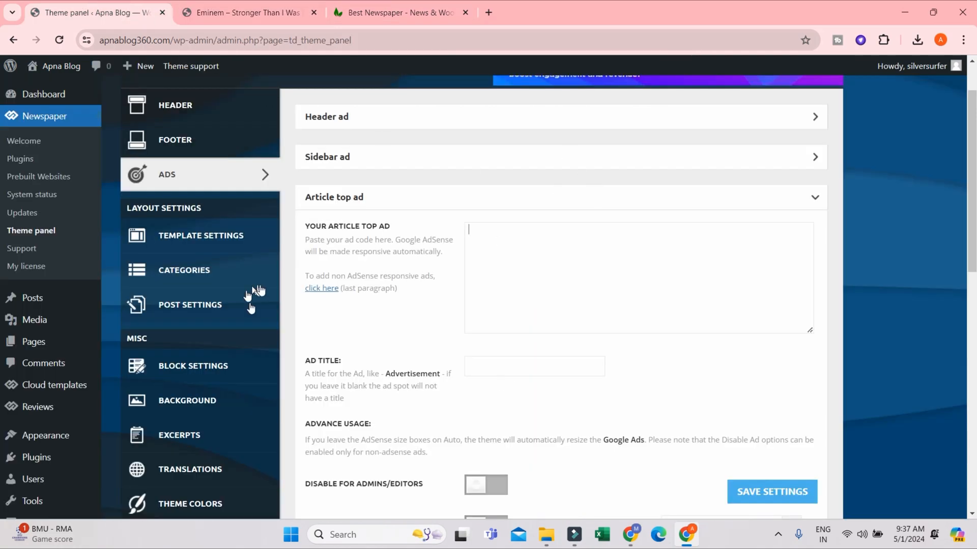
scroll(193, 351, down, 6)
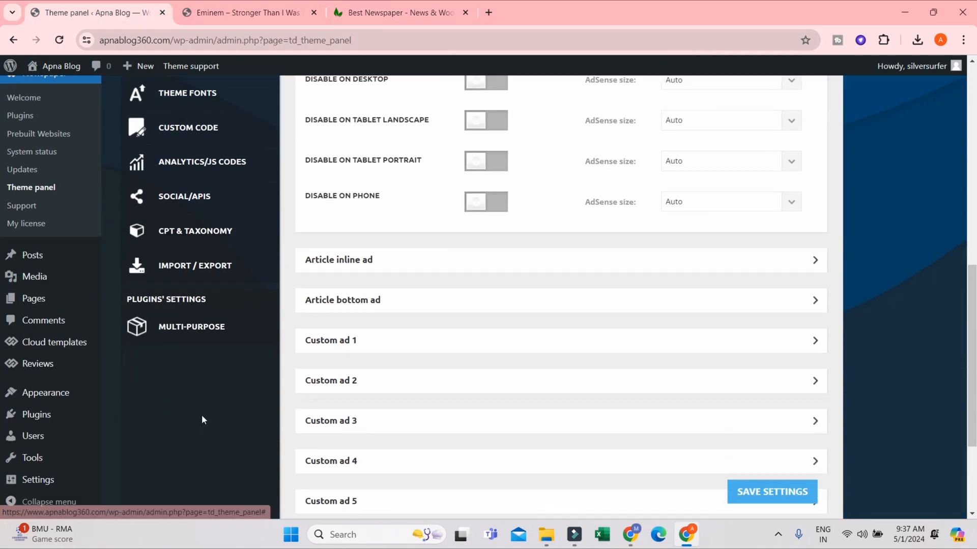
scroll(203, 356, up, 8)
Open the Footer settings and try switching Footer Delayed Load on and back off
click(186, 220)
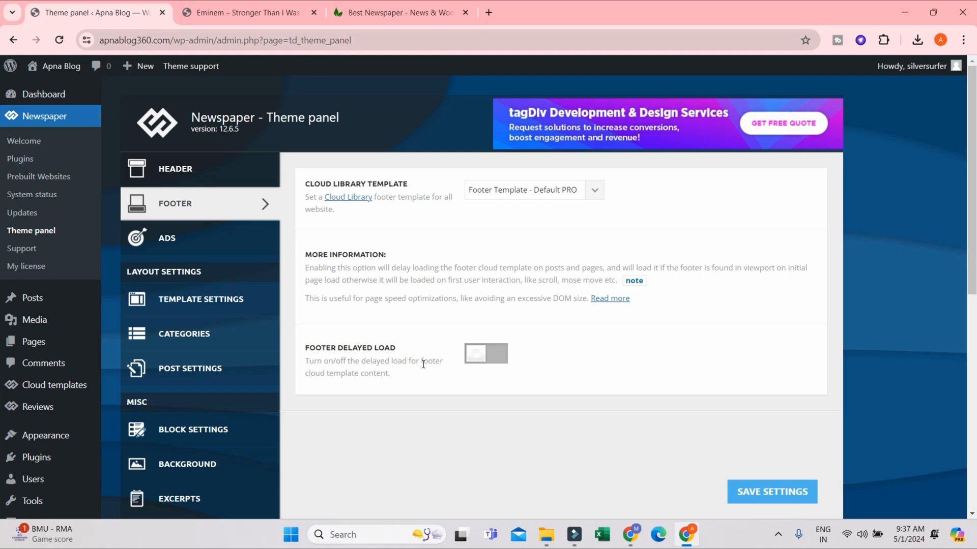
click(486, 365)
click(486, 359)
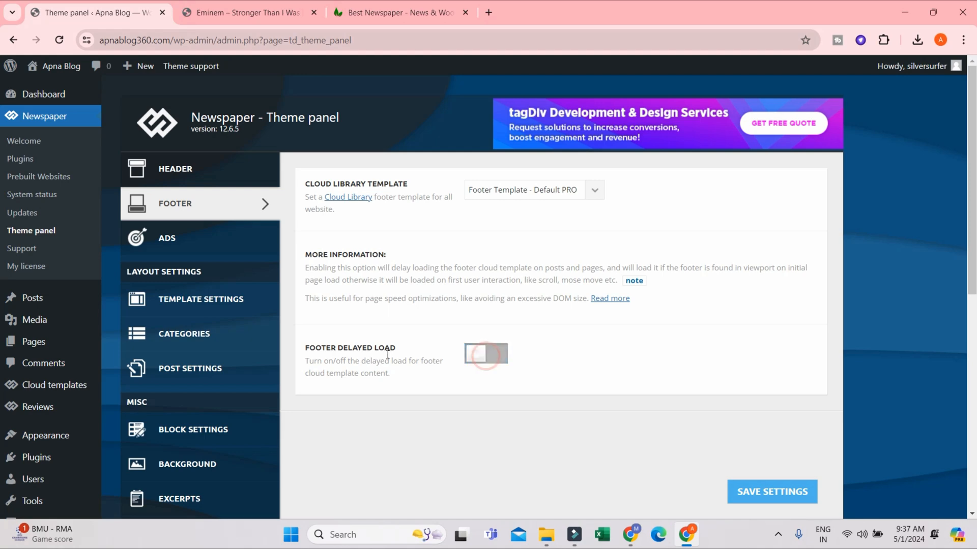
Open the list of all posts and look through the demo posts with their categories
click(63, 299)
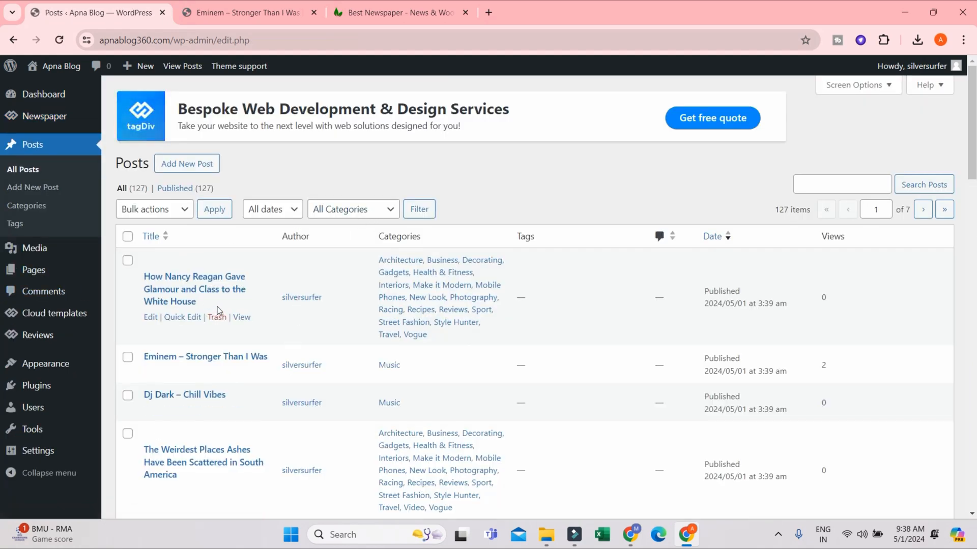
scroll(219, 310, down, 12)
scroll(285, 425, up, 12)
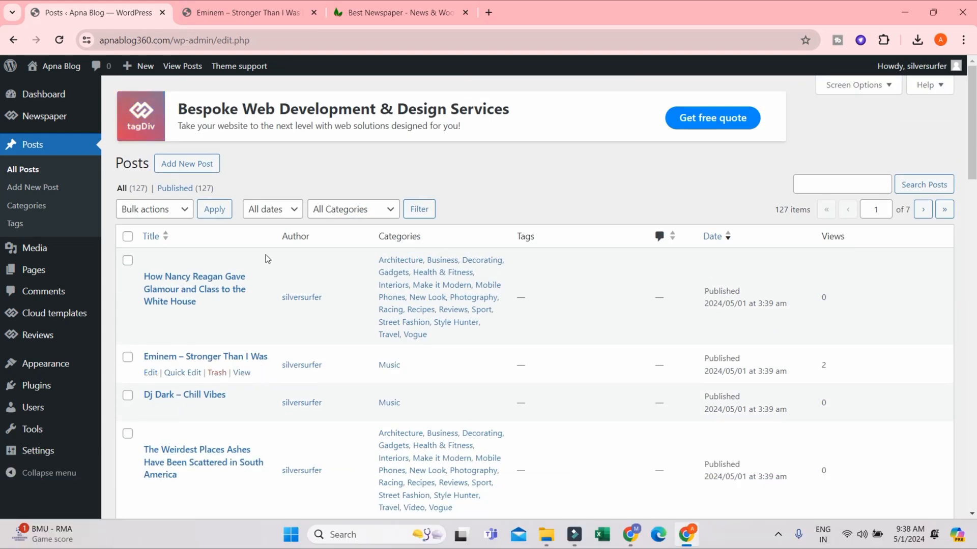
Review the Eminem – Stronger Than I Was post and its header menus, and return to the homepage's featured posts through NEWS
click(237, 12)
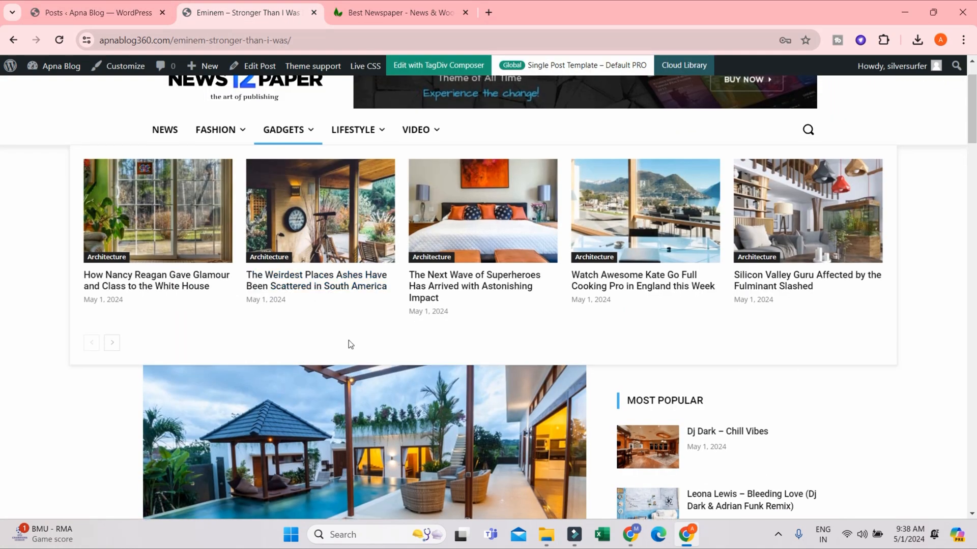
scroll(349, 341, up, 2)
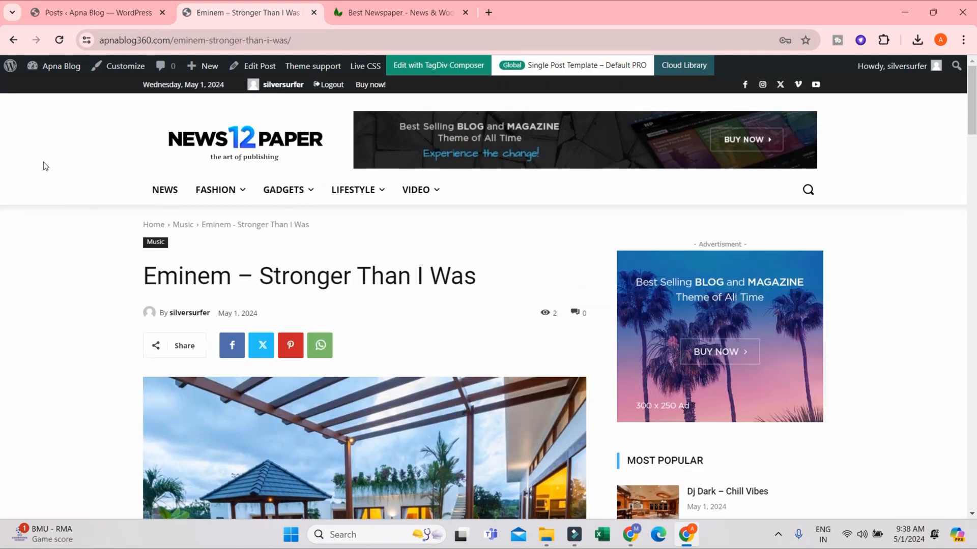
scroll(472, 374, down, 5)
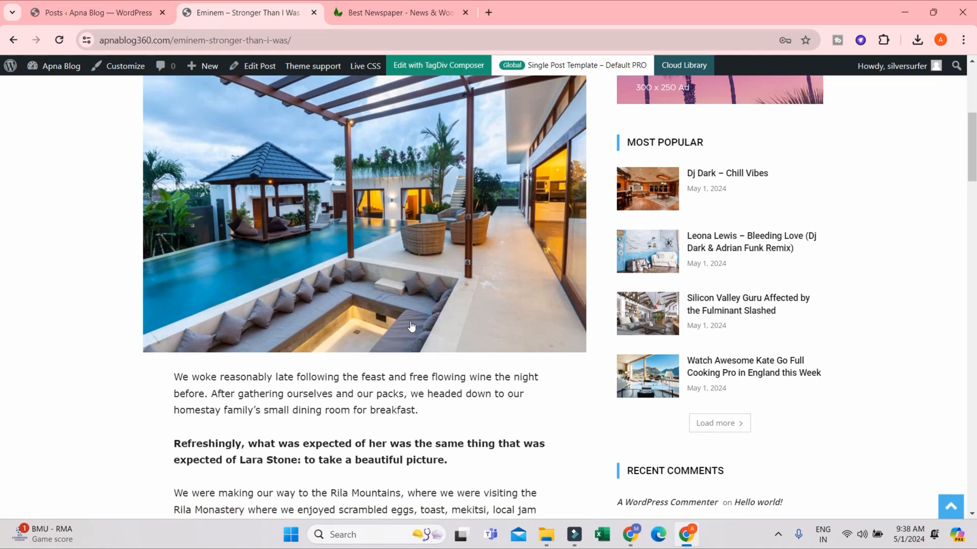
scroll(375, 323, up, 5)
mouse_move(232, 189)
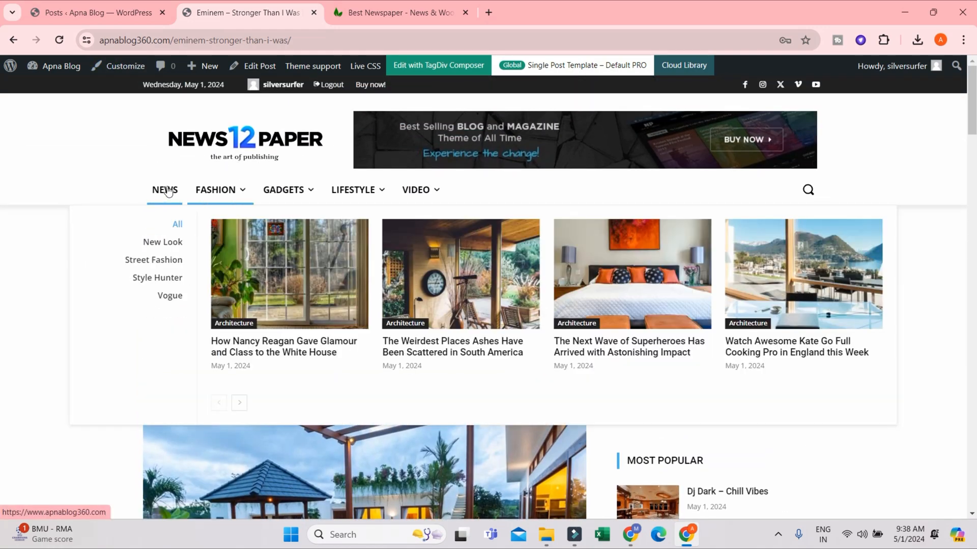
click(457, 358)
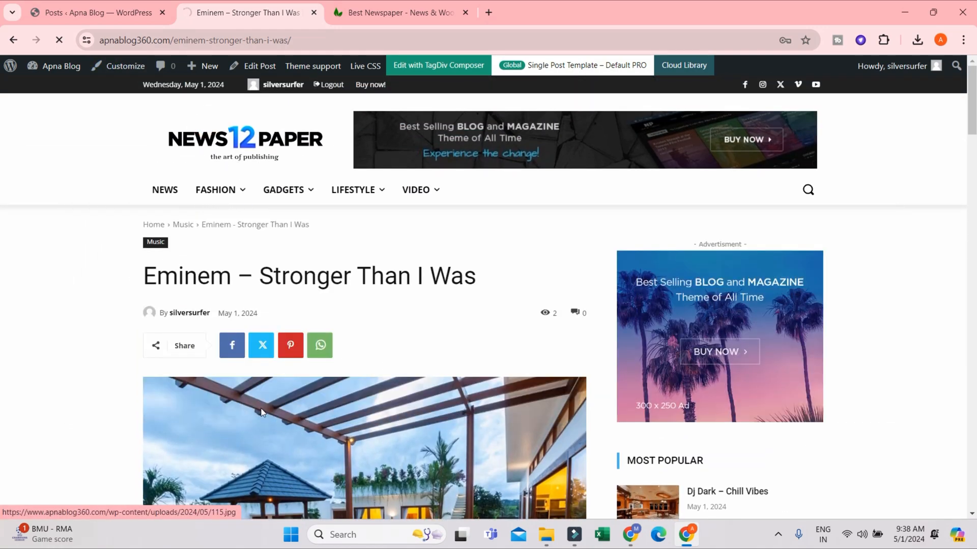
scroll(147, 245, down, 3)
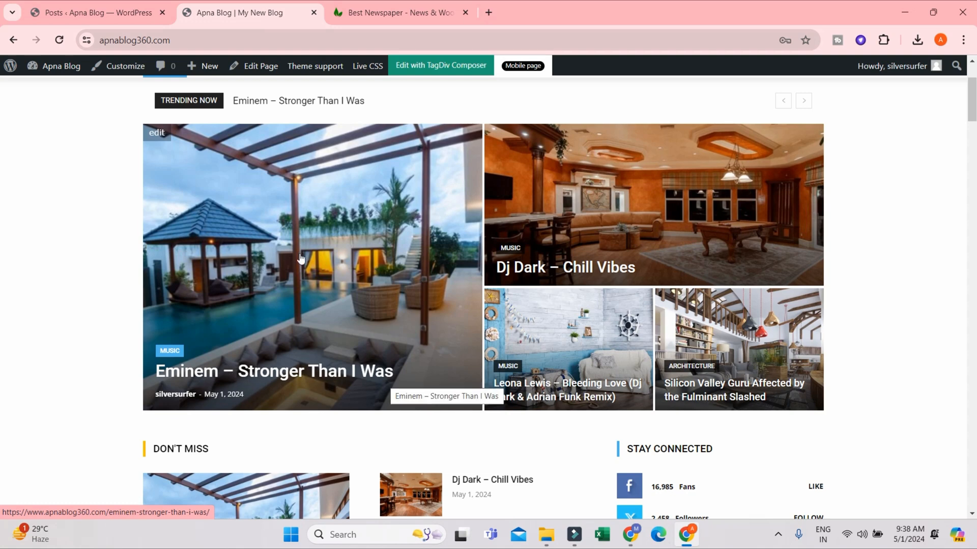
Open the Eminem – Stronger Than I Was post for editing from the posts list
click(134, 8)
mouse_move(137, 306)
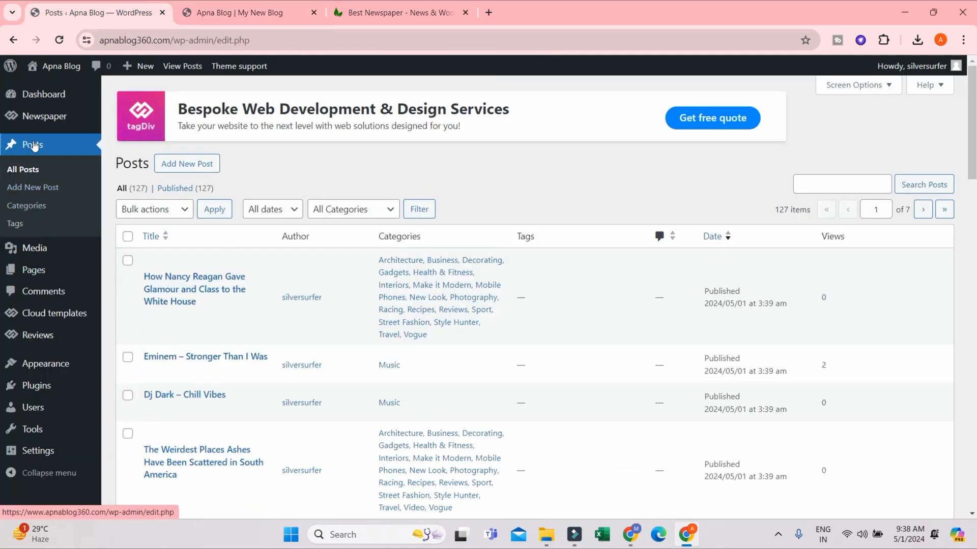
mouse_move(148, 362)
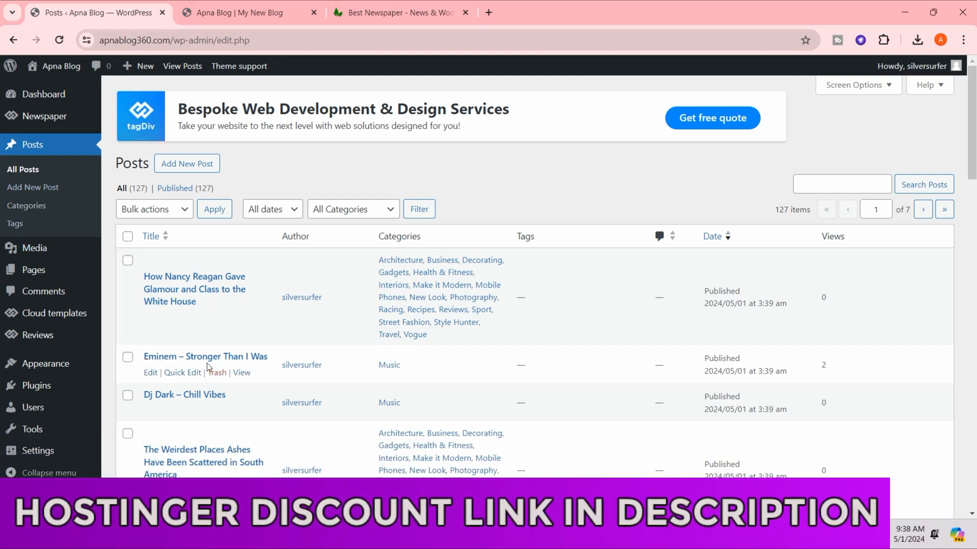
click(152, 372)
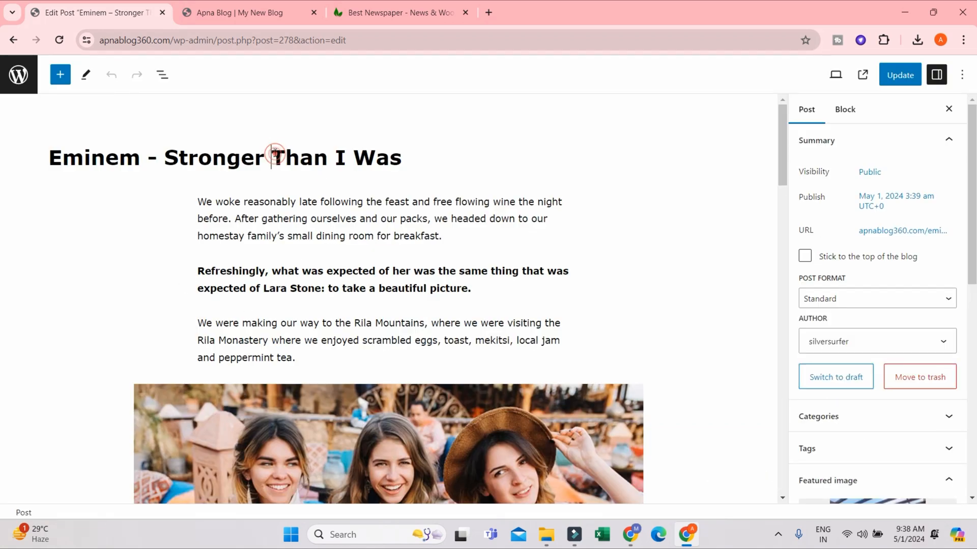
Replace the post's title with "Best Desert Air Cooler 2024" and update the post
click(437, 159)
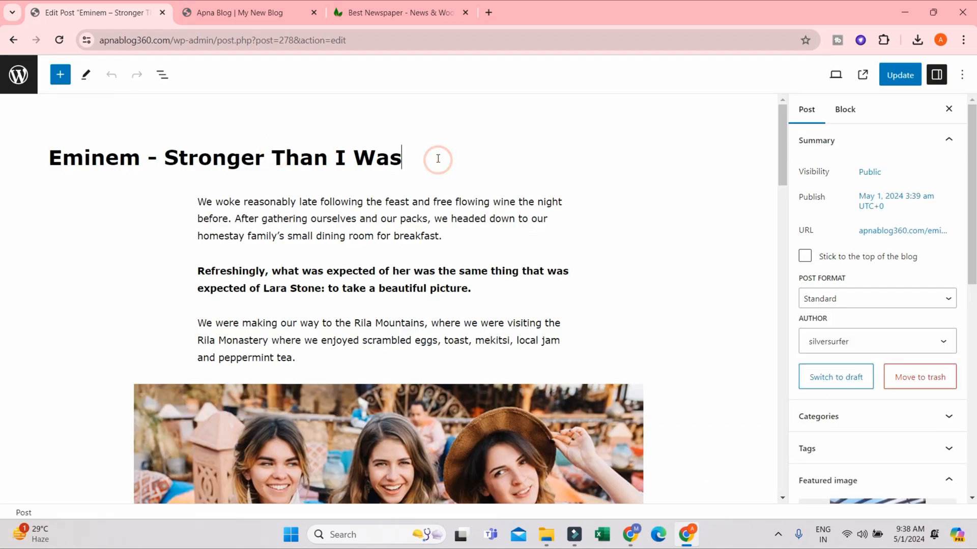
click(837, 109)
click(293, 153)
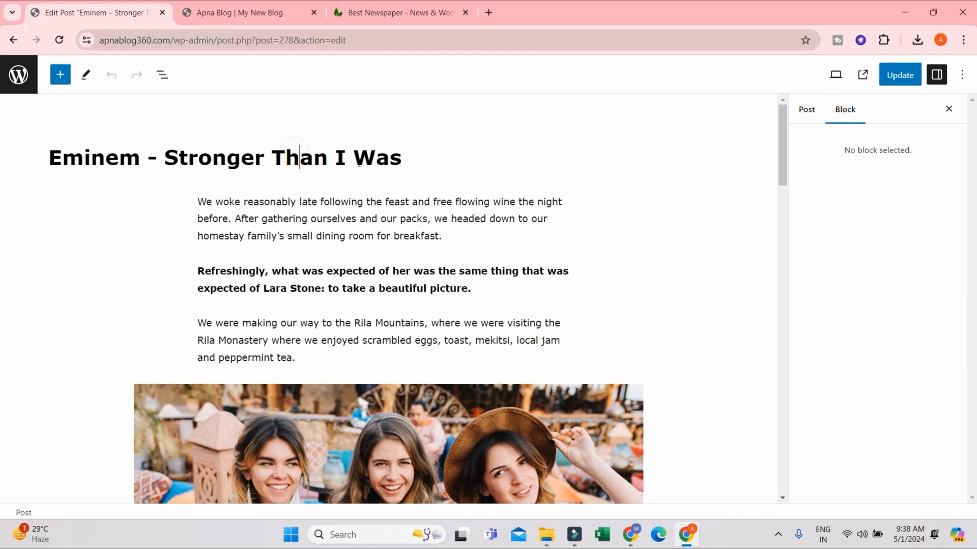
click(424, 158)
drag(408, 154, 48, 159)
triple_click(415, 158)
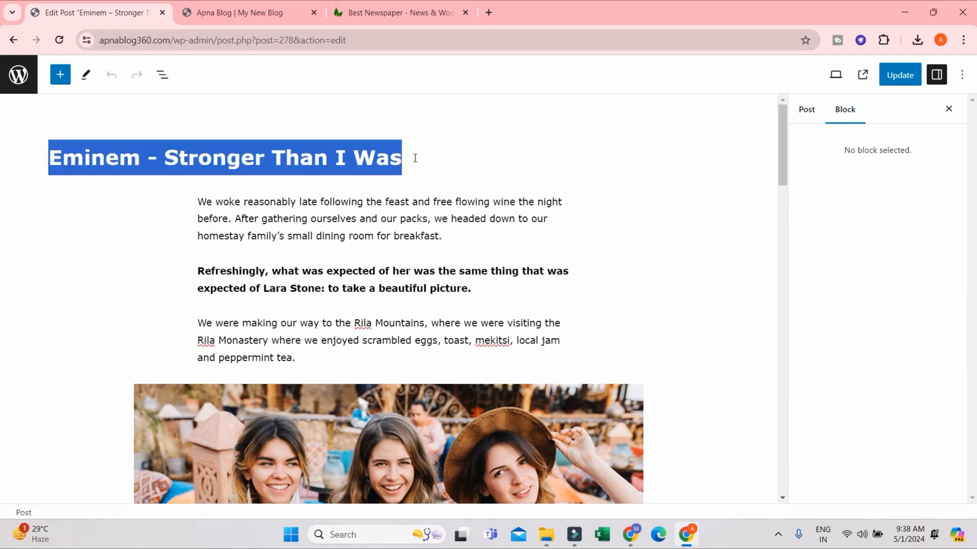
text(Best )
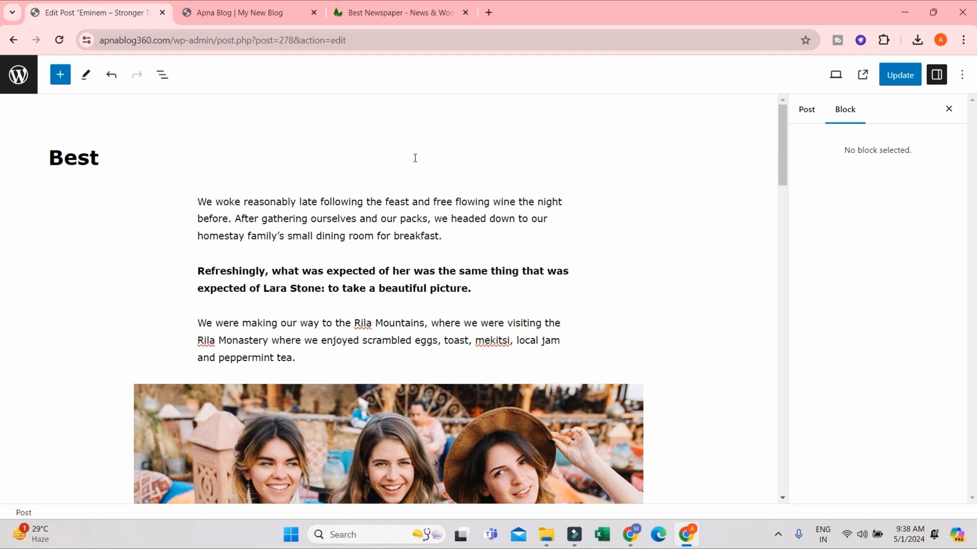
text(Desr)
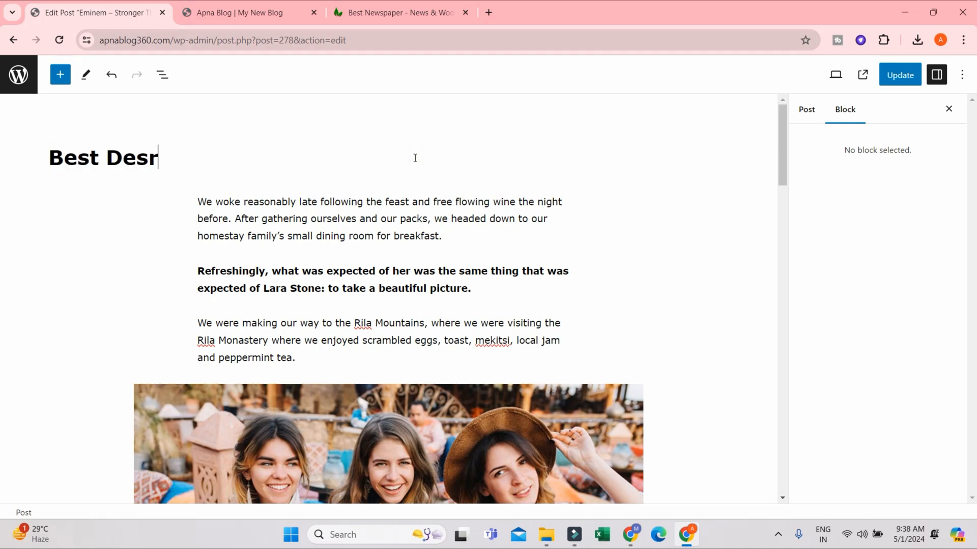
key(BackSpace)
text(ert A)
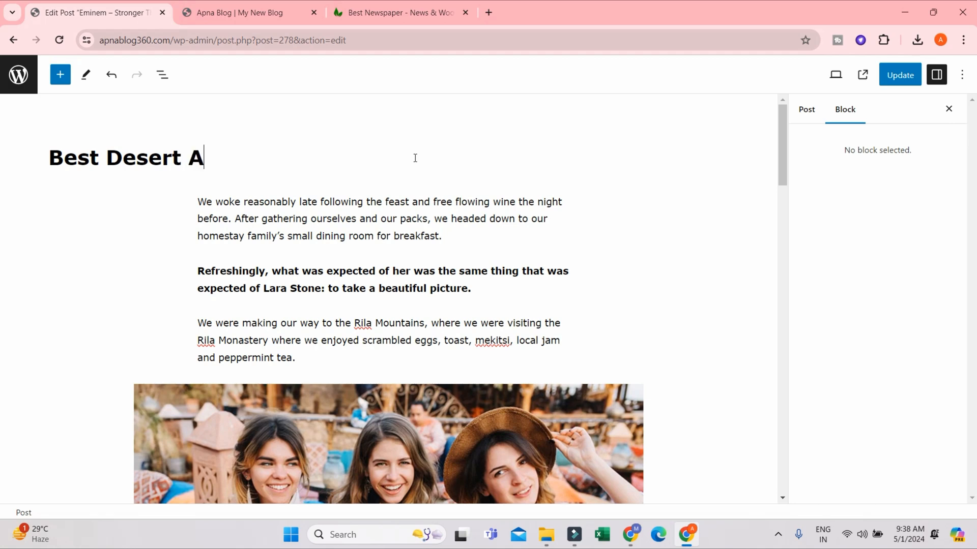
text(ir Cool)
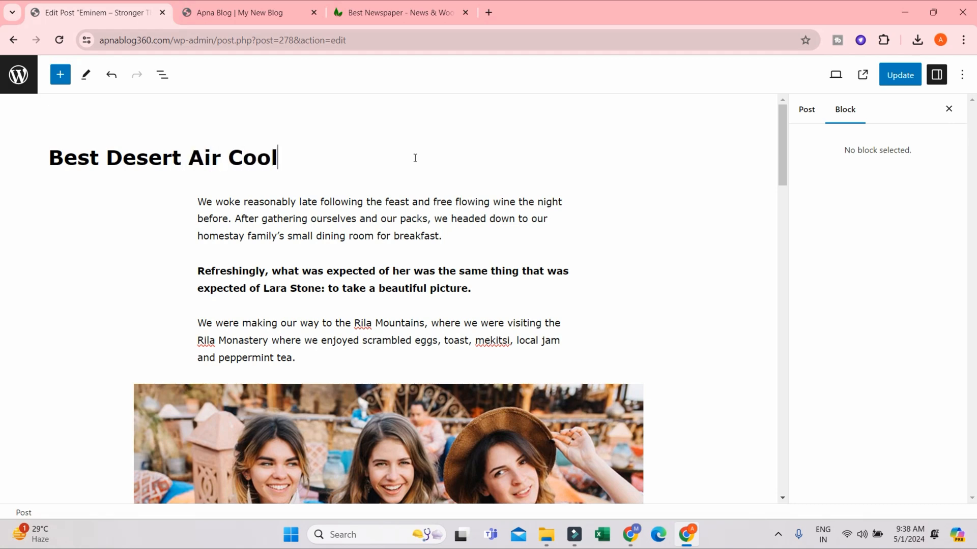
text(er 2024)
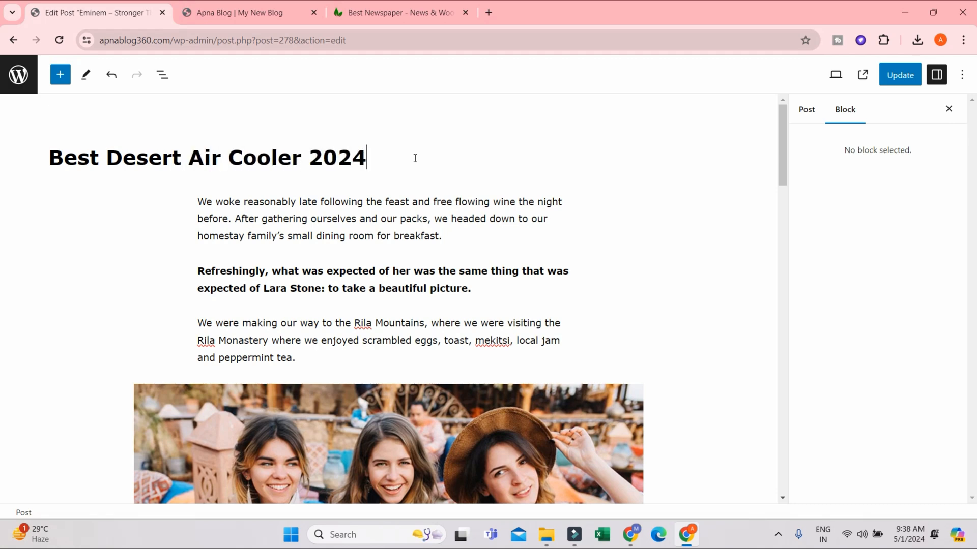
click(900, 74)
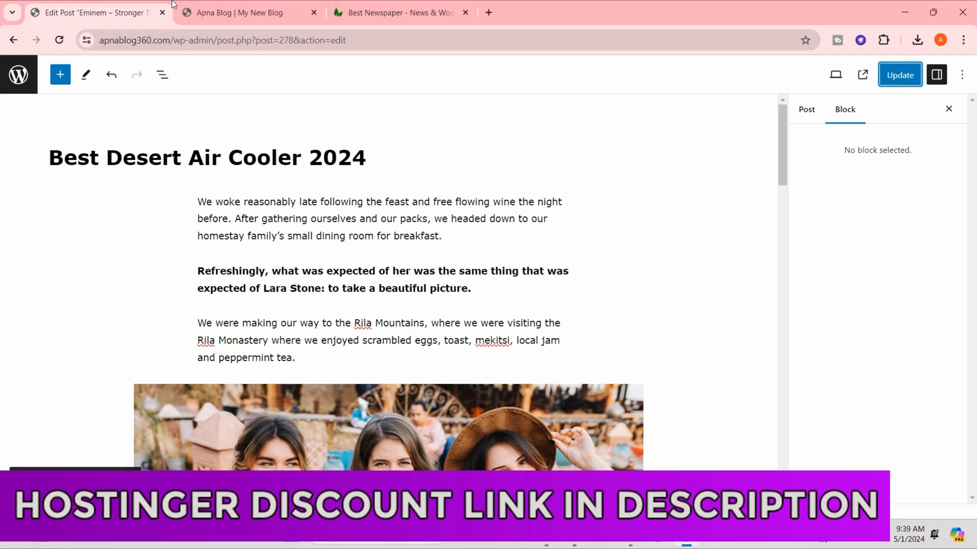
Reload the blog's homepage and check the retitled post in the featured grid
click(260, 14)
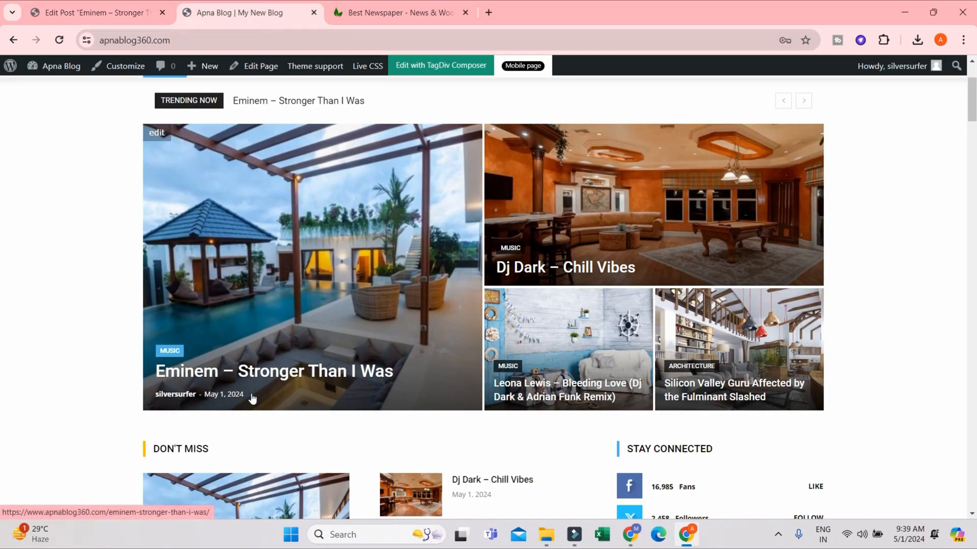
scroll(307, 247, down, 5)
scroll(307, 247, up, 5)
click(60, 41)
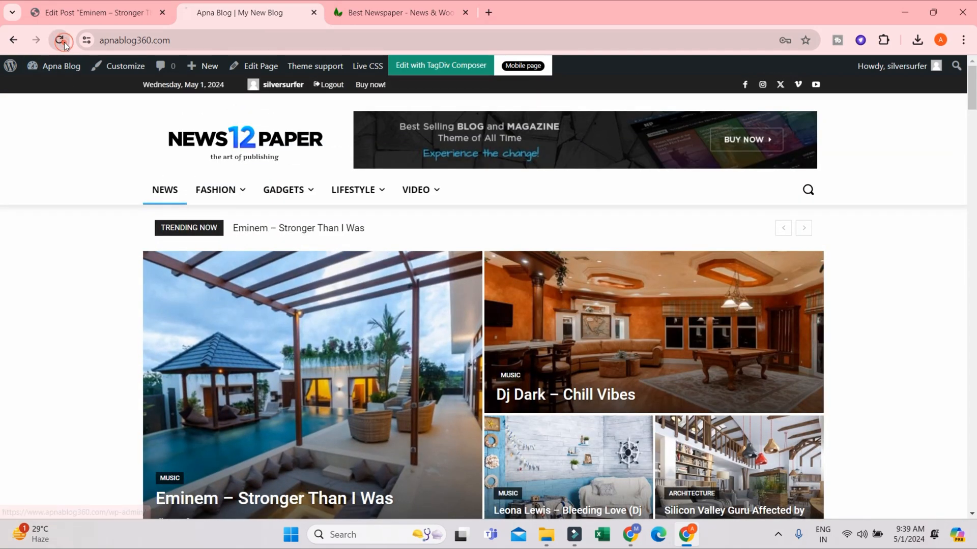
scroll(246, 181, down, 3)
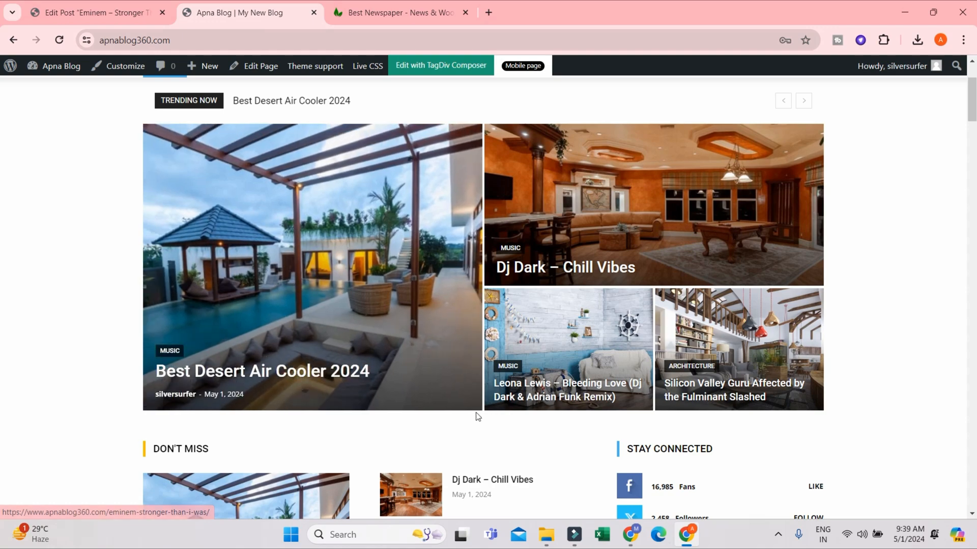
Look through the post's body content and Post Settings in the editor, comparing it with the featured post on the homepage
click(84, 13)
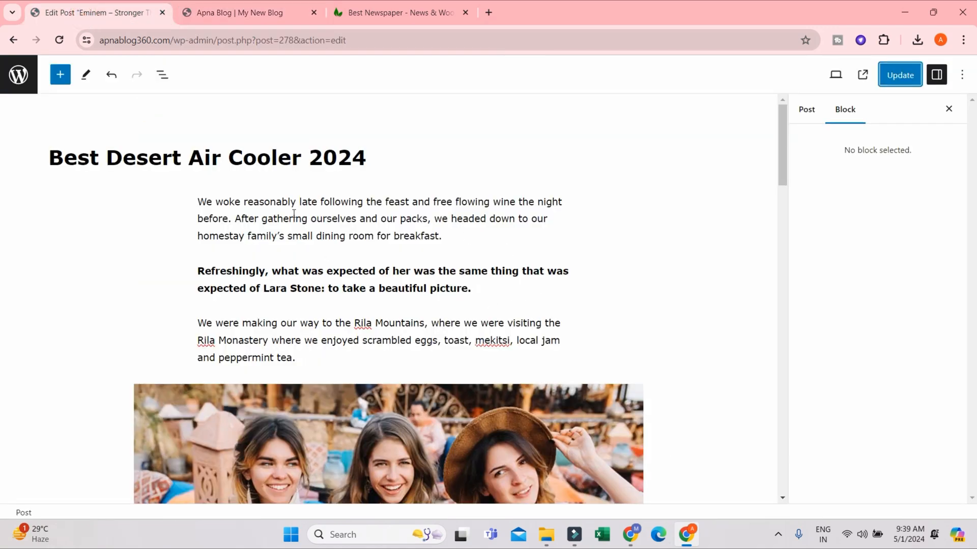
click(183, 6)
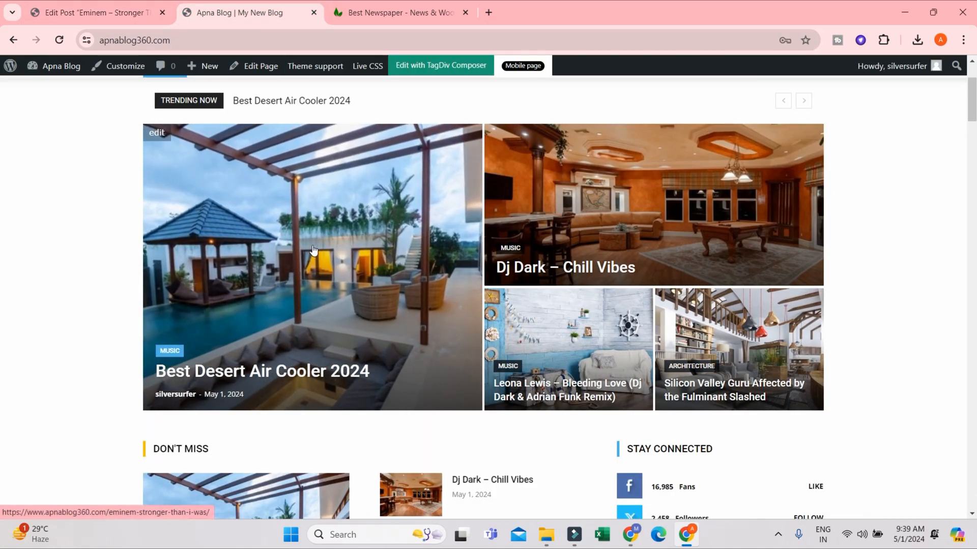
click(118, 6)
scroll(769, 286, down, 1)
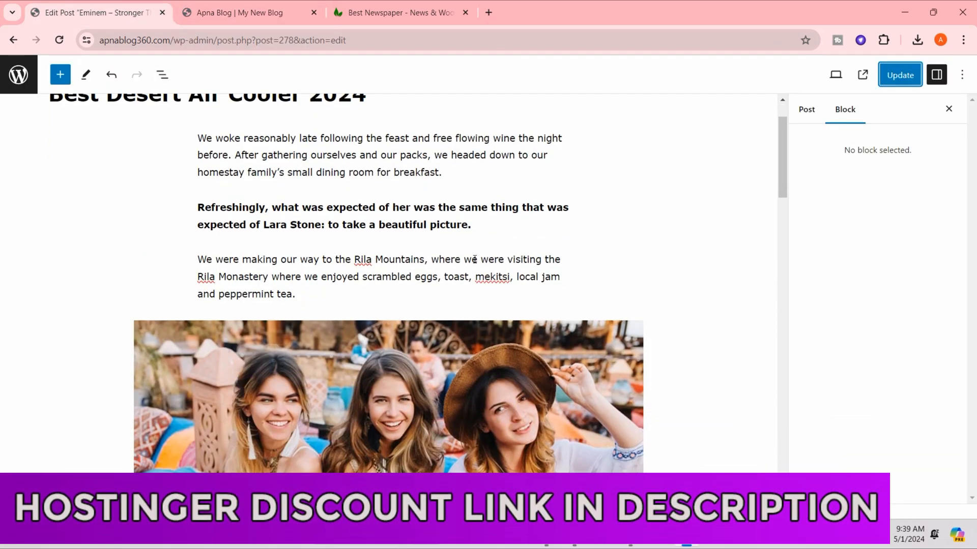
click(193, 8)
click(151, 4)
scroll(419, 291, down, 20)
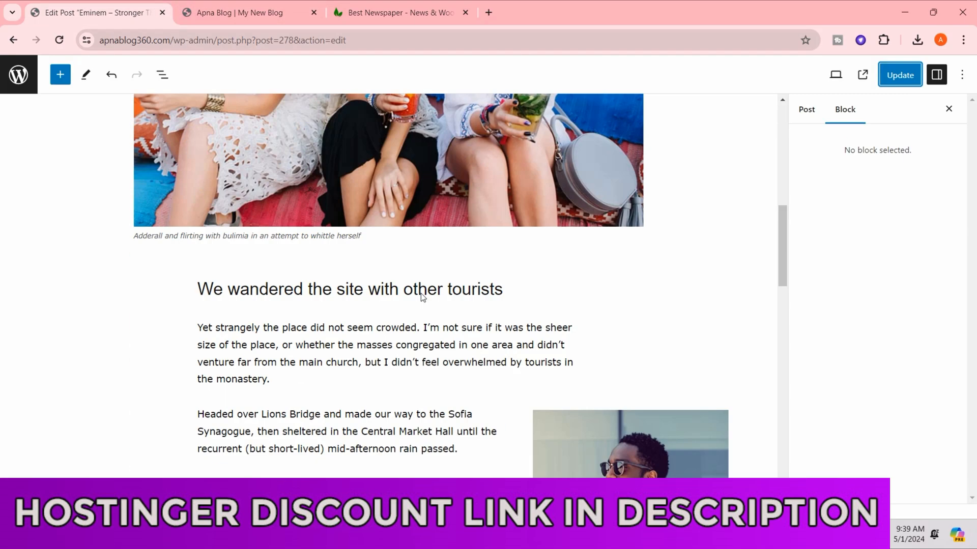
scroll(419, 290, up, 10)
scroll(420, 291, up, 15)
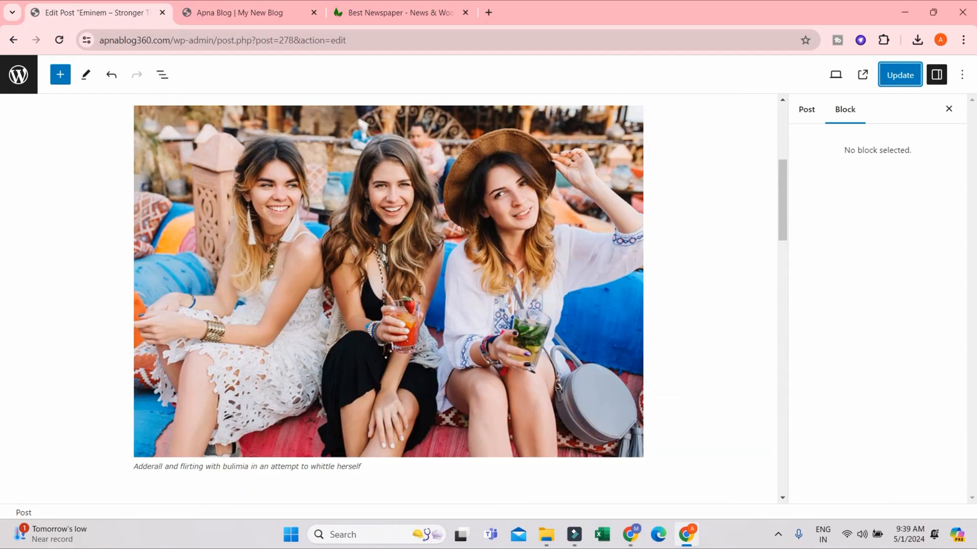
scroll(416, 293, down, 12)
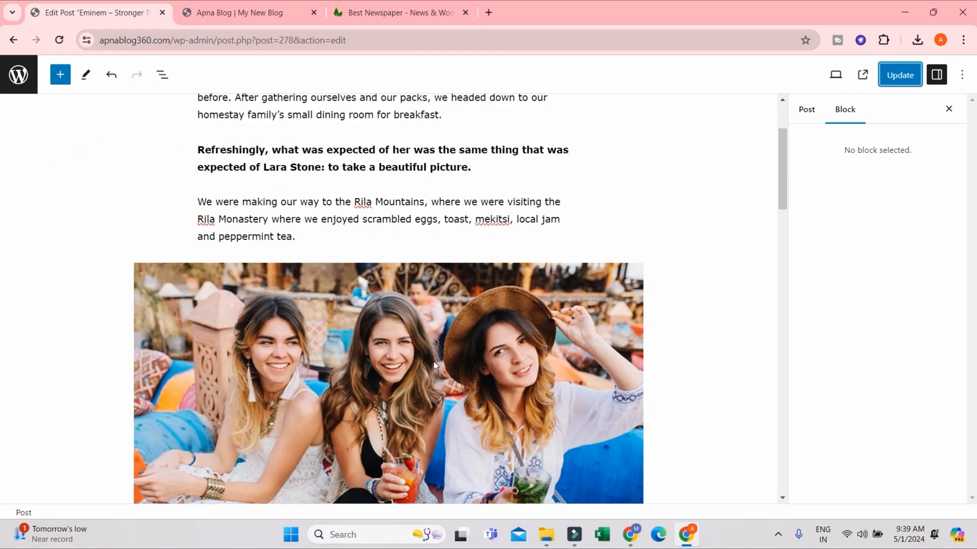
scroll(243, 336, down, 12)
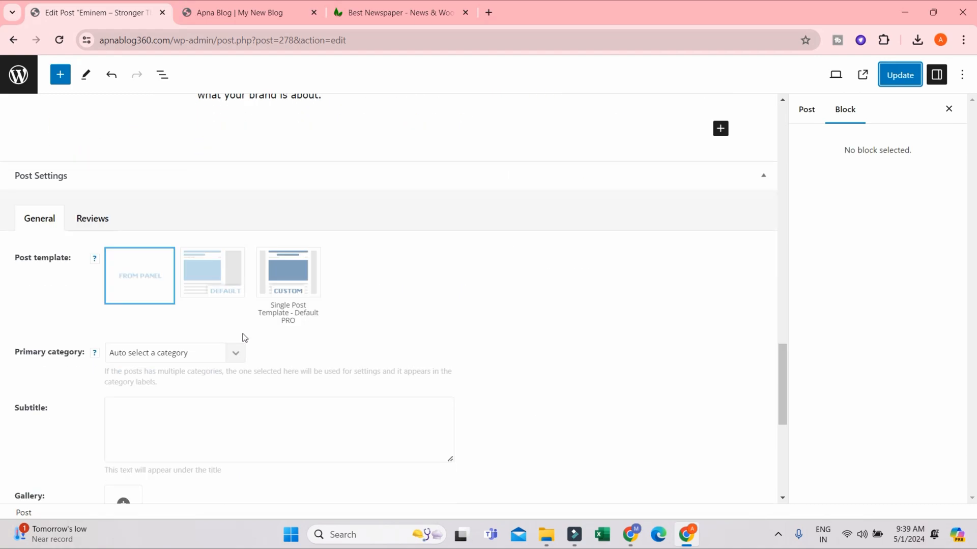
scroll(243, 335, up, 4)
click(194, 14)
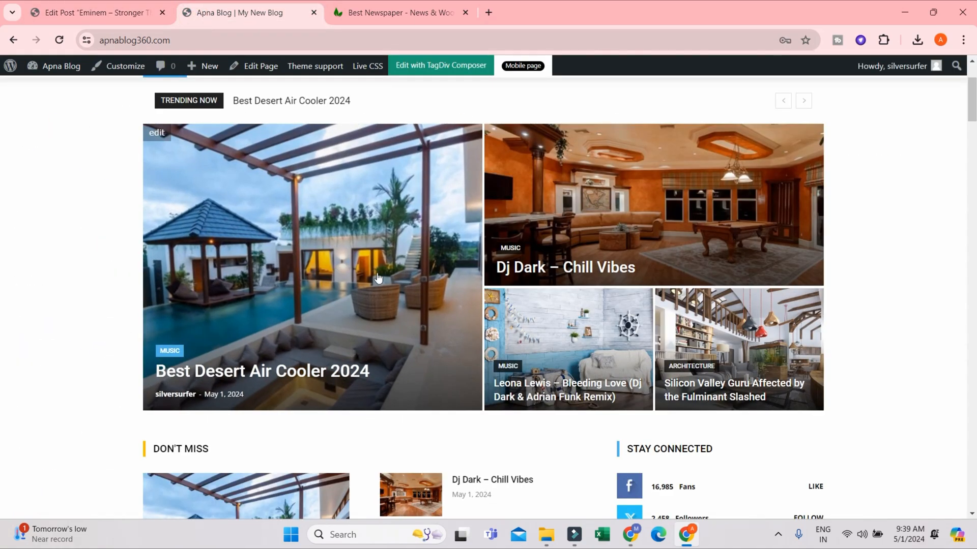
click(119, 5)
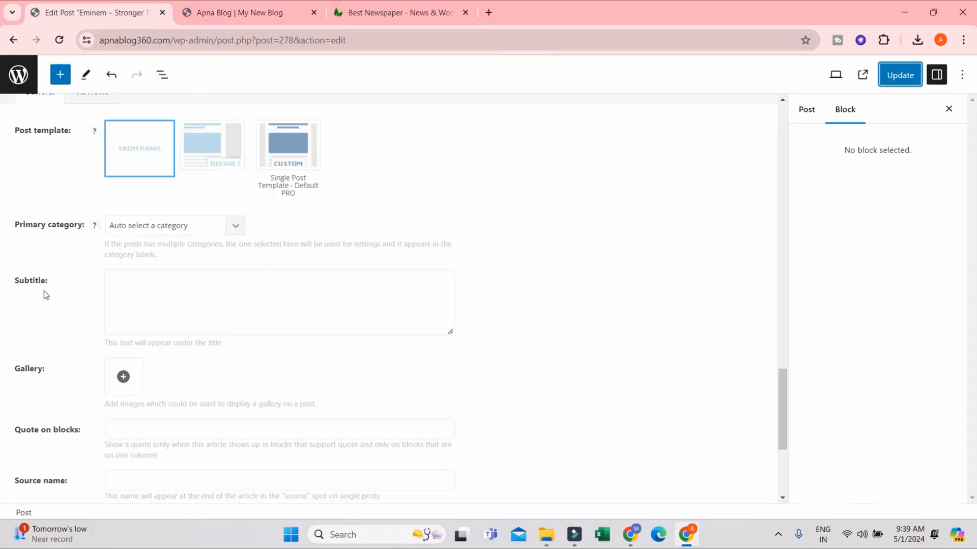
scroll(298, 144, up, 15)
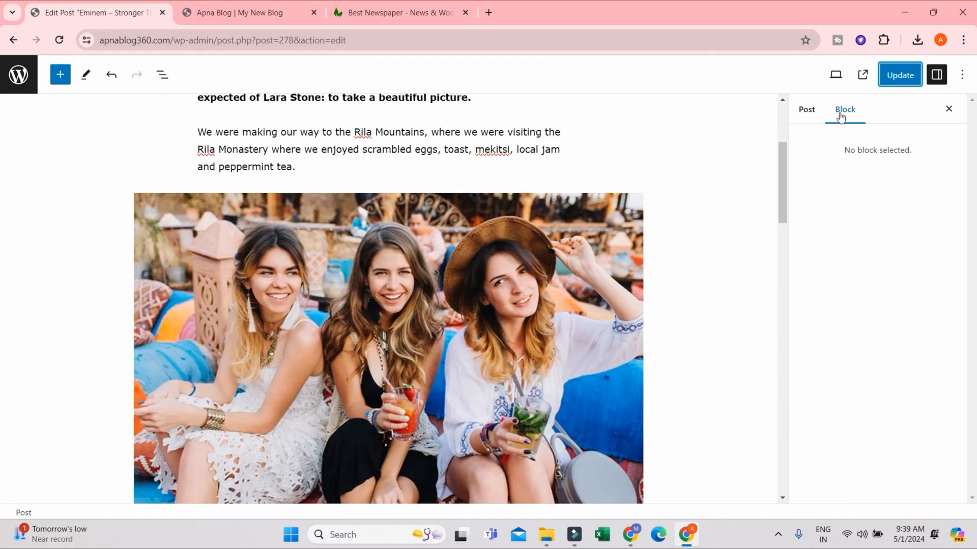
Show the post-level settings and remove the post's current featured image
click(807, 111)
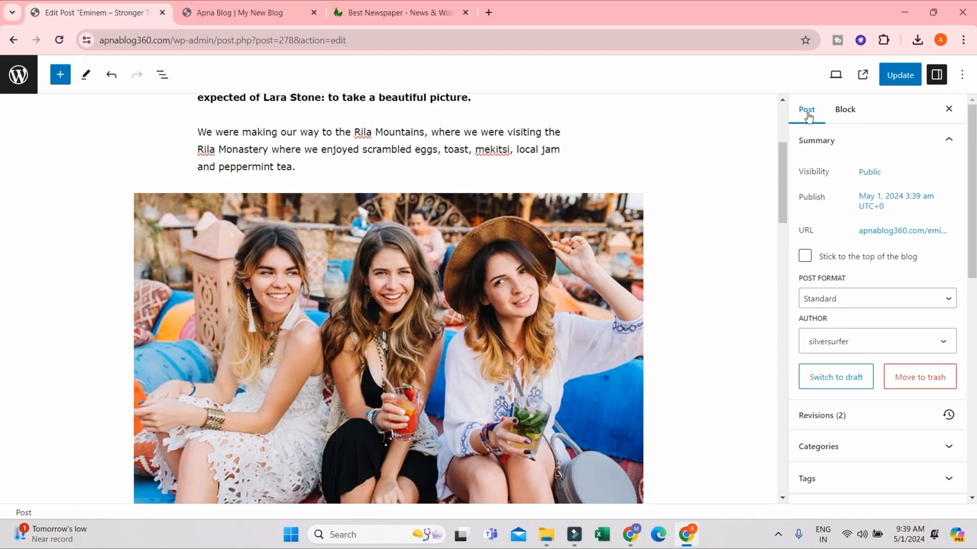
scroll(660, 237, down, 2)
scroll(913, 336, down, 5)
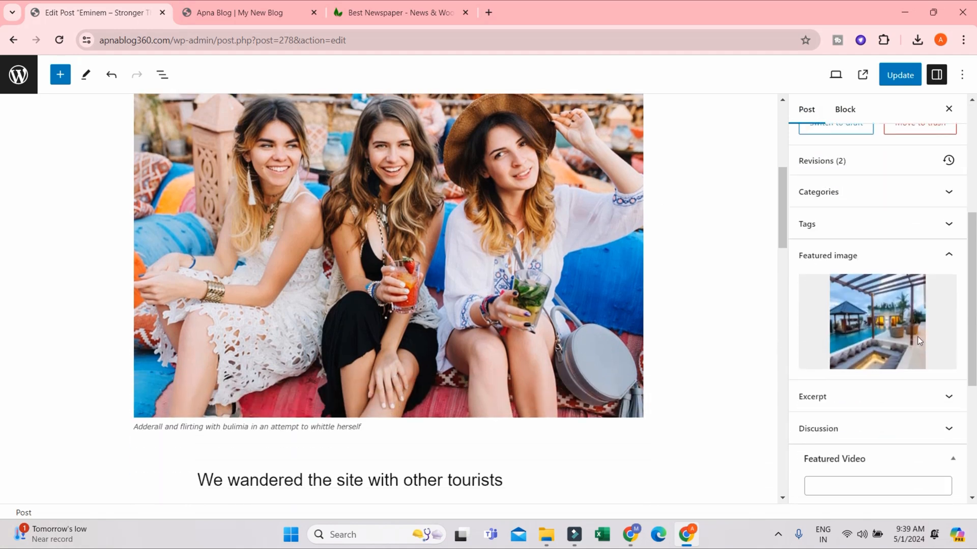
click(859, 255)
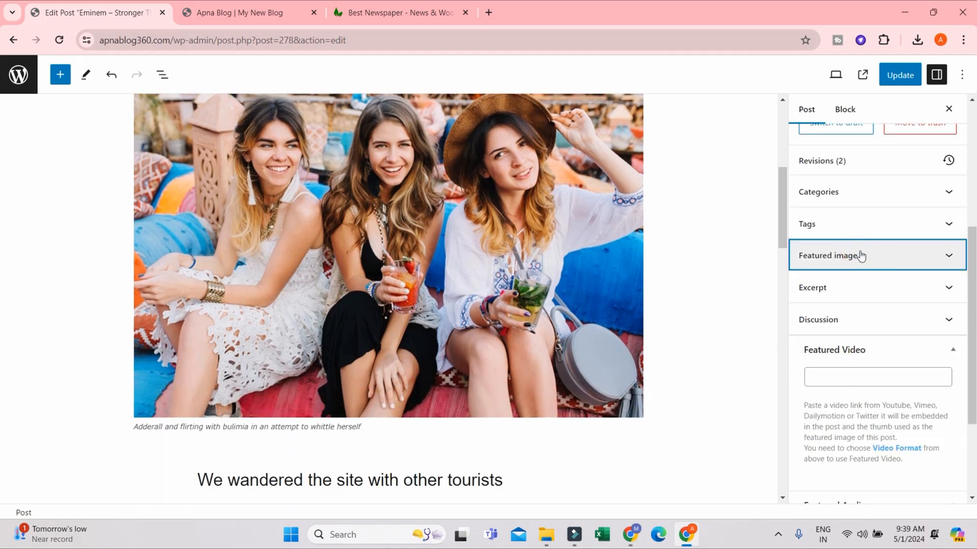
click(860, 255)
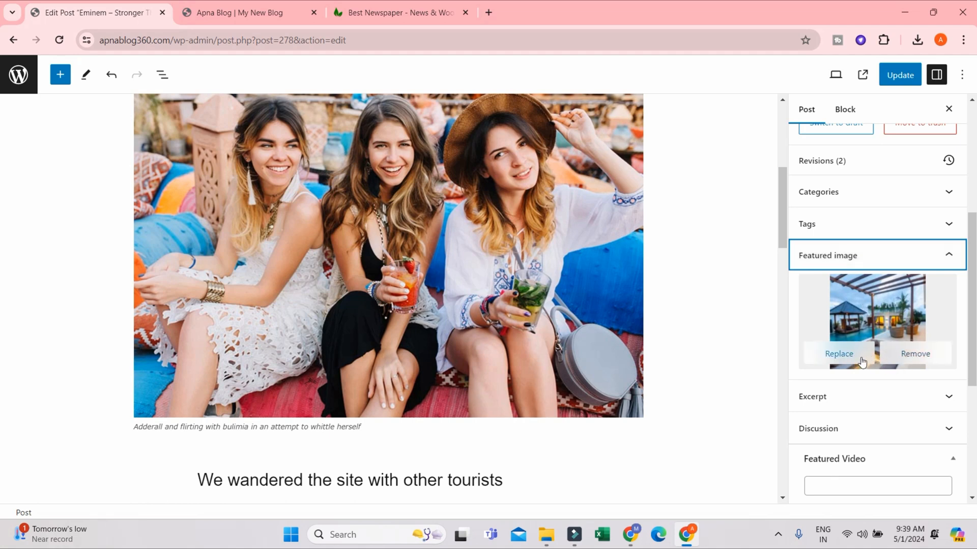
click(915, 355)
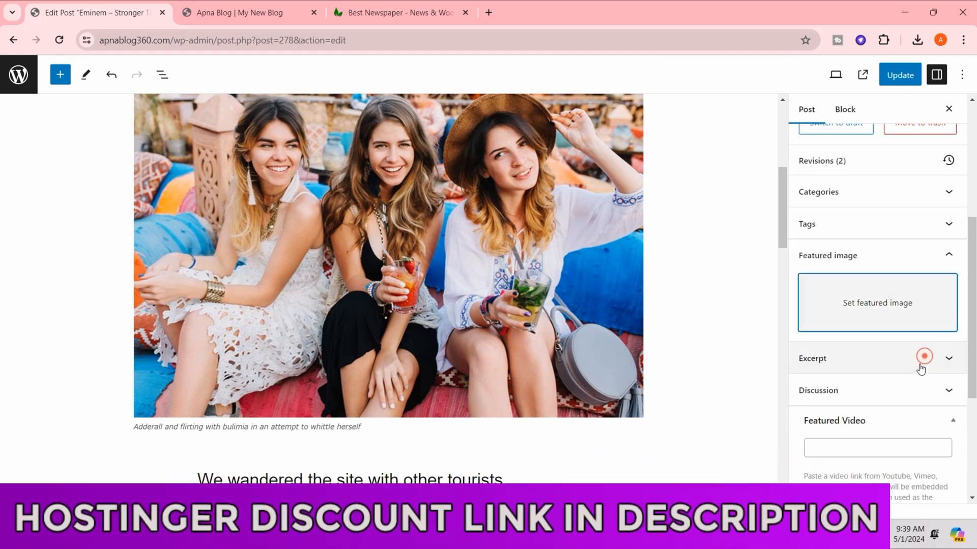
Upload panasonic 7 in 1 convertible ac.jpg from the Downloads folder and set it as the post's featured image
click(890, 311)
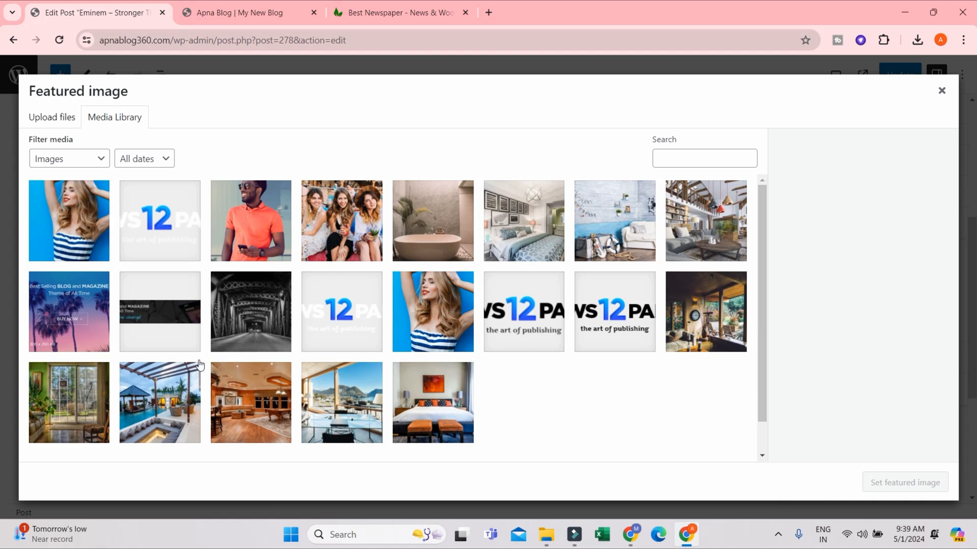
click(712, 326)
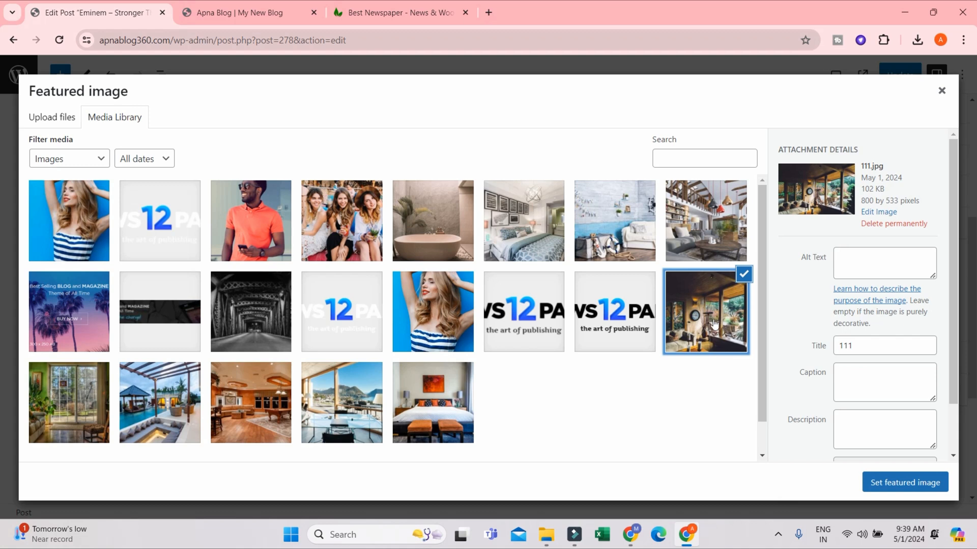
click(36, 119)
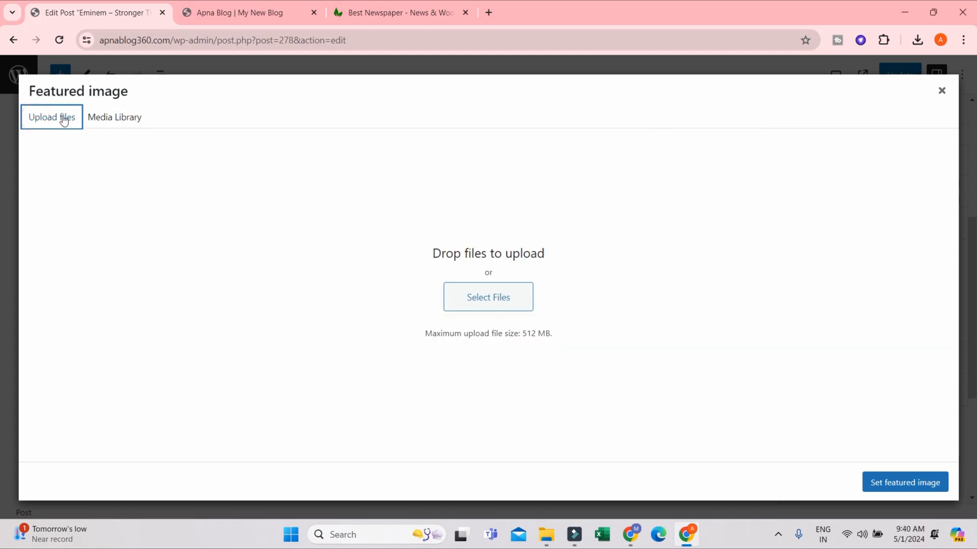
click(524, 297)
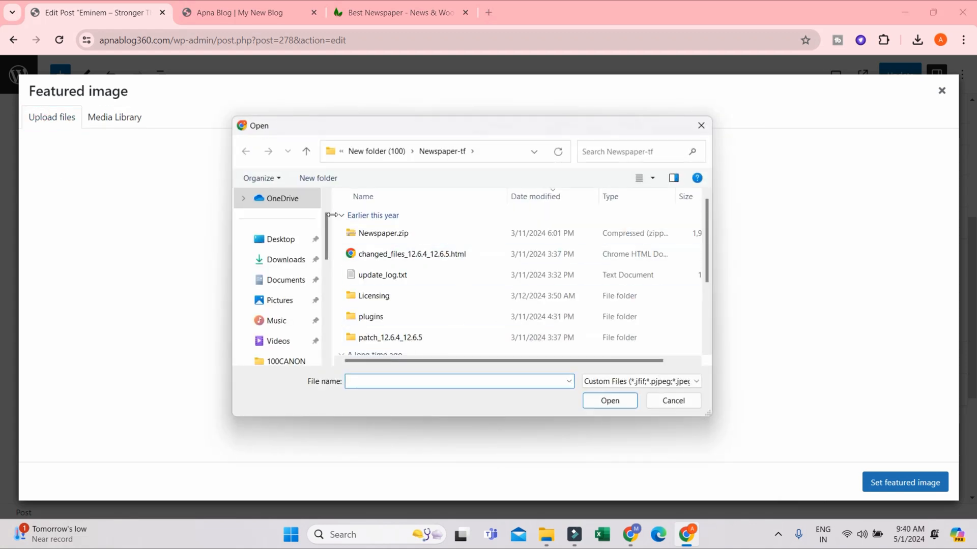
click(286, 260)
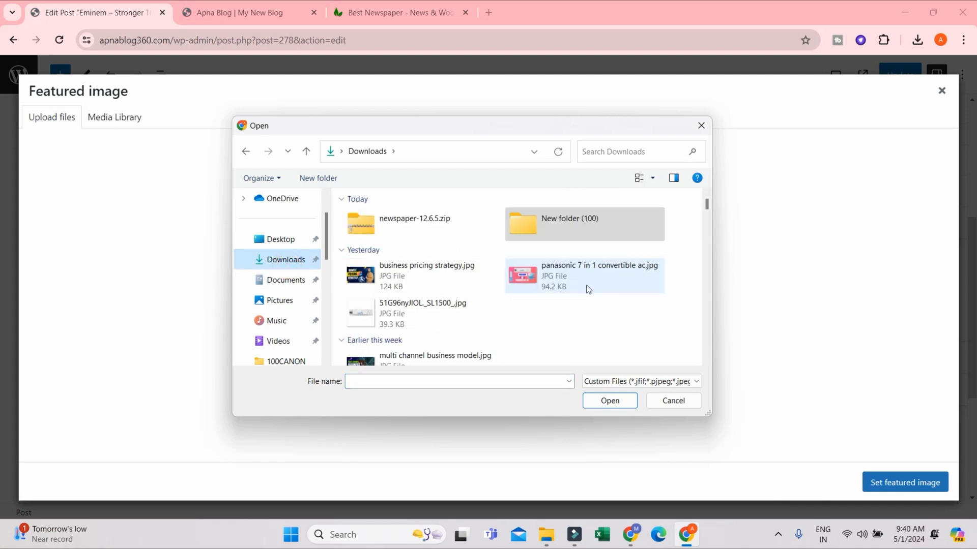
click(528, 283)
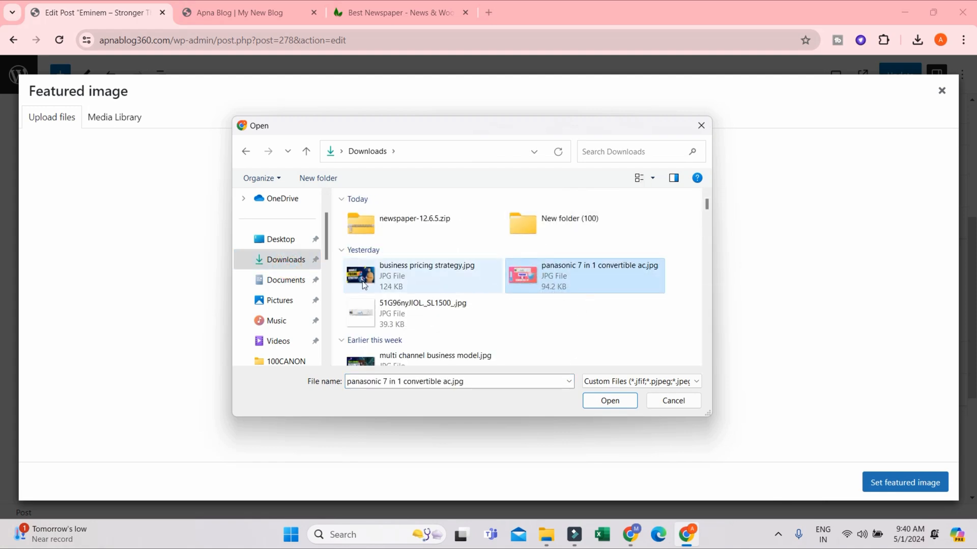
click(620, 404)
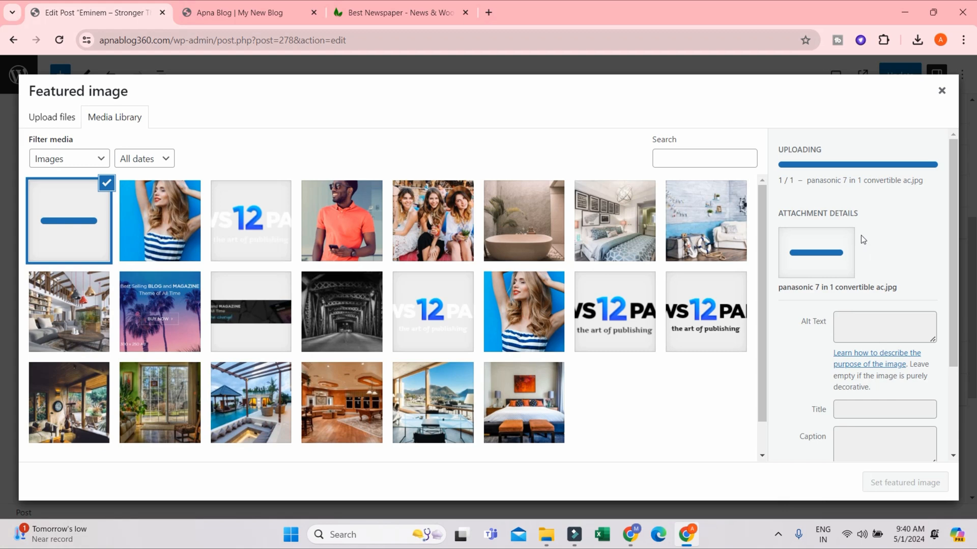
click(855, 305)
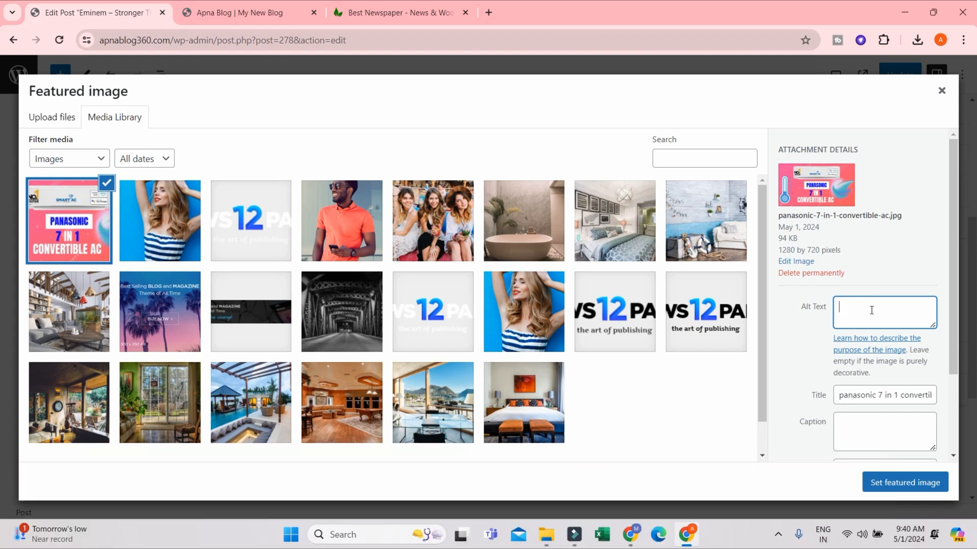
click(916, 484)
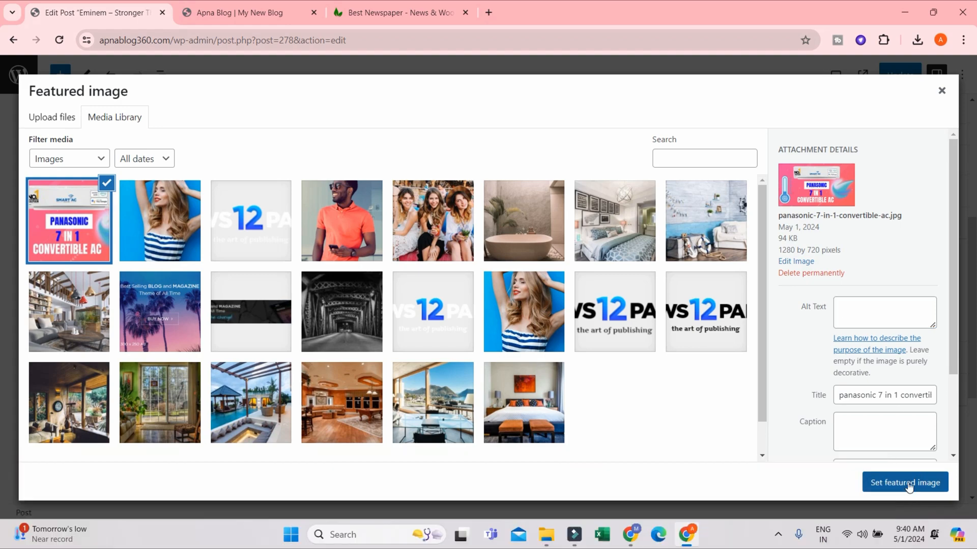
Copy the full post title "Best Desert Air Cooler 2024" from the editor
scroll(703, 307, up, 7)
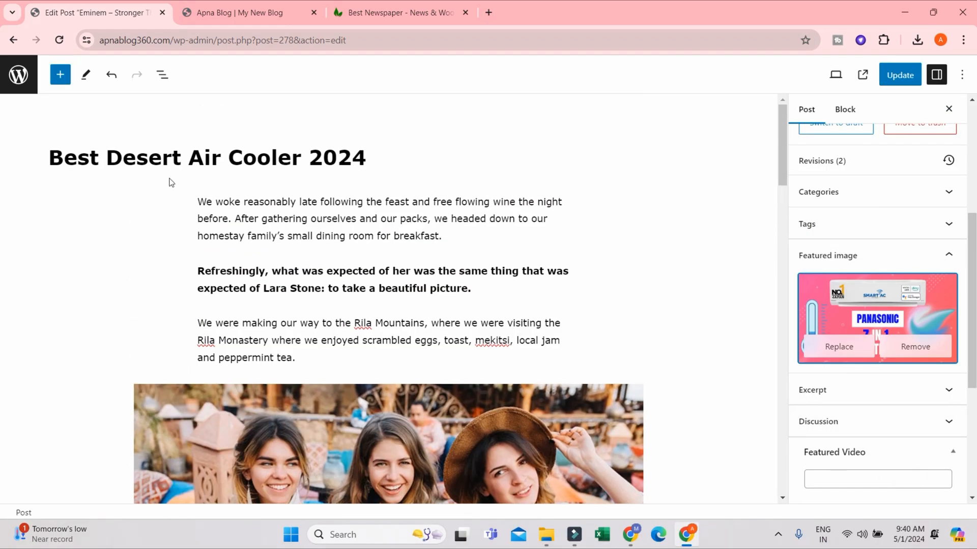
drag(48, 157, 366, 162)
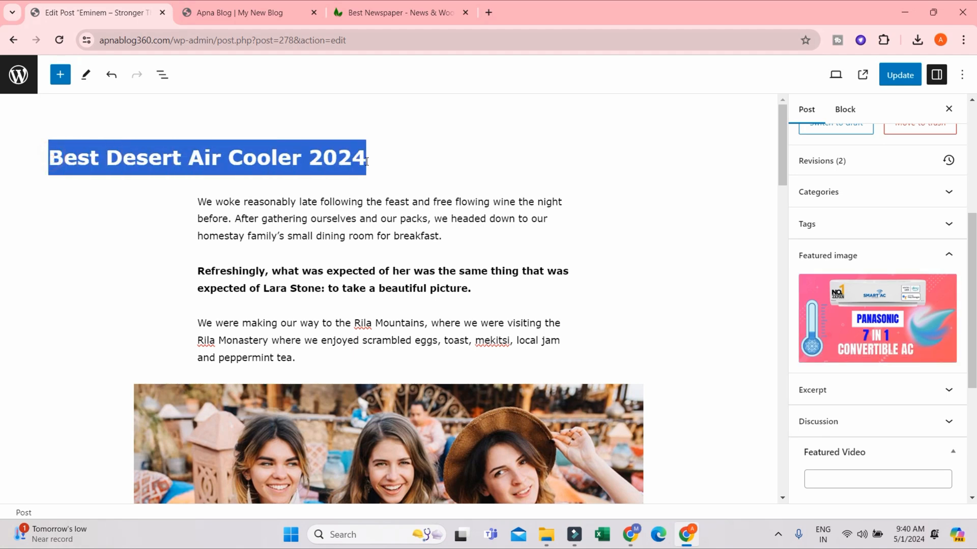
click(109, 152)
drag(105, 158, 324, 159)
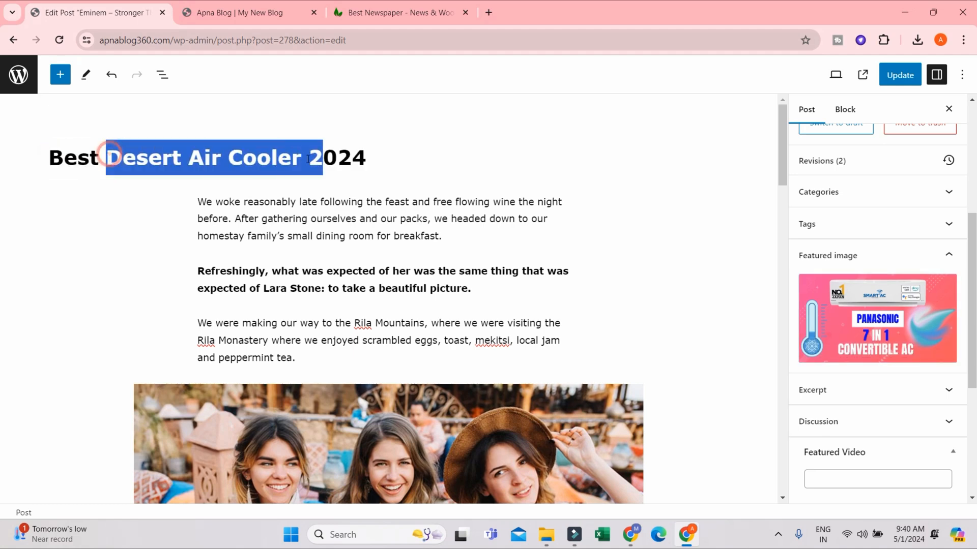
click(49, 152)
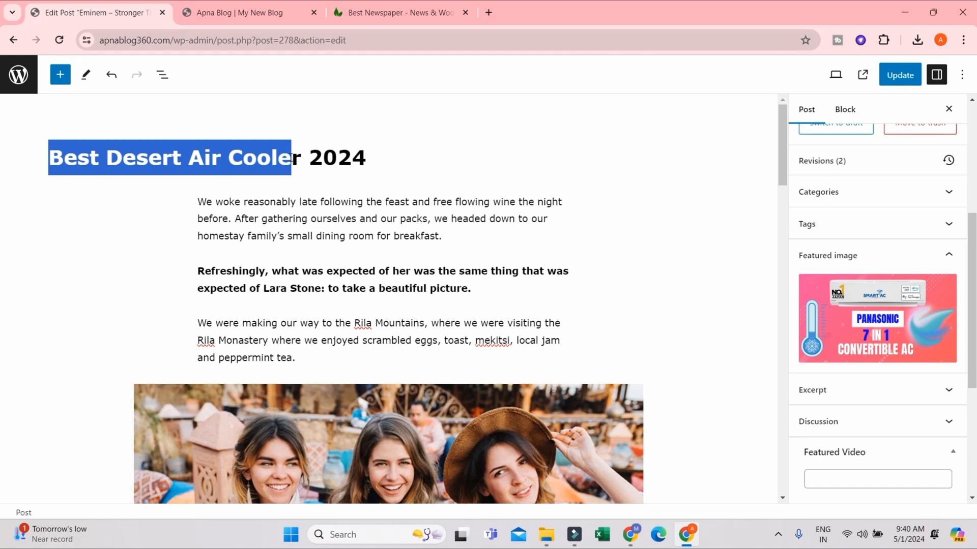
click(54, 150)
drag(53, 153, 385, 160)
key(ctrl+c)
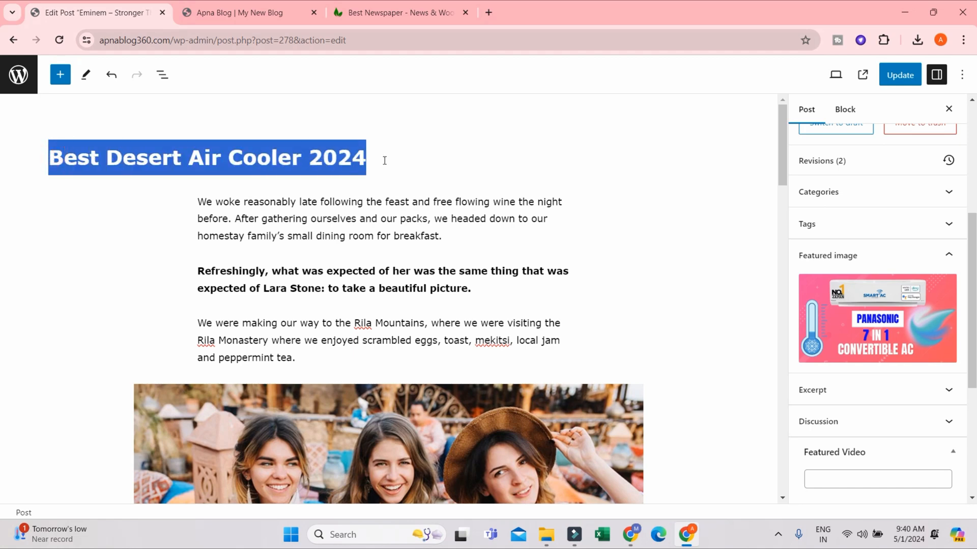
Set the featured image's alt text to "Best Desert Air Cooler 2024" and update the post
click(879, 327)
click(871, 305)
key(ctrl+v)
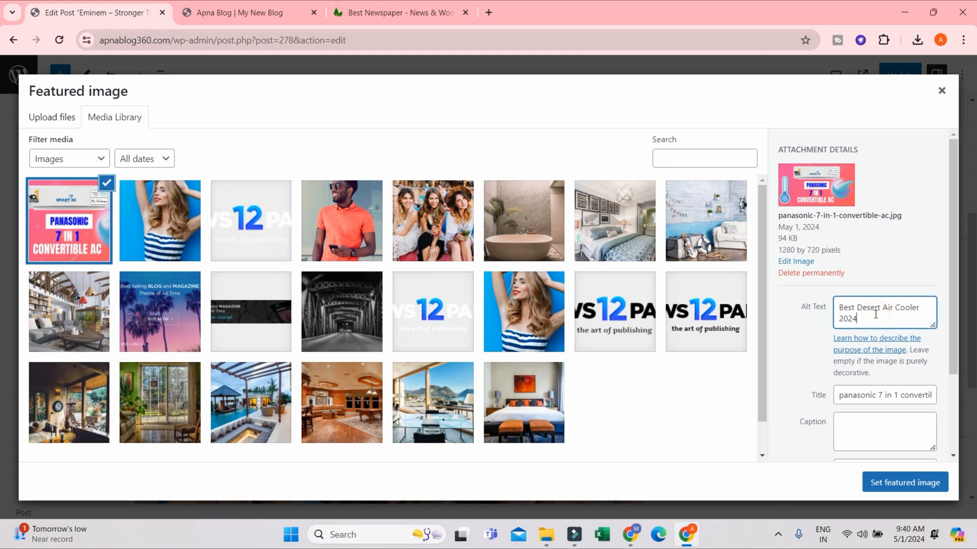
click(904, 482)
click(893, 74)
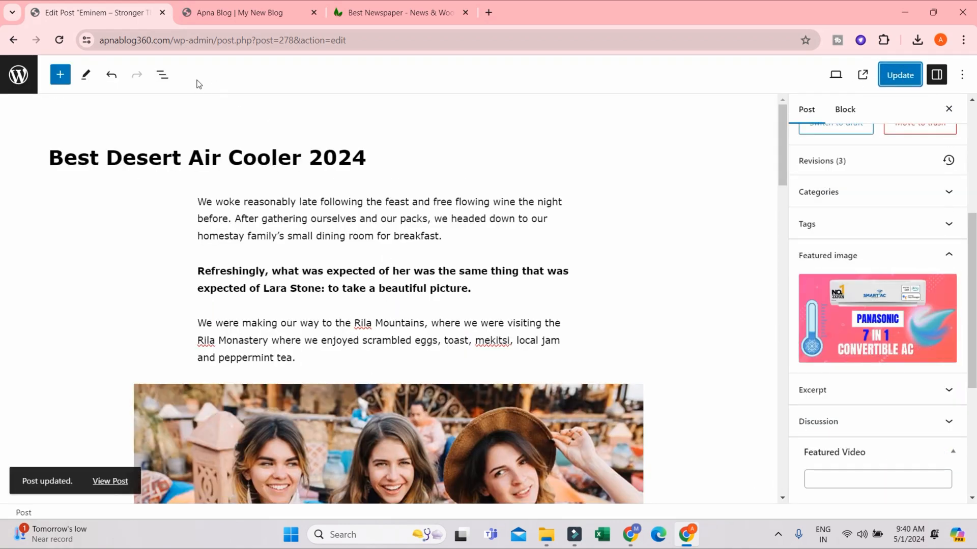
Reload the blog's homepage to check the post's new featured image in the grid
click(253, 4)
click(127, 5)
mouse_move(916, 349)
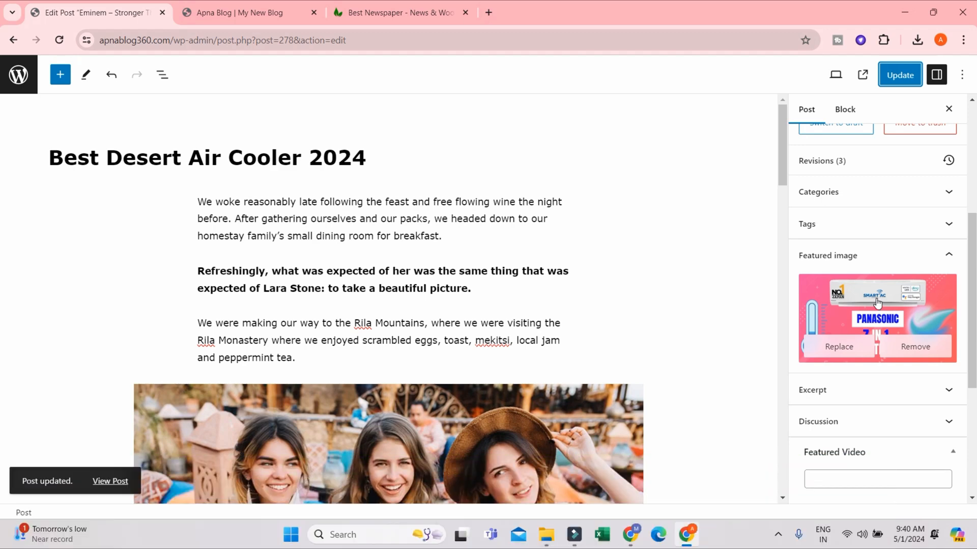
click(210, 14)
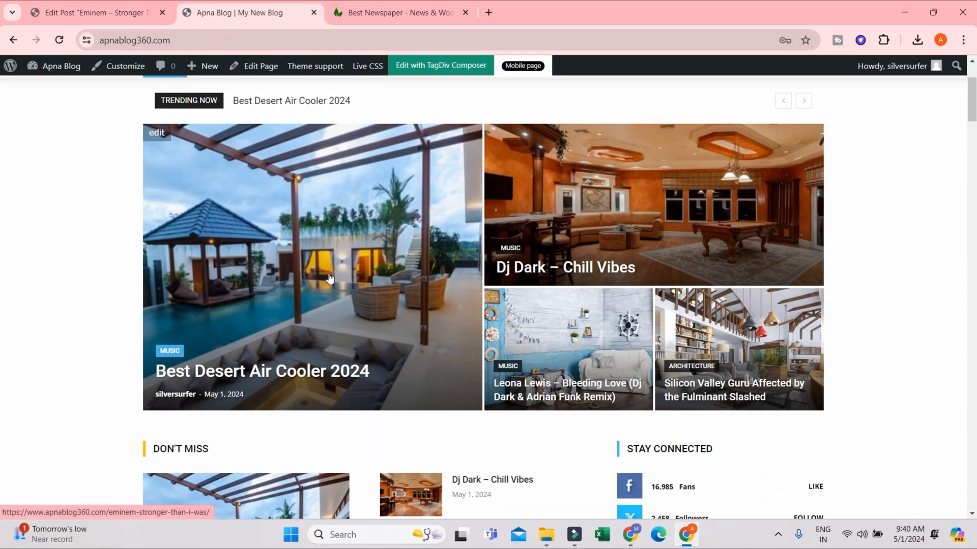
click(59, 40)
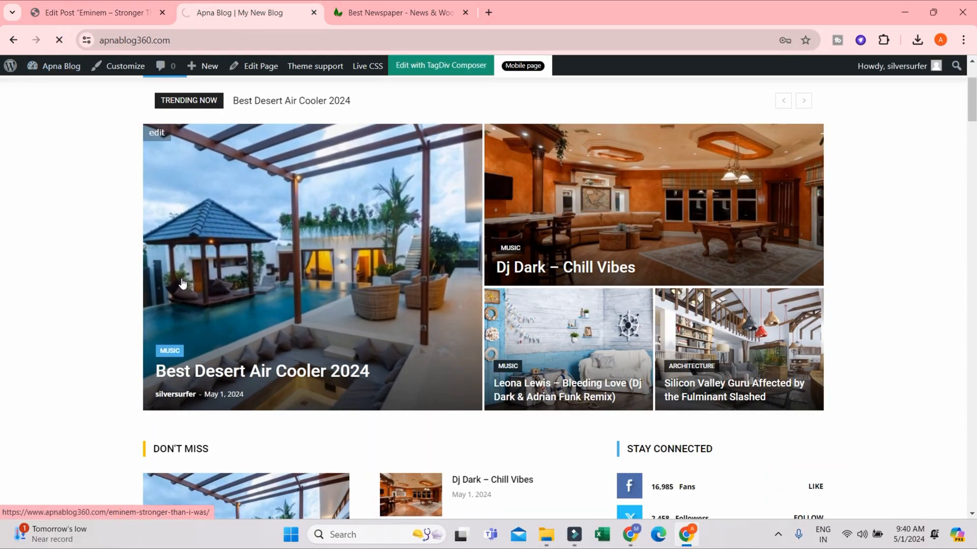
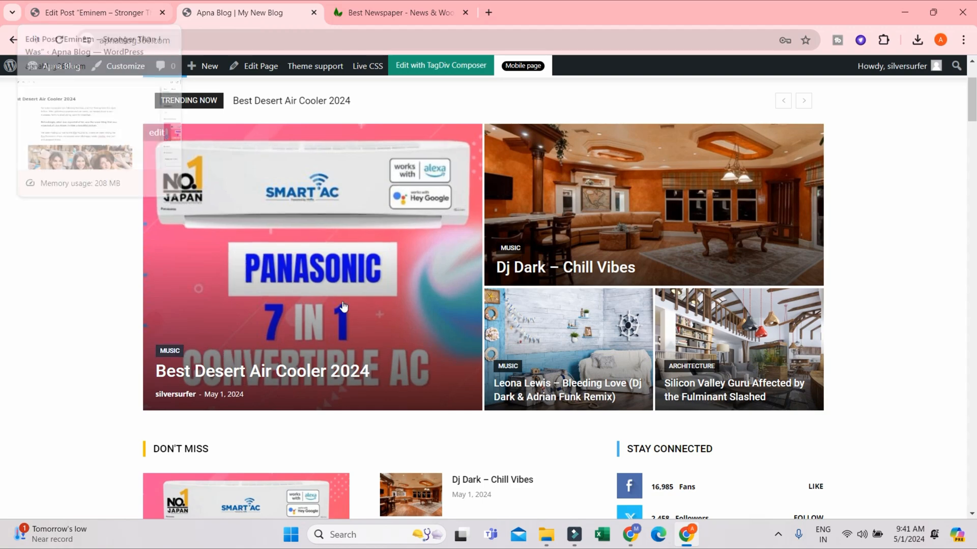
View the published Best Desert Air Cooler 2024 post, examine its featured image and body, and return to the reloaded homepage
click(345, 260)
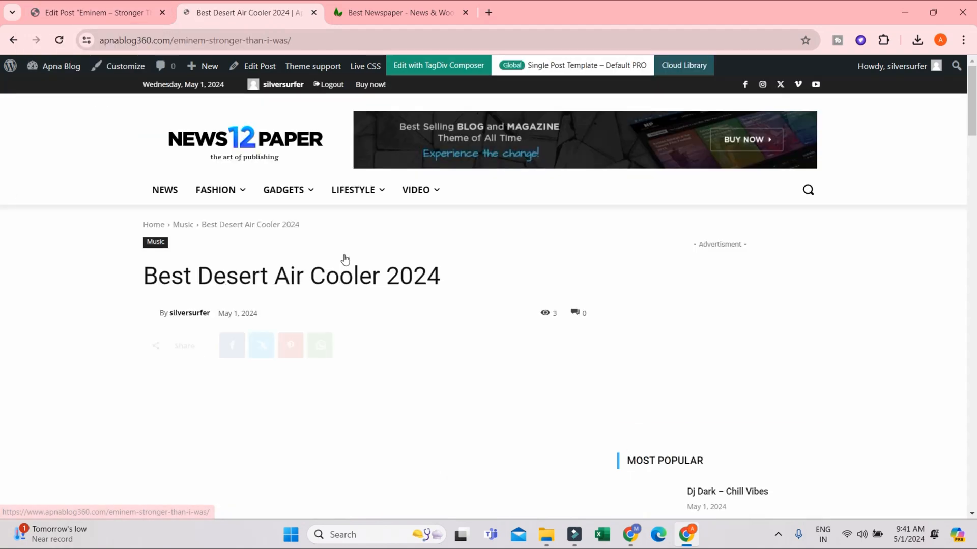
scroll(458, 341, down, 8)
scroll(452, 336, up, 7)
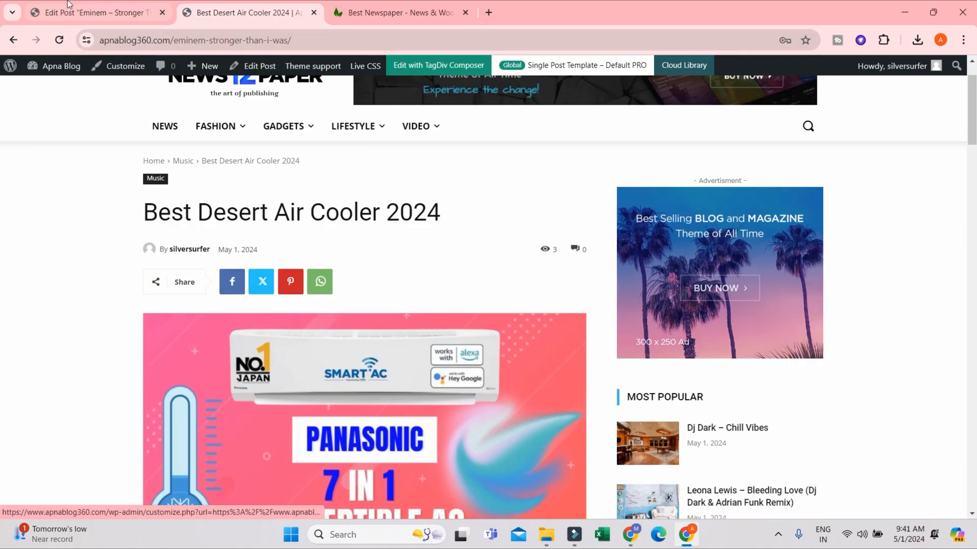
scroll(390, 305, down, 5)
scroll(389, 306, down, 5)
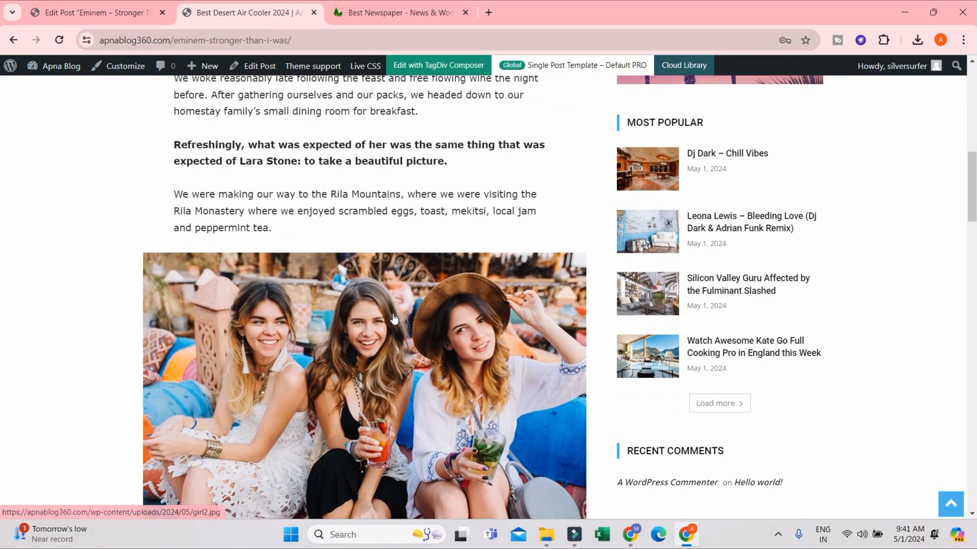
scroll(410, 328, up, 7)
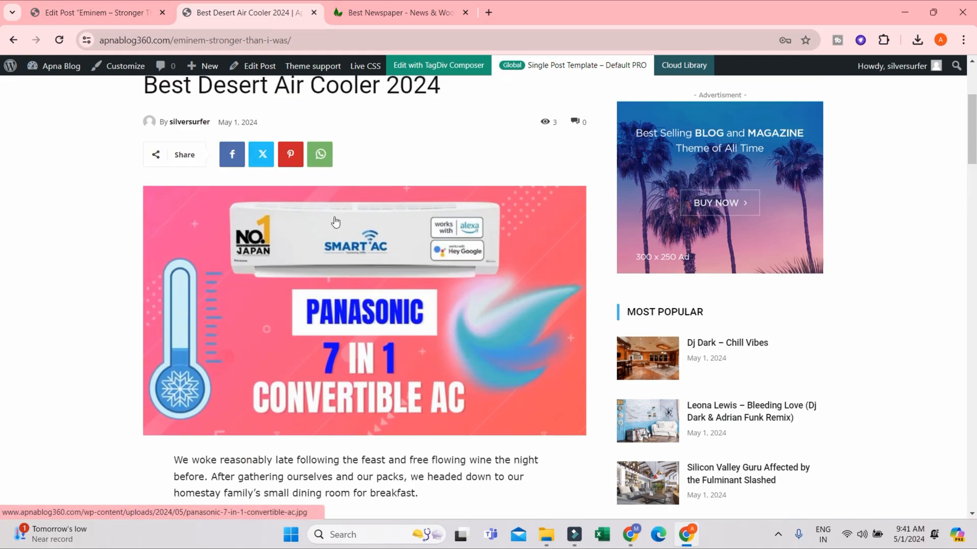
click(12, 39)
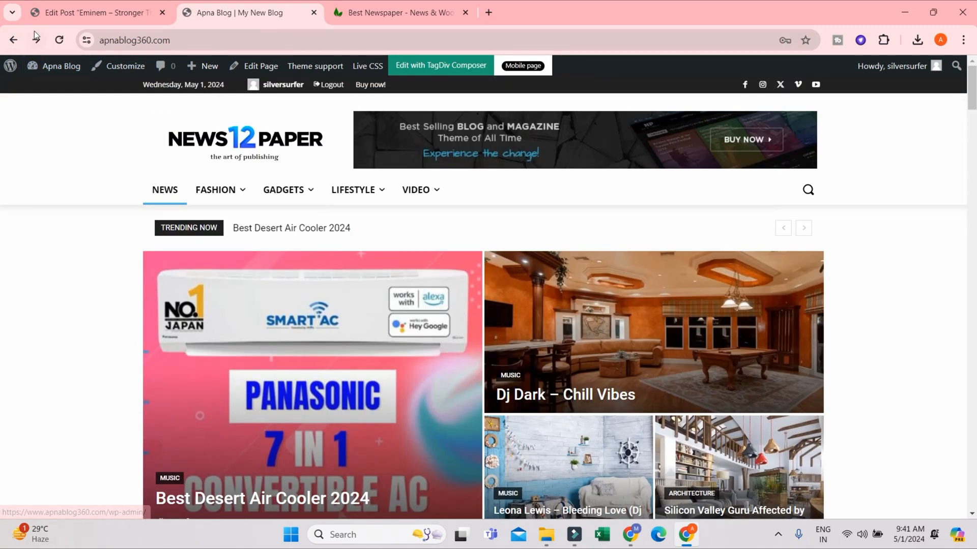
click(59, 40)
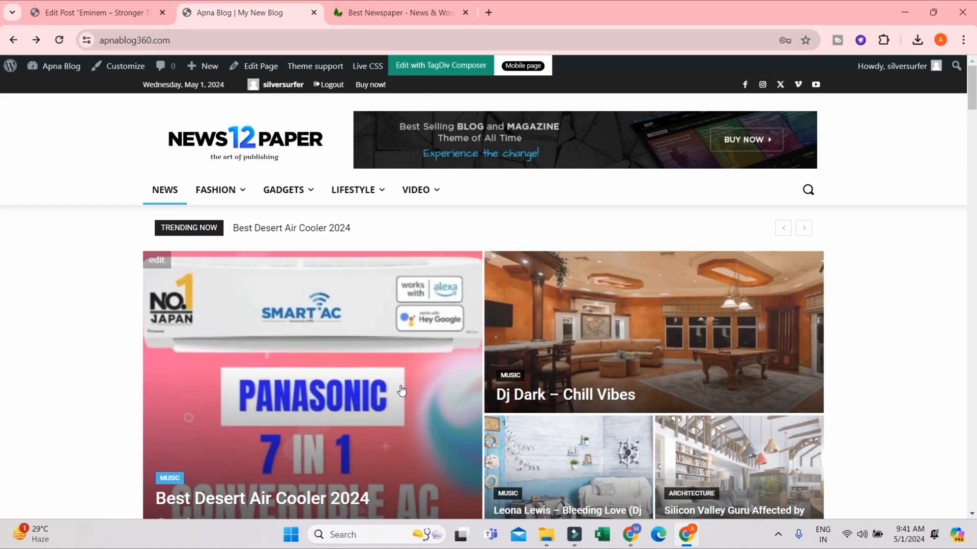
Delete the photo of the three women from the post's body in the editor
click(119, 6)
scroll(462, 311, down, 5)
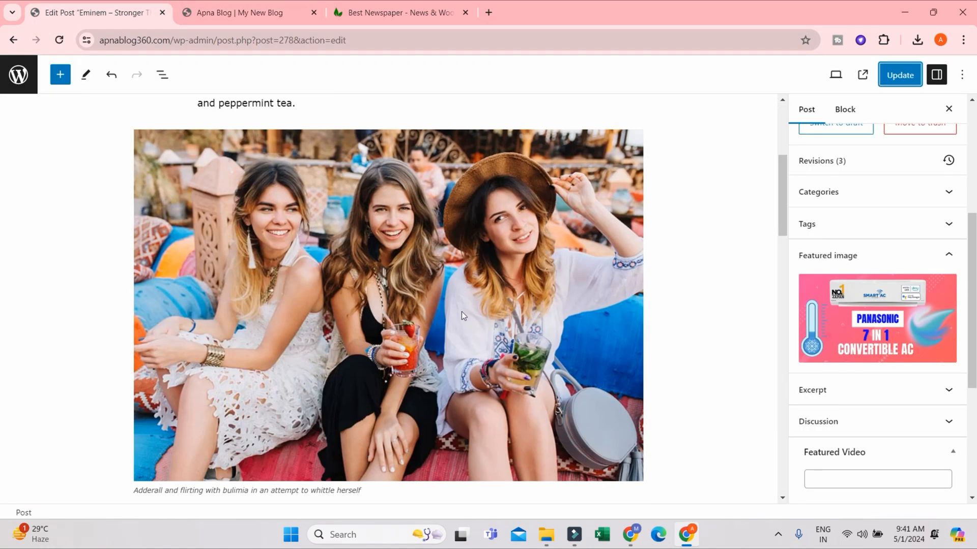
click(471, 304)
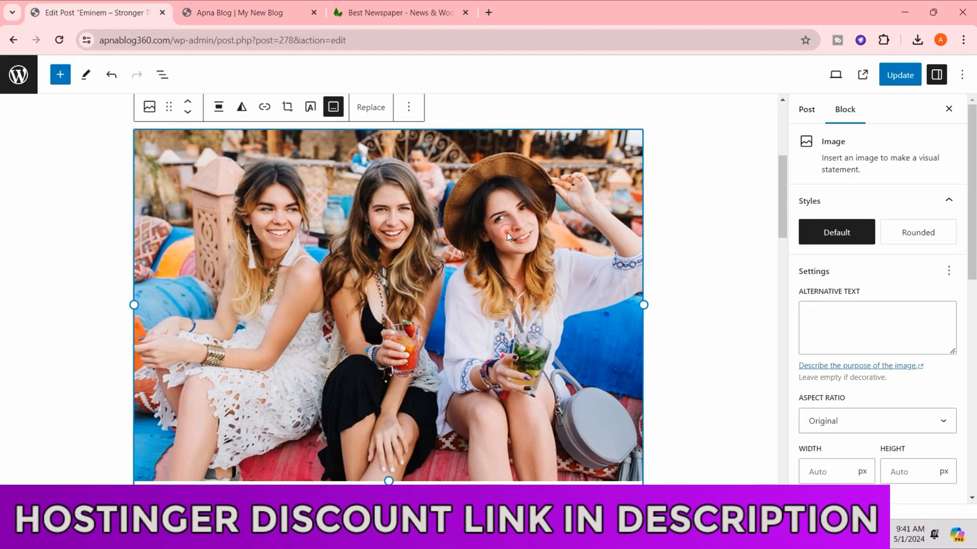
click(408, 108)
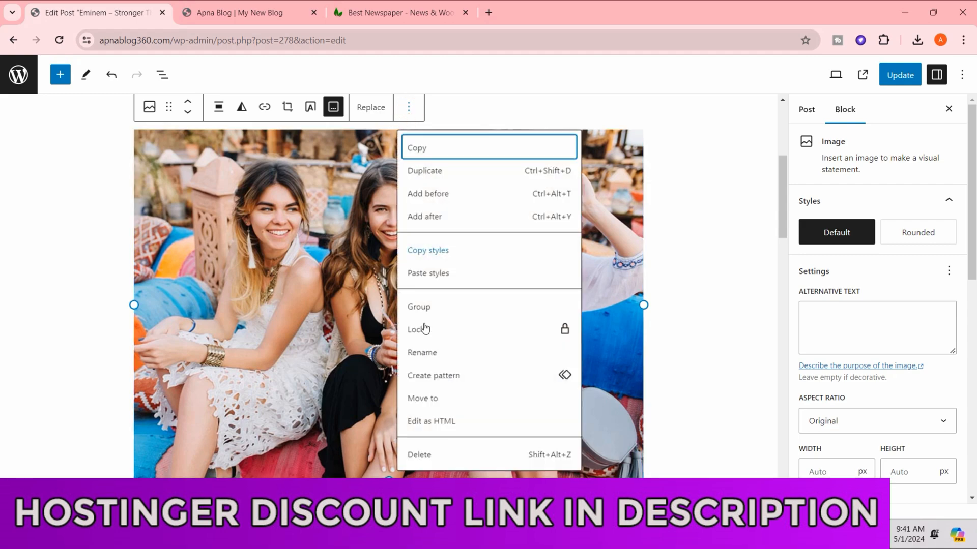
click(419, 455)
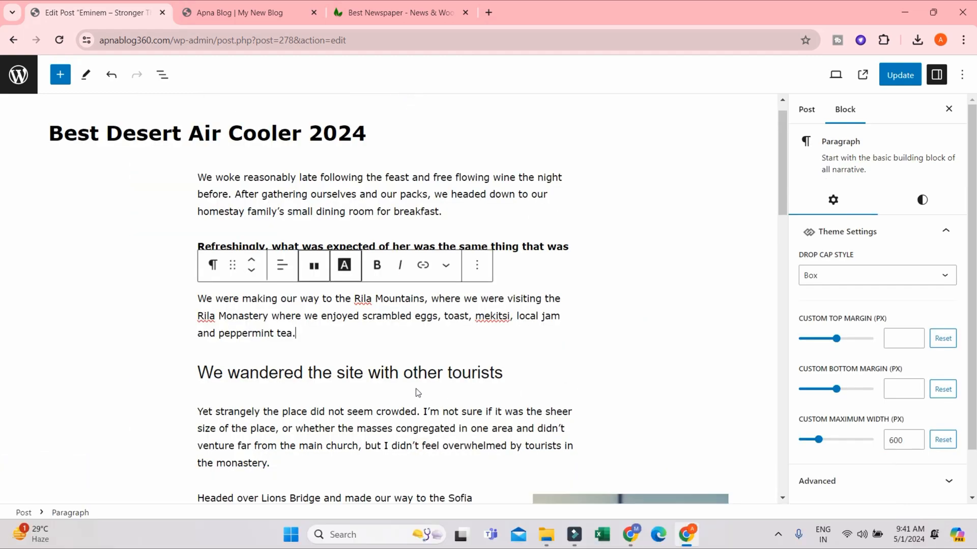
Insert an Image block between the "peppermint tea" paragraph and the heading "We wandered the site with other tourists"
mouse_move(370, 354)
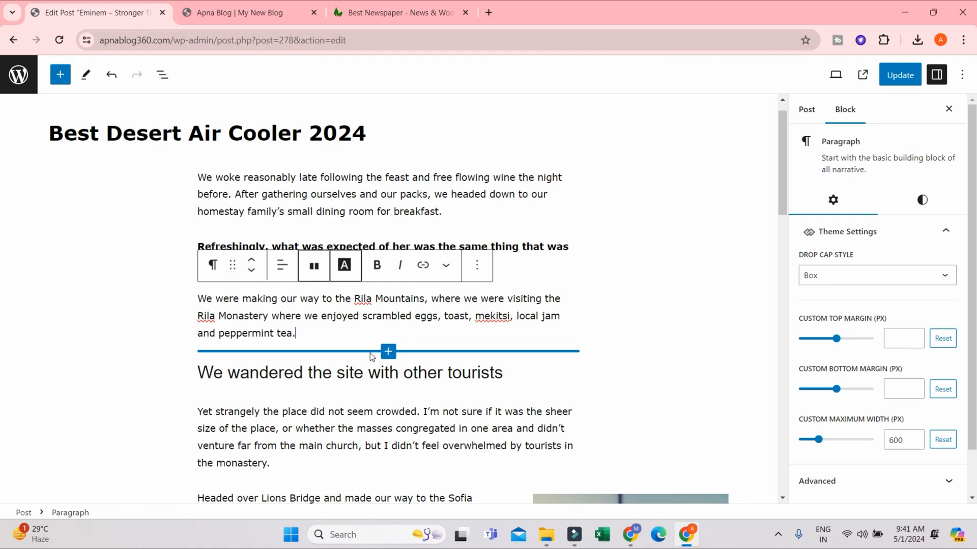
click(380, 355)
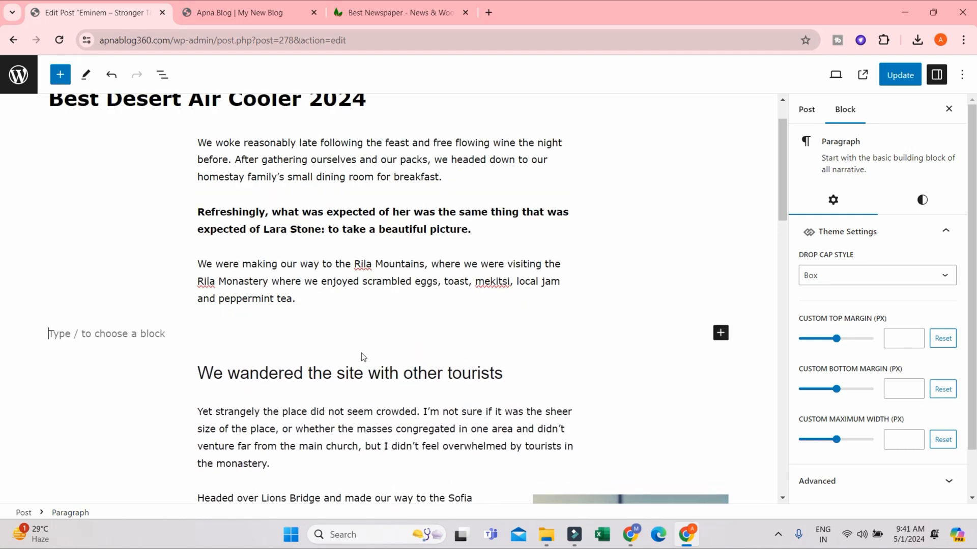
click(720, 333)
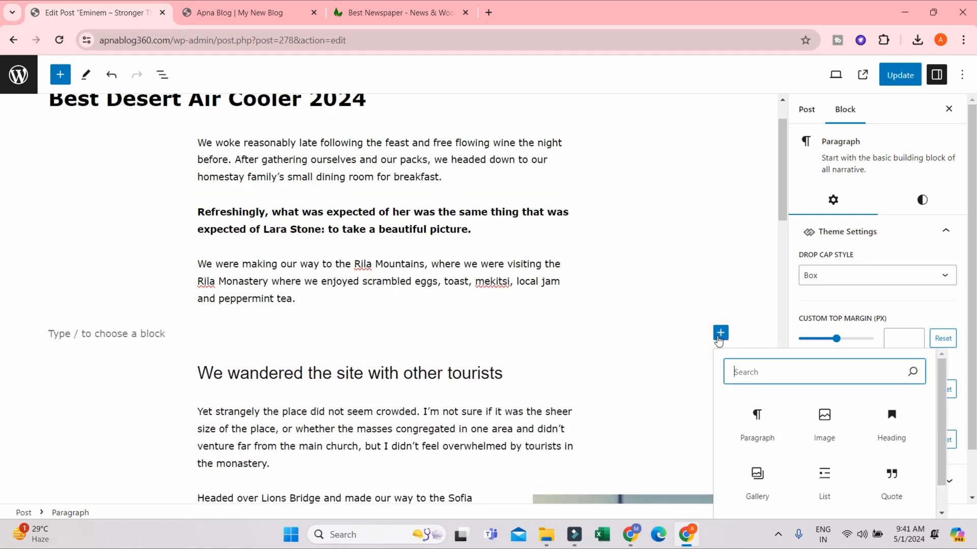
scroll(824, 443, down, 1)
click(838, 404)
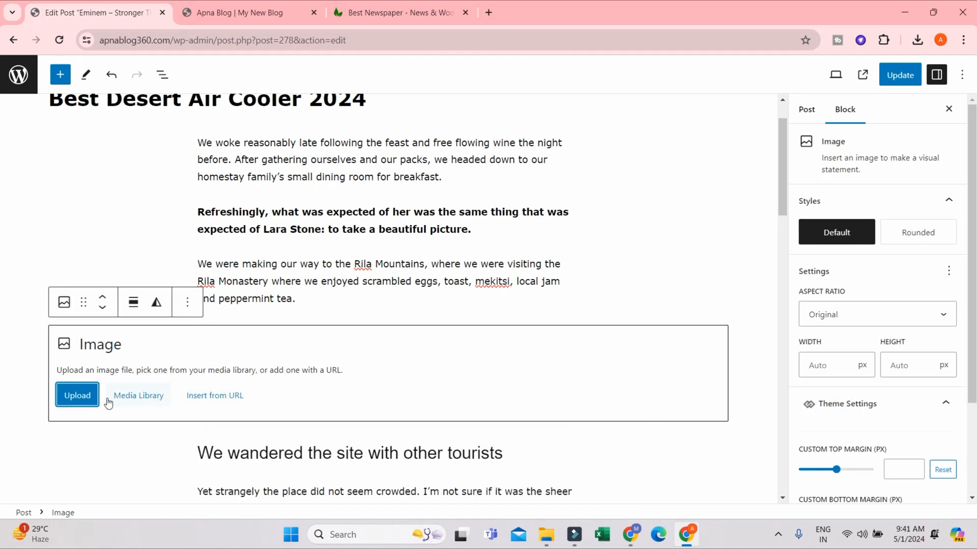
Fill the empty Image block with girl2.jpg, the photo of the three women, from the Media Library
click(126, 395)
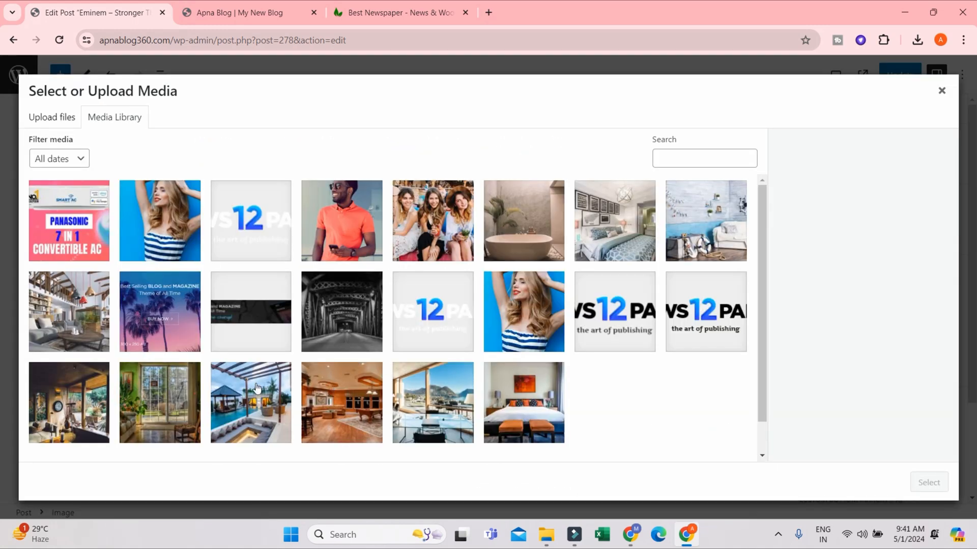
click(414, 226)
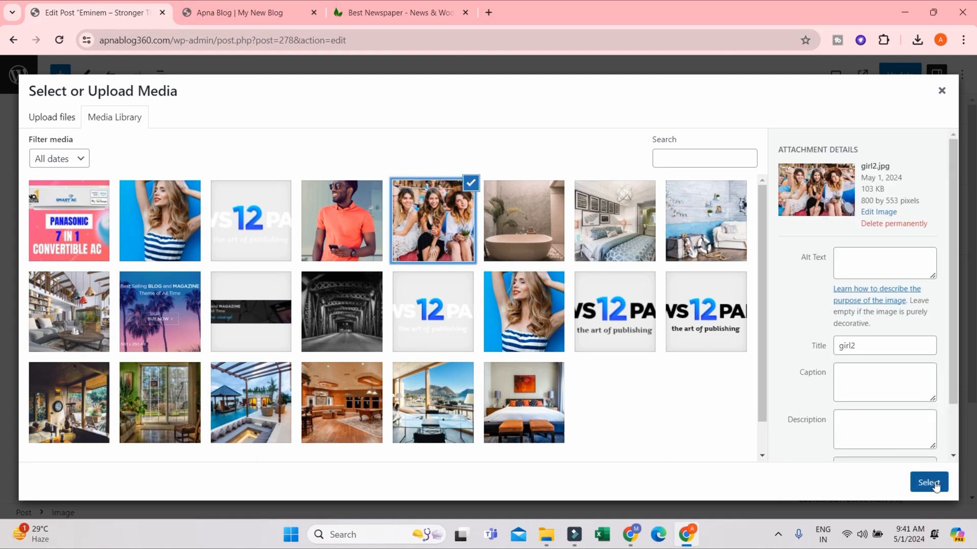
click(929, 483)
scroll(484, 441, down, 4)
click(337, 250)
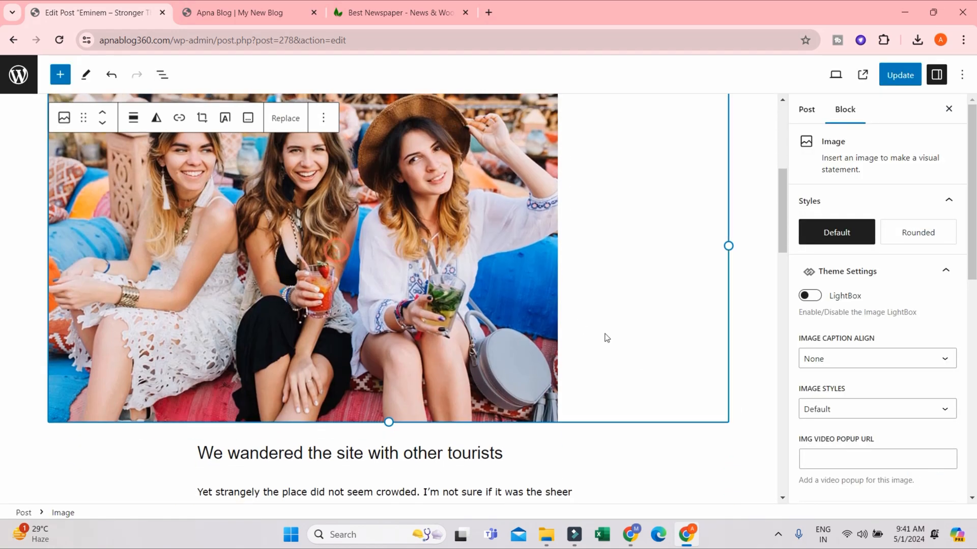
Align the photo of the three women to the center and update the post
scroll(606, 338, up, 4)
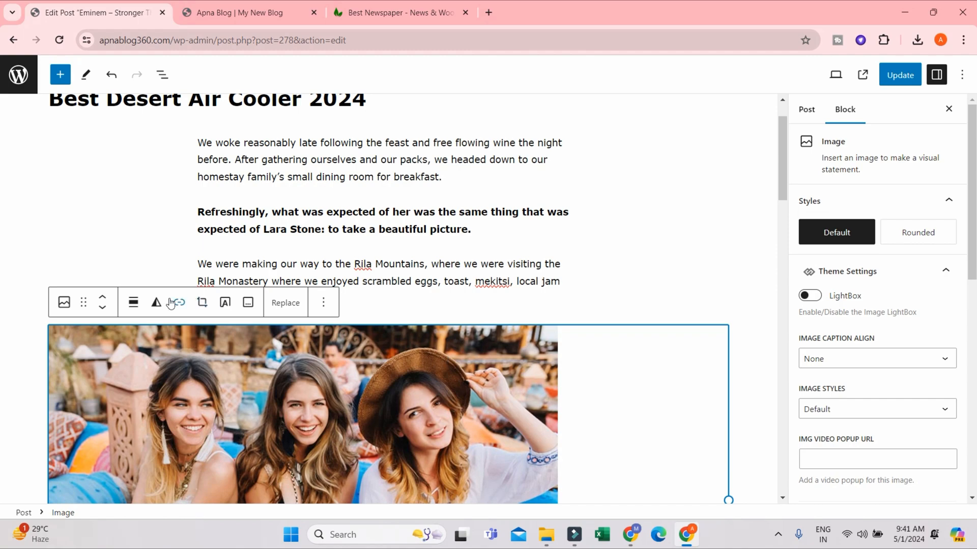
click(132, 303)
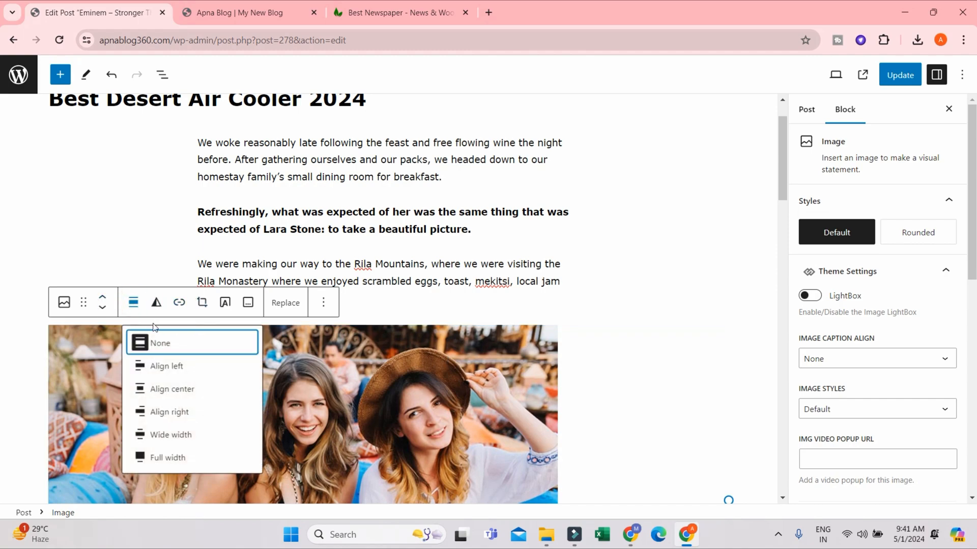
click(171, 388)
scroll(643, 364, up, 4)
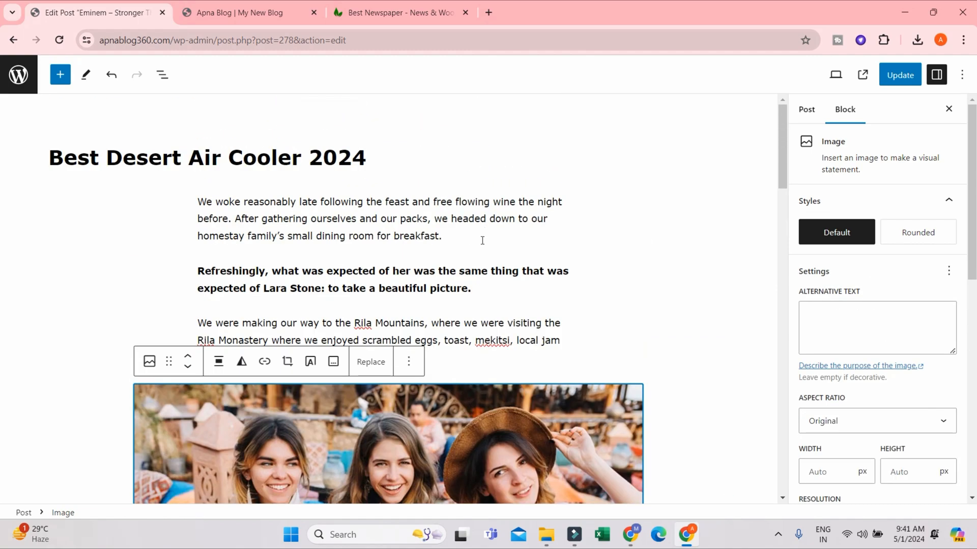
scroll(481, 240, down, 3)
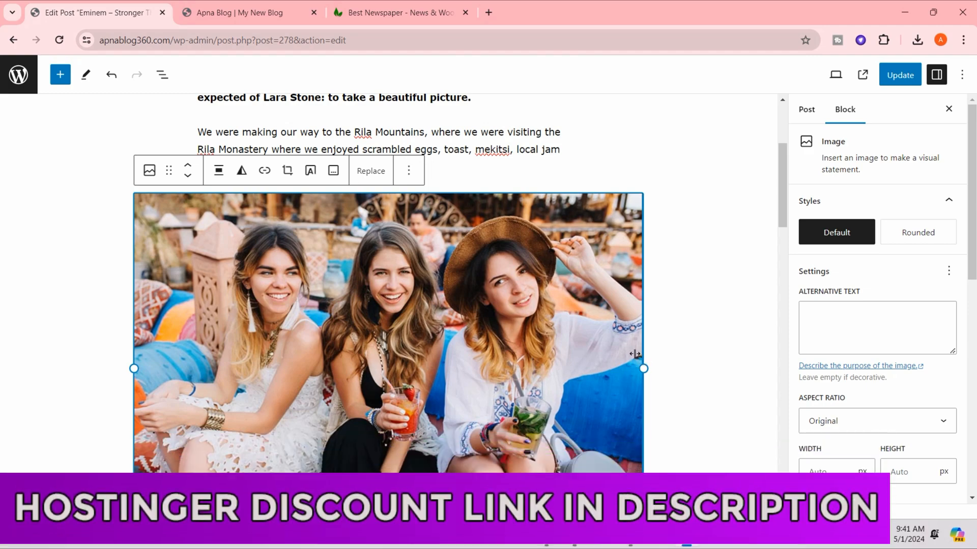
scroll(573, 366, down, 12)
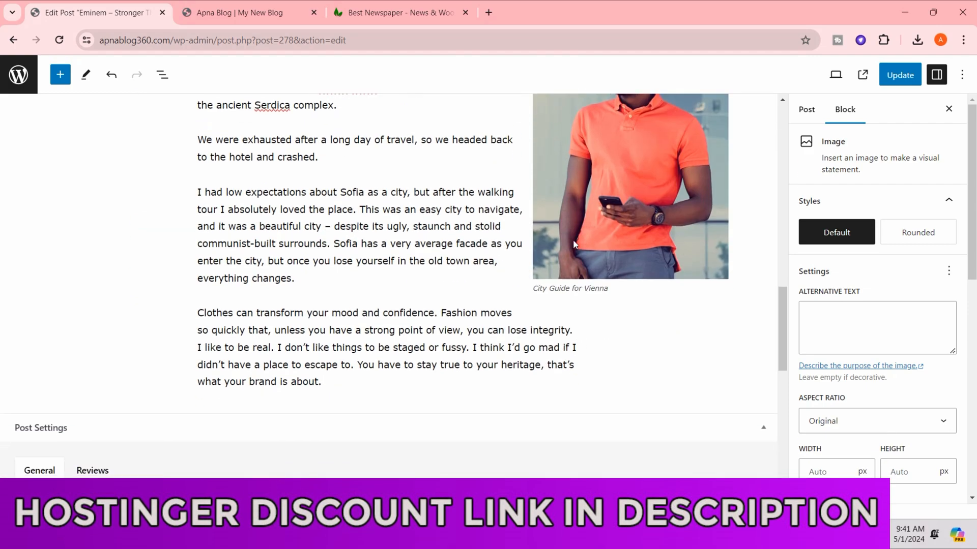
click(901, 75)
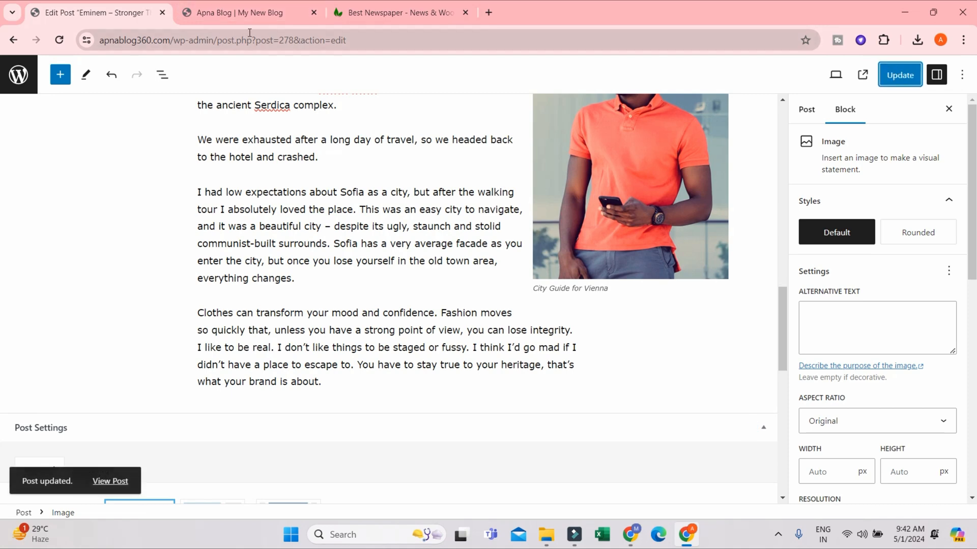
Set the source name in the post's general settings to "zdsfss"
scroll(277, 123, down, 1)
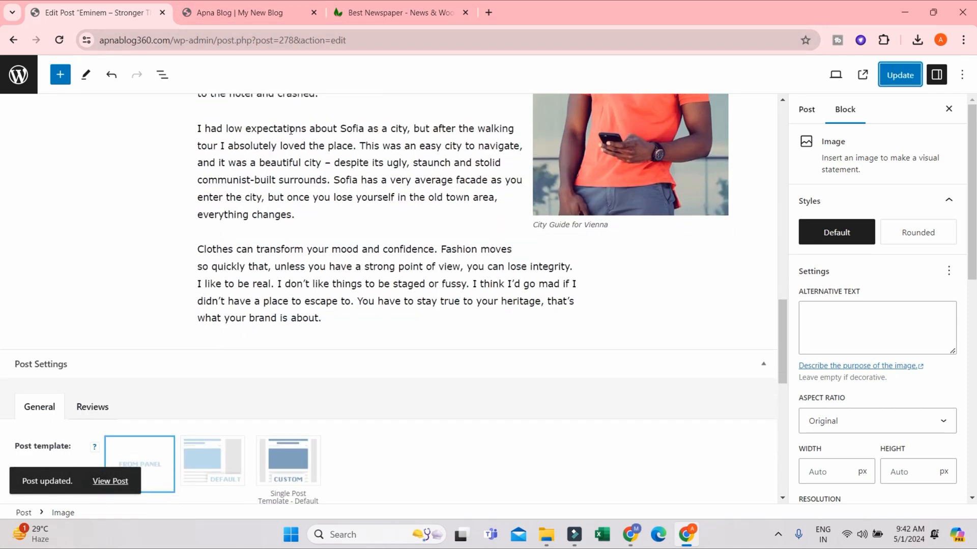
scroll(329, 173, down, 8)
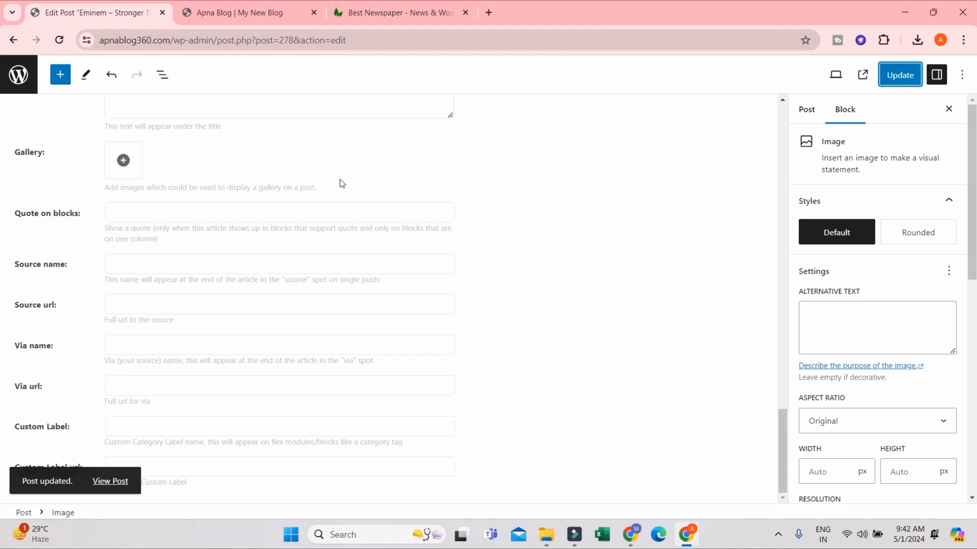
click(158, 263)
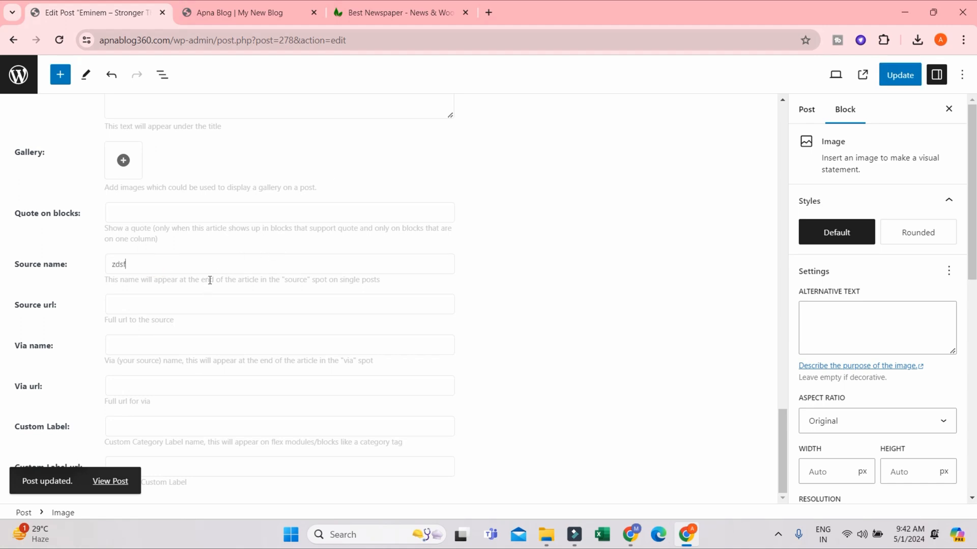
click(136, 307)
Review the post's body together with its source URL, via name and via URL fields, and update the post
scroll(589, 229, up, 10)
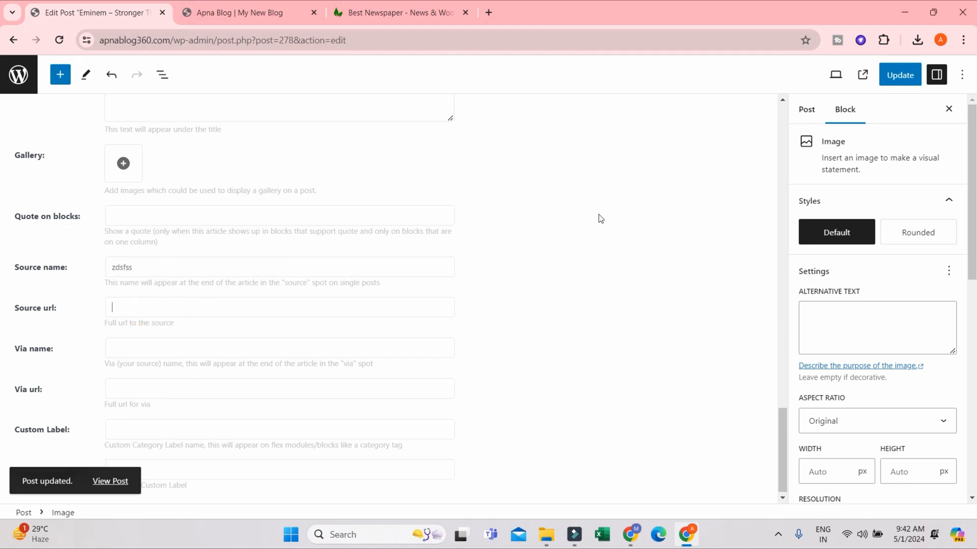
scroll(589, 229, up, 4)
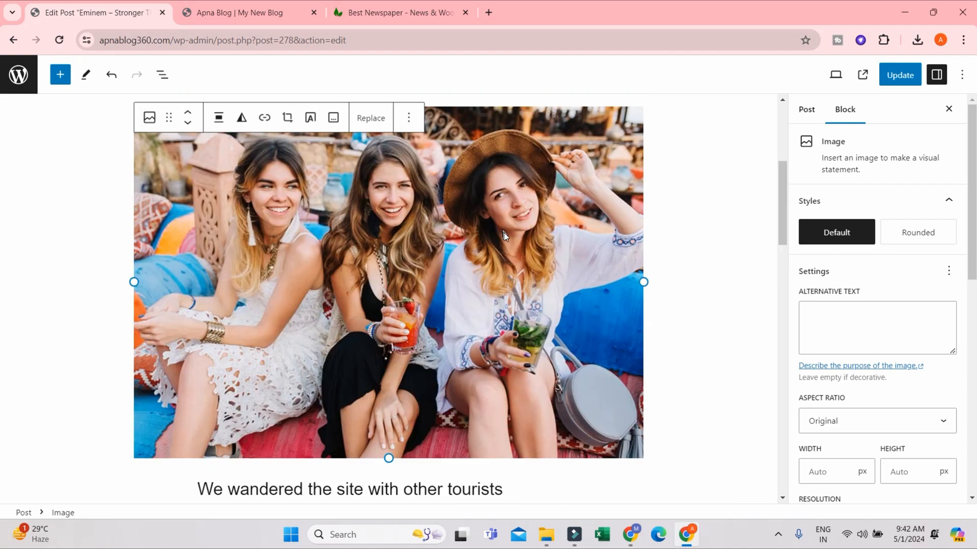
scroll(504, 232, down, 15)
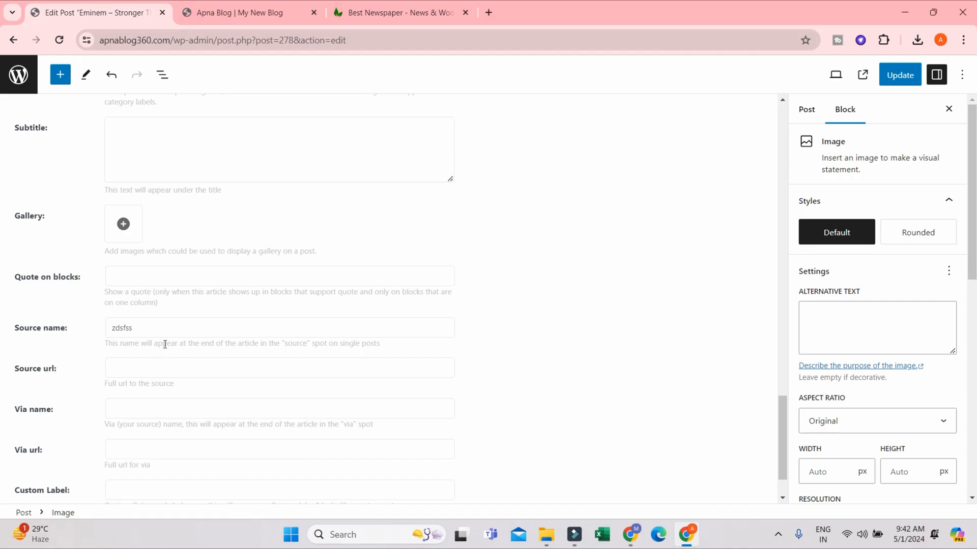
scroll(455, 190, up, 15)
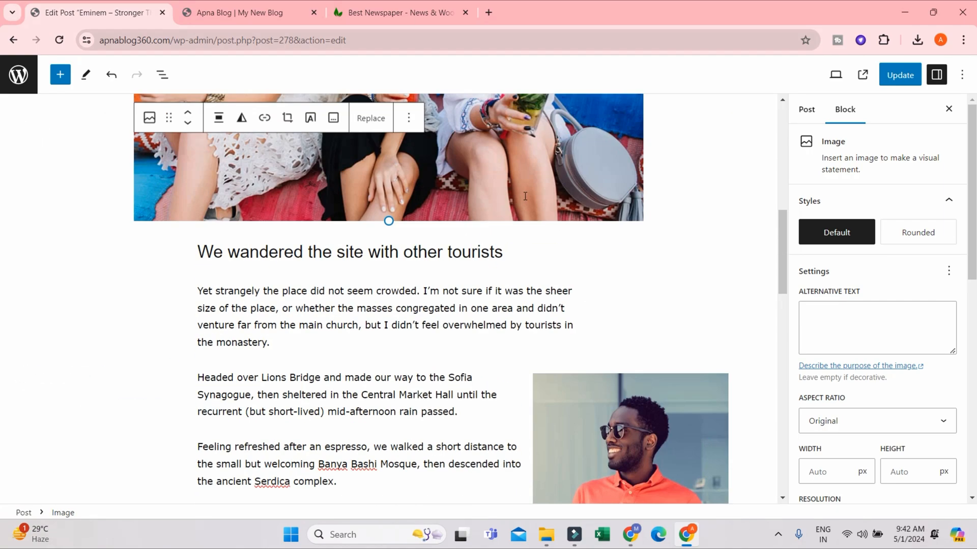
scroll(526, 187, down, 15)
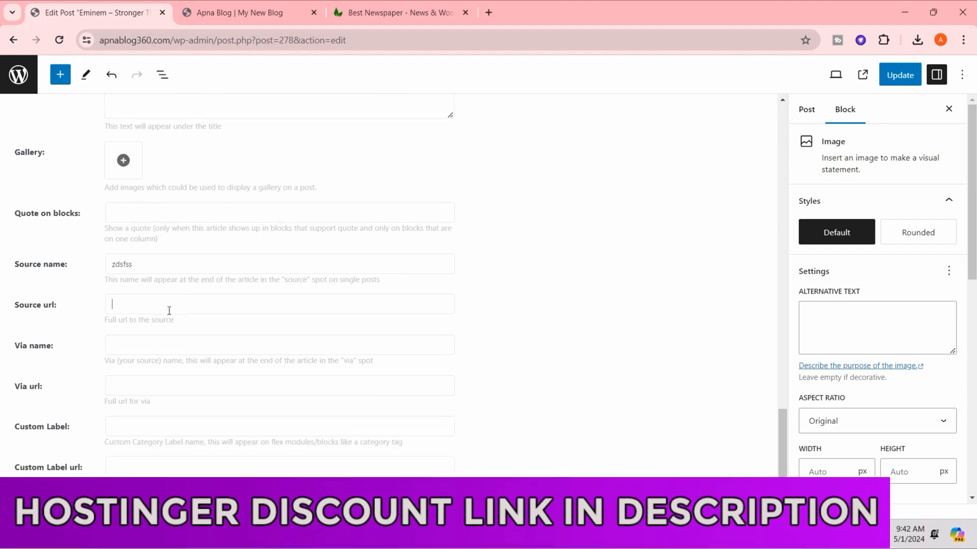
click(156, 306)
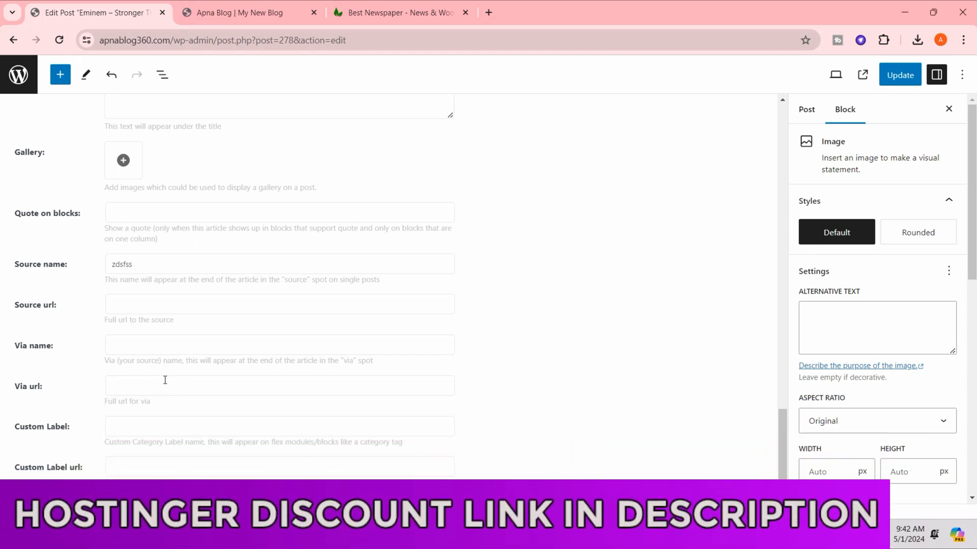
click(152, 346)
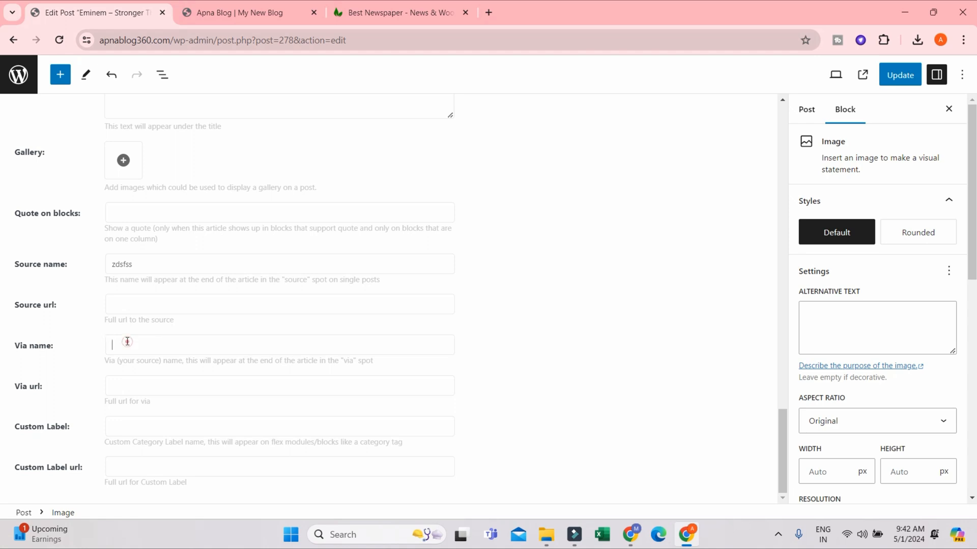
click(125, 385)
scroll(382, 420, up, 6)
scroll(288, 475, up, 8)
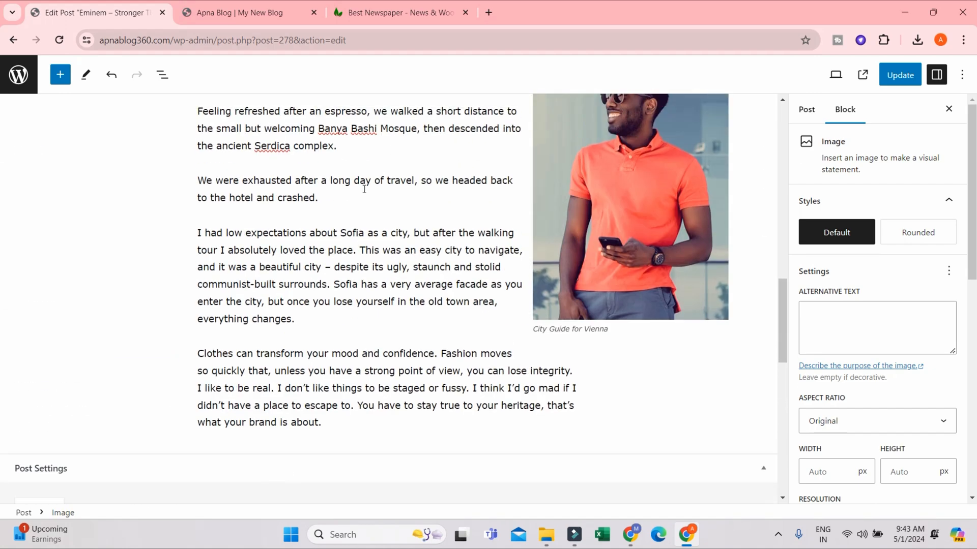
scroll(364, 189, up, 10)
click(900, 75)
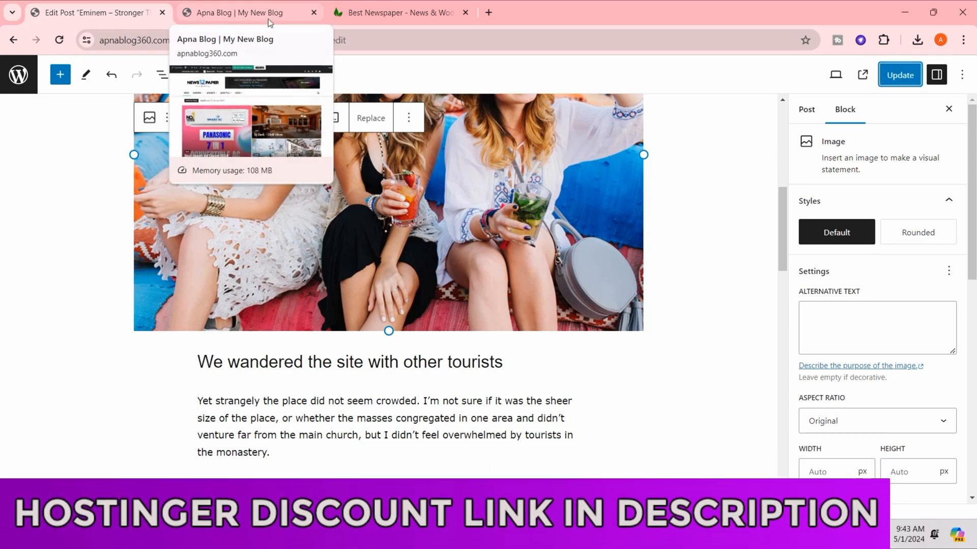
scroll(882, 309, down, 5)
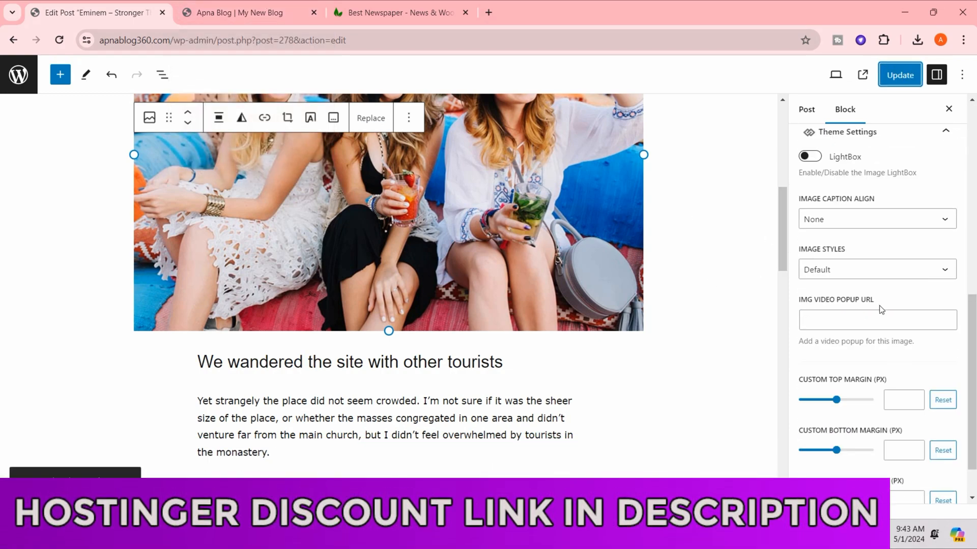
scroll(882, 310, down, 1)
scroll(882, 309, up, 6)
scroll(570, 323, up, 1)
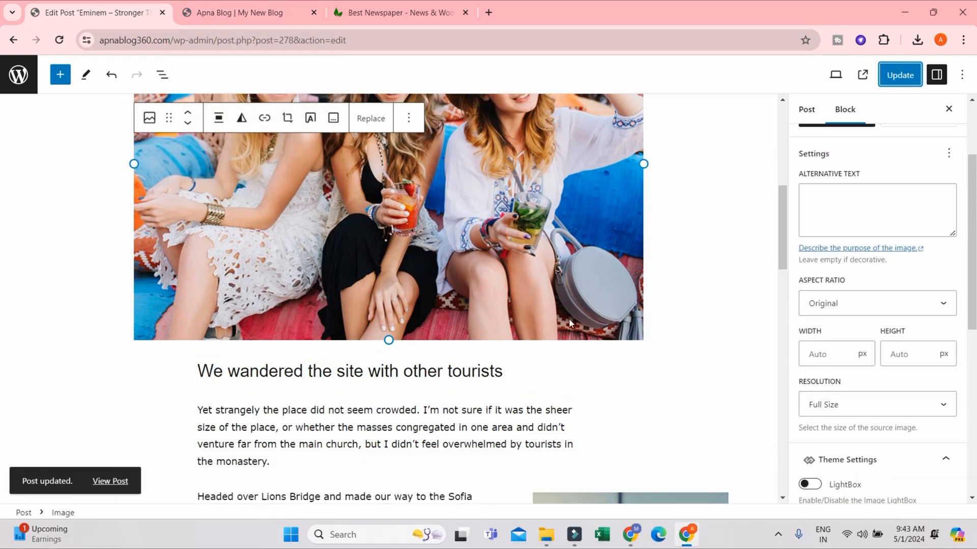
Replace the first paragraph's second sentence with "Afdadfjdsnfjvsdoifsdfnonsojsoinowjfoib o euownerivwnepfnoiwevuwenfcoew od" and update the post
scroll(570, 324, up, 5)
click(410, 235)
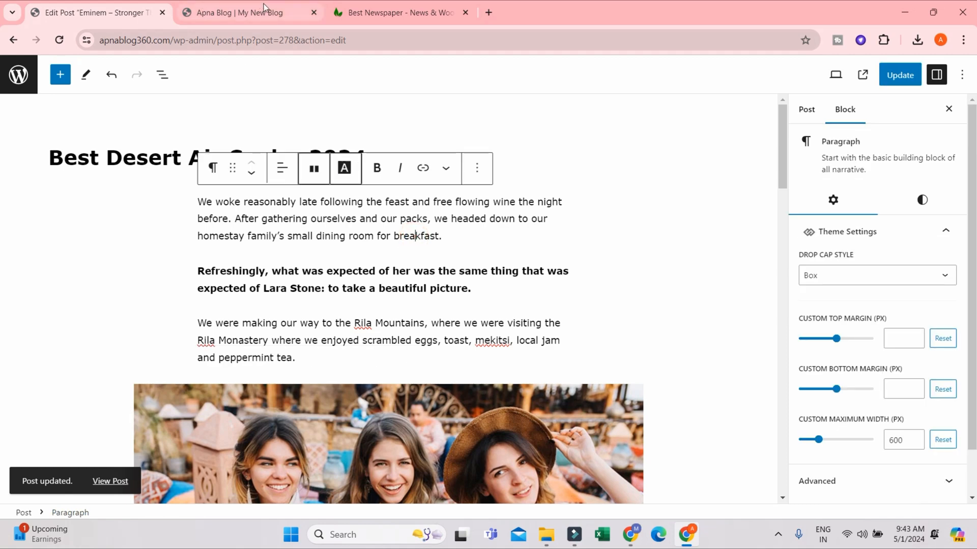
mouse_move(264, 4)
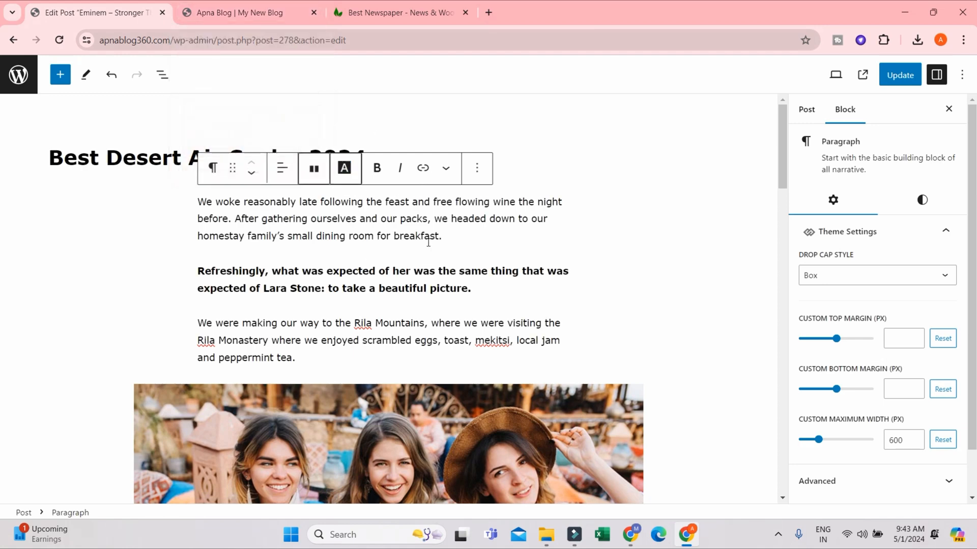
drag(450, 230, 257, 208)
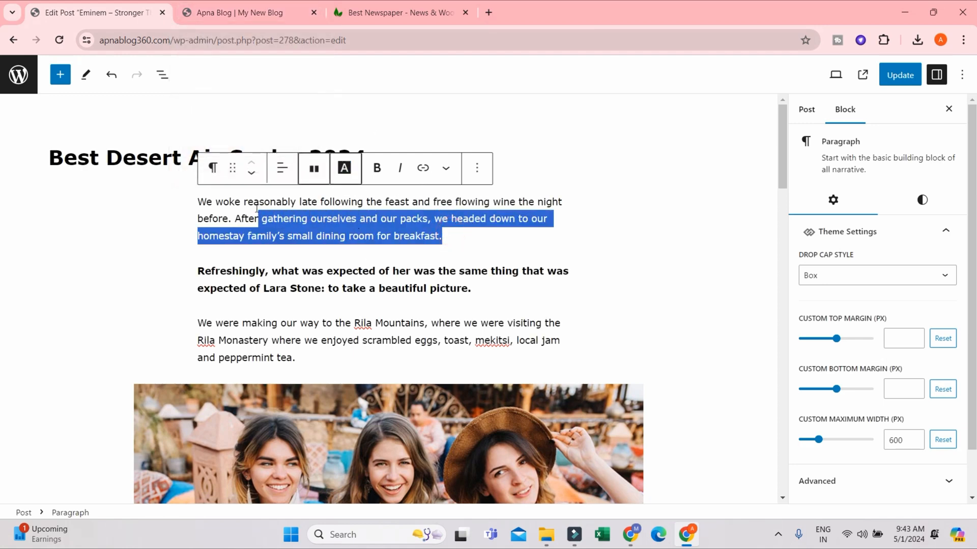
key(BackSpace)
text(dadfjdsnfjvsdoifsdfnonsojs)
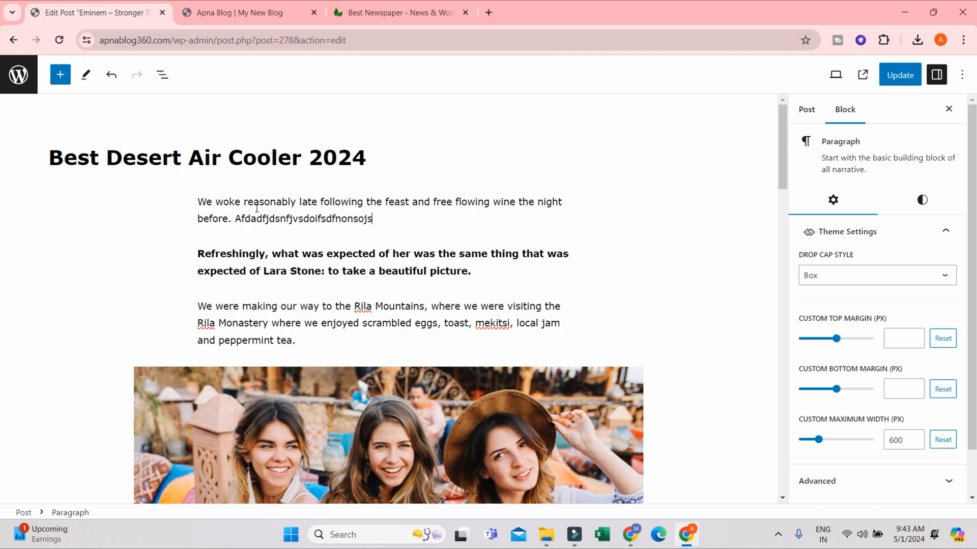
text(oinowjfoib o euownerivwnepfnoiwevuwenfcoew od)
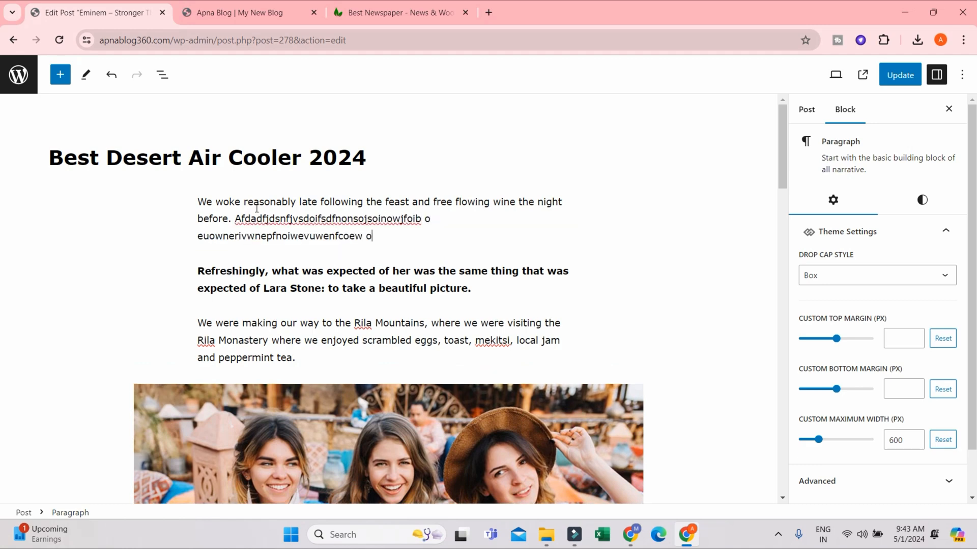
click(898, 79)
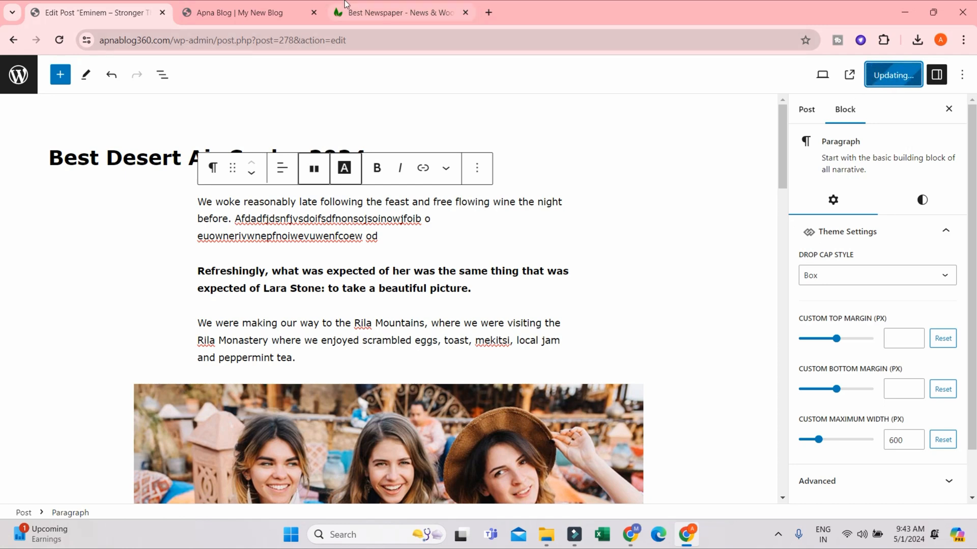
Switch to the srmehranclub product page of the Newspaper theme and view its price and available downloads
mouse_move(365, 4)
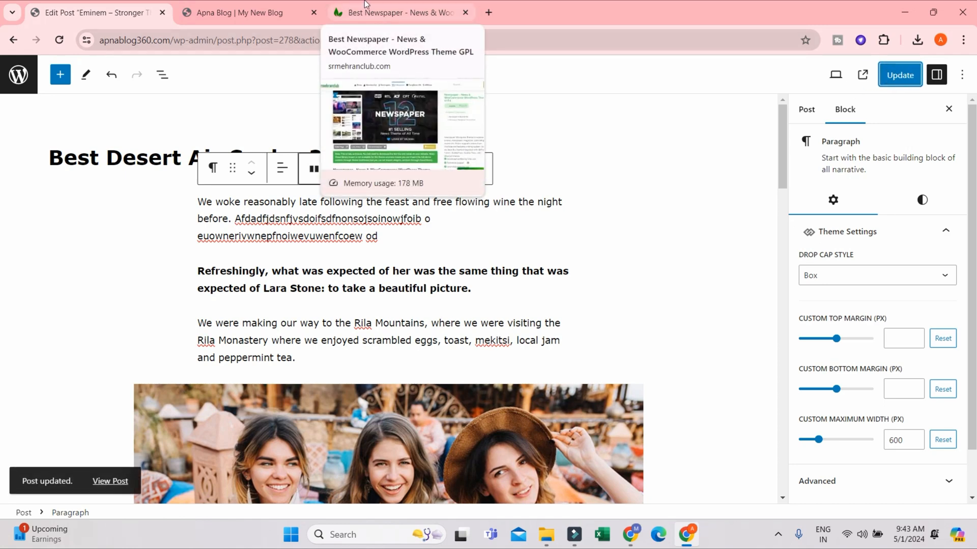
click(377, 12)
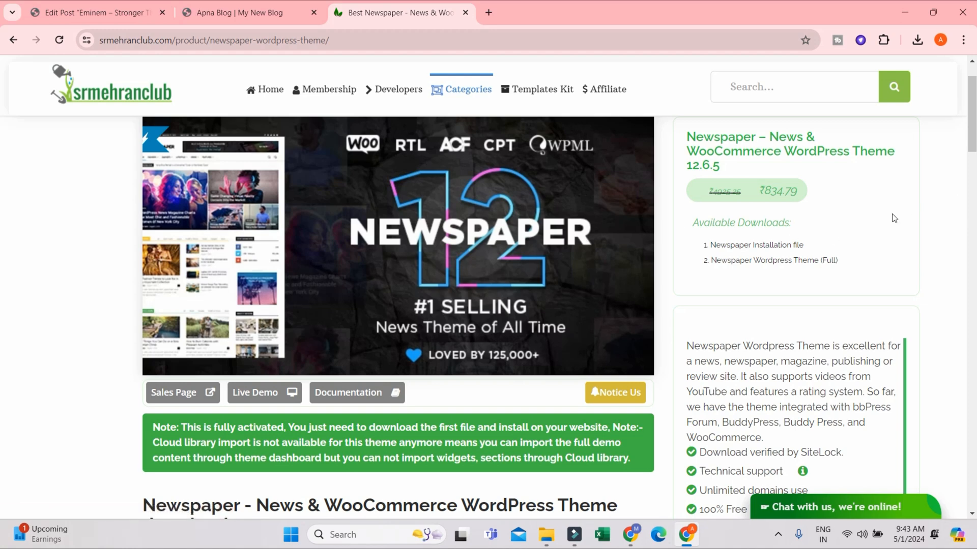
scroll(628, 290, up, 3)
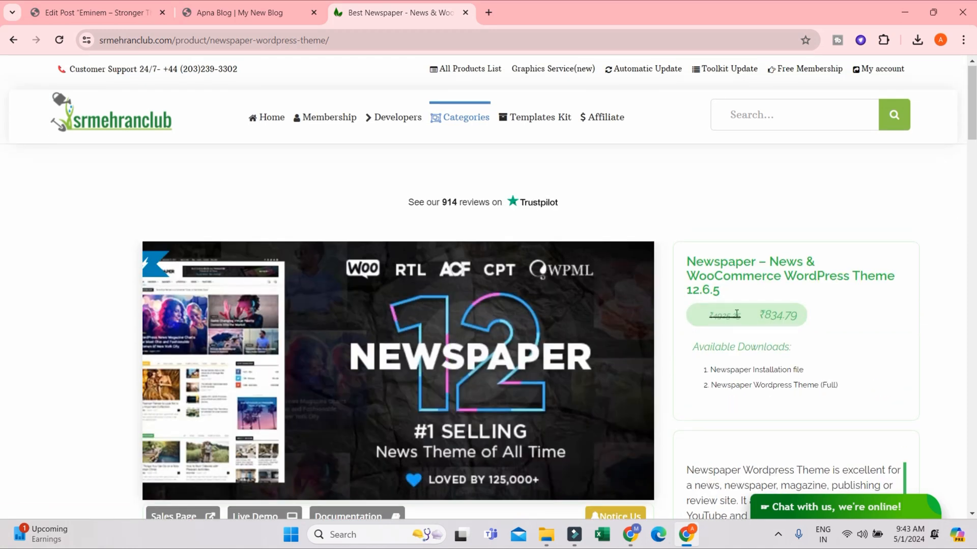